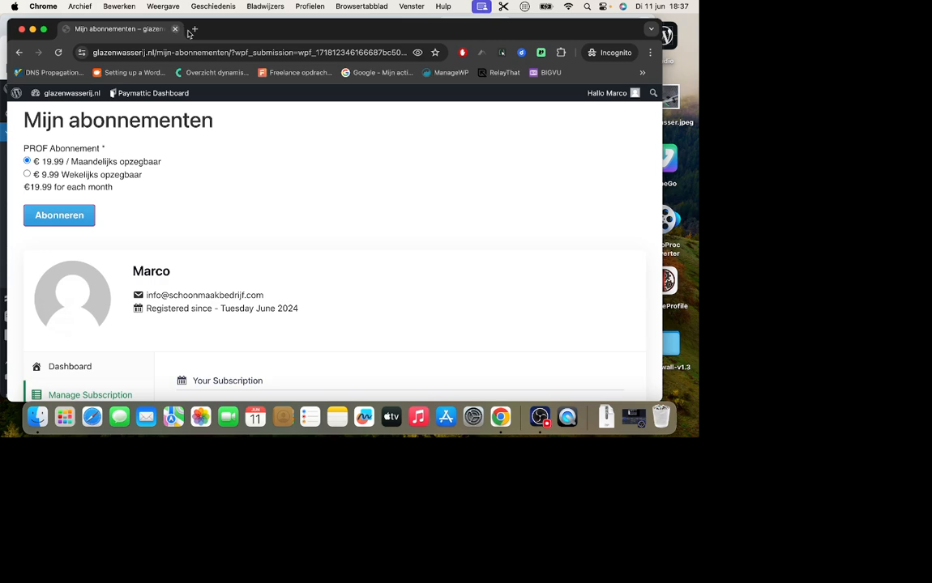
Move the subscriptions window aside and refresh the WishList Member members list to check the test member's levels.
{"action": "left_click_drag", "start_coordinate": [223, 35], "coordinate": [426, 34]}
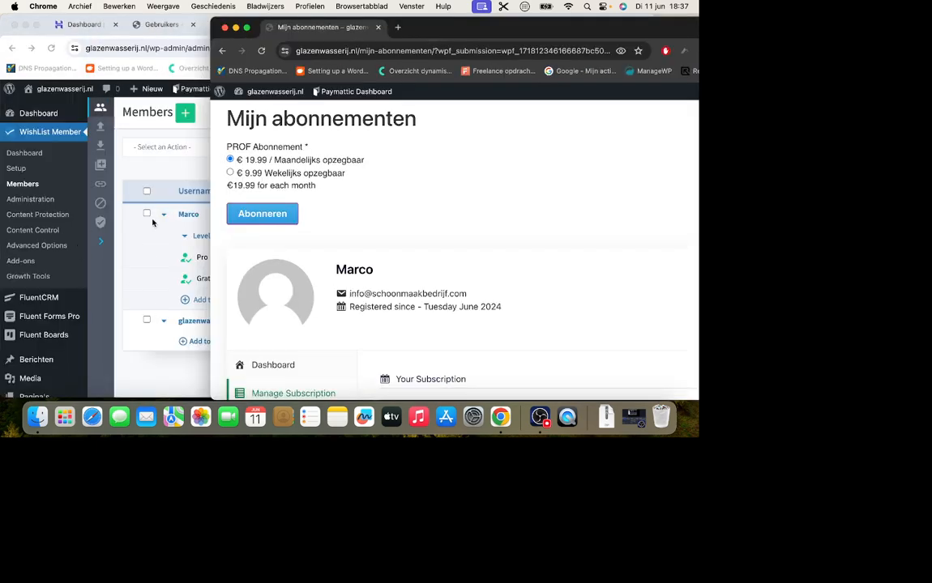
{"action": "left_click", "coordinate": [141, 180]}
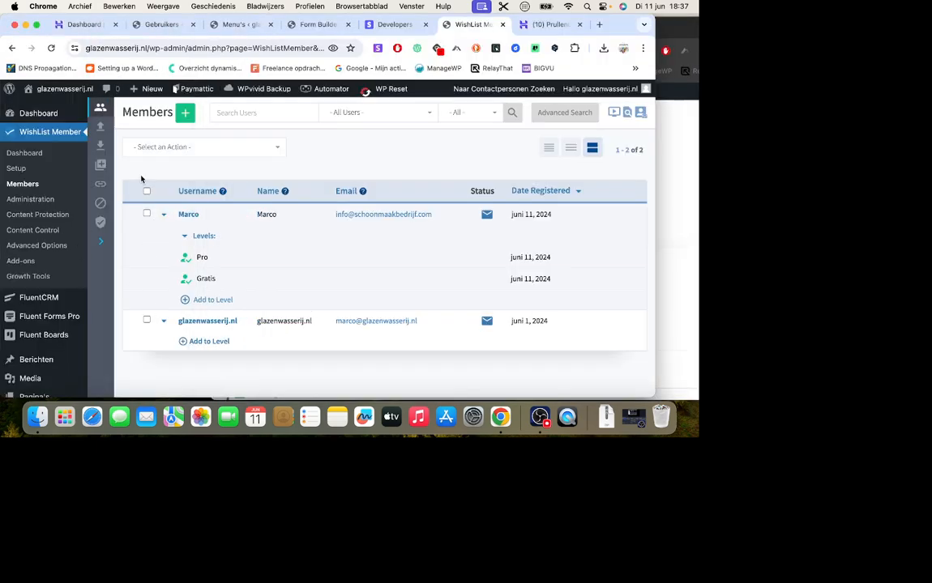
{"action": "left_click", "coordinate": [50, 48]}
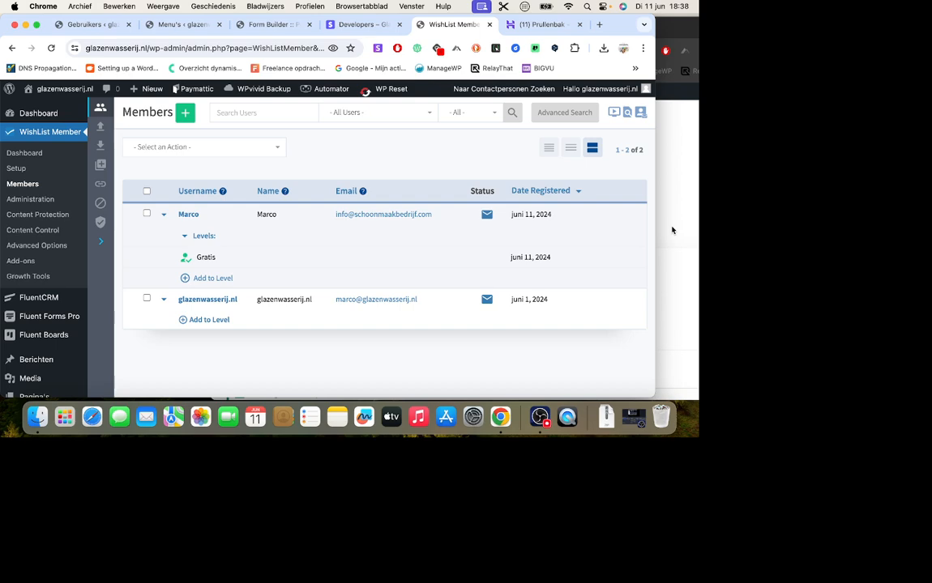
Return to the Mijn abonnementen page, show it full screen and review the member's subscription list.
{"action": "left_click", "coordinate": [671, 230]}
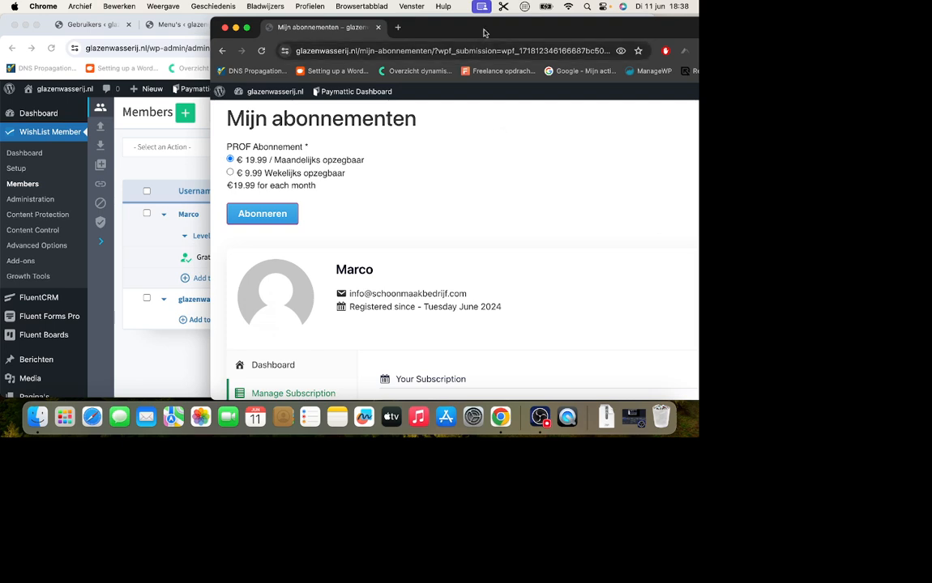
{"action": "left_click_drag", "start_coordinate": [483, 33], "coordinate": [415, 30]}
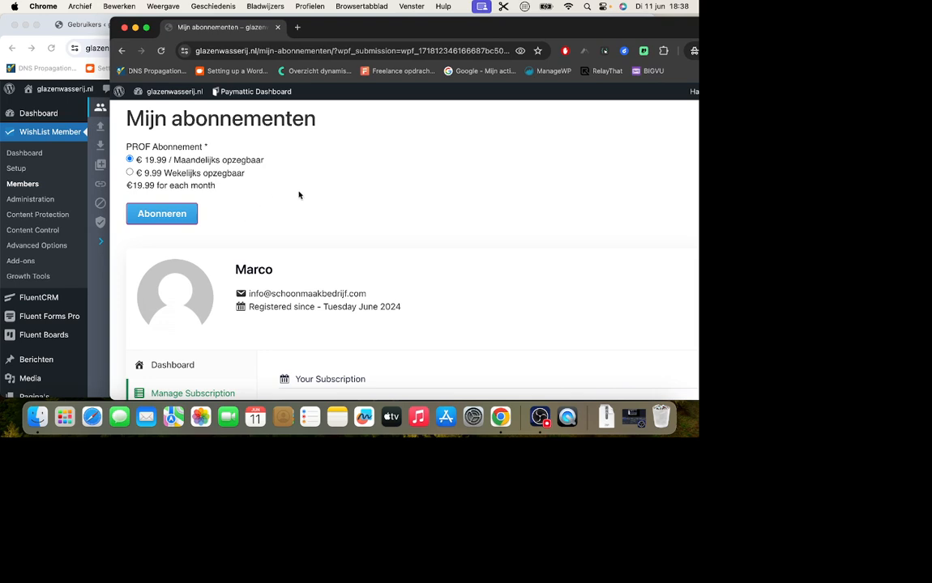
{"action": "scroll", "coordinate": [297, 194], "scroll_direction": "down", "scroll_amount": 5}
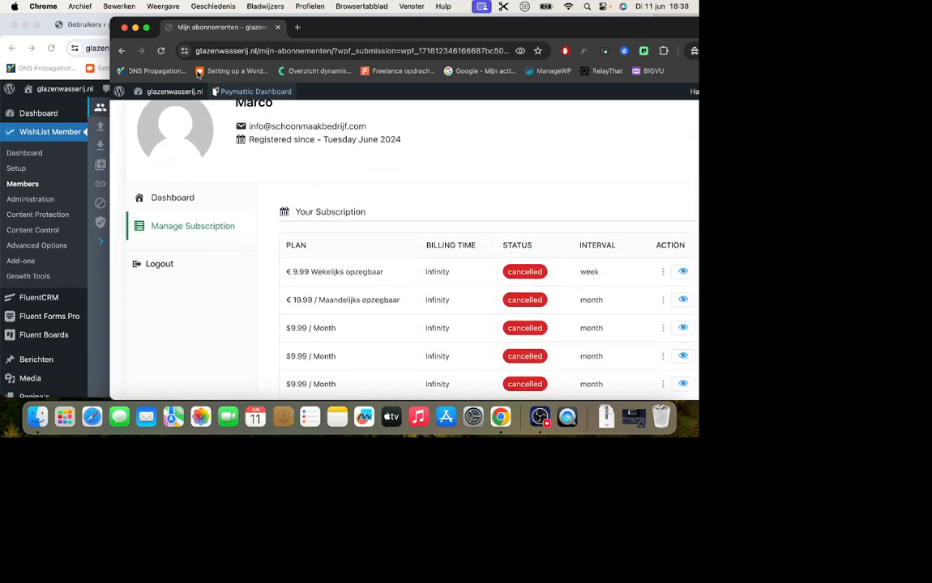
{"action": "left_click", "coordinate": [148, 30]}
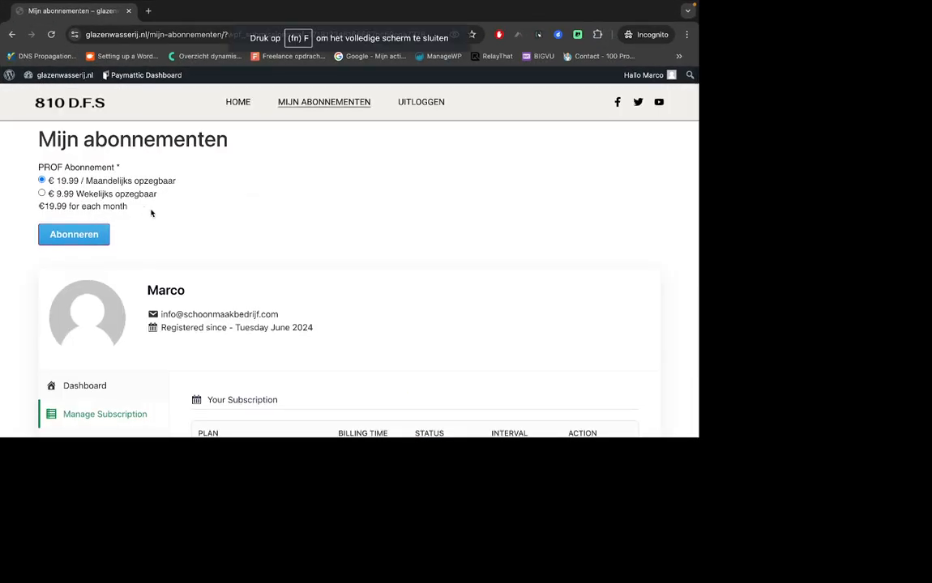
{"action": "scroll", "coordinate": [151, 213], "scroll_direction": "down", "scroll_amount": 7}
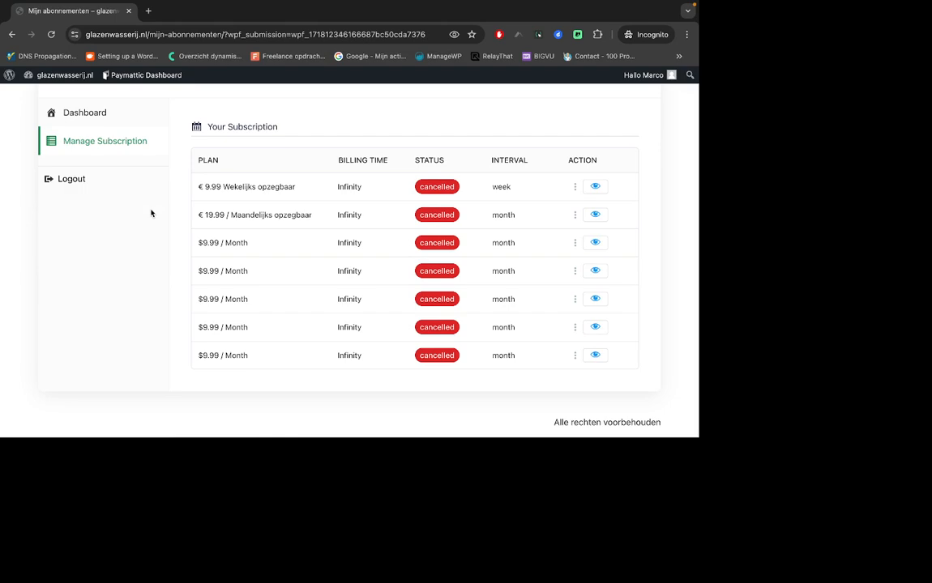
{"action": "scroll", "coordinate": [151, 213], "scroll_direction": "up", "scroll_amount": 7}
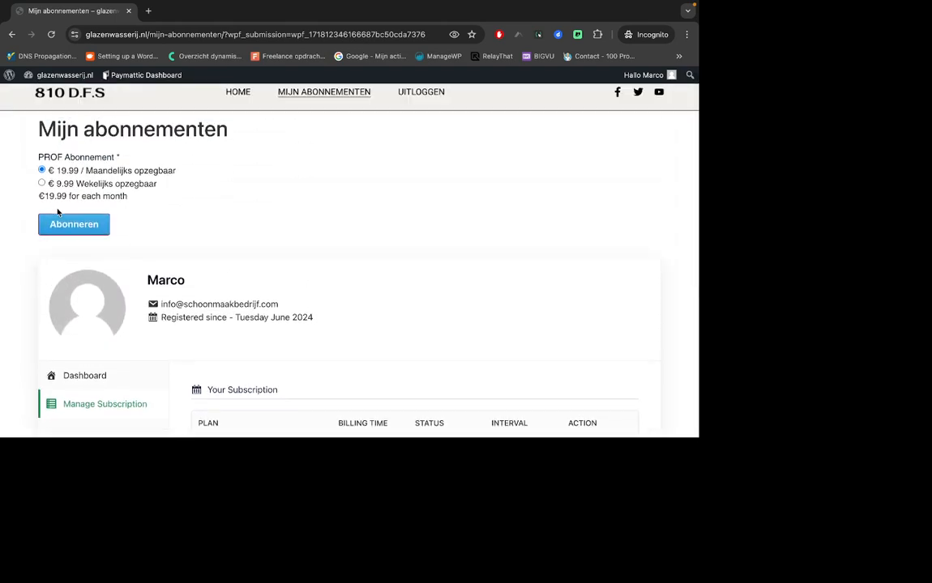
Subscribe to the € 19.99 / Maandelijks opzegbaar plan, paying by iDEAL with ING Bank and the customer's name.
{"action": "left_click", "coordinate": [69, 225]}
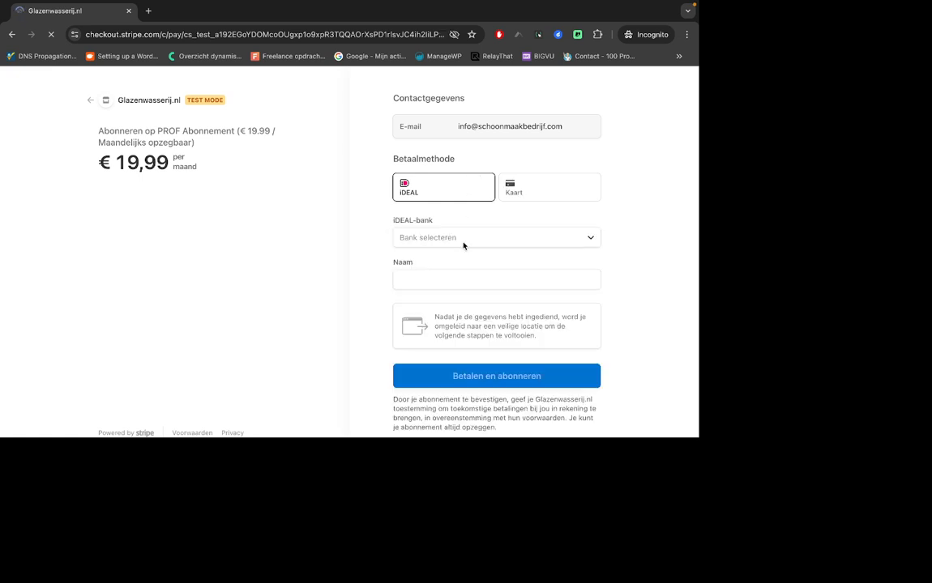
{"action": "left_click", "coordinate": [464, 244]}
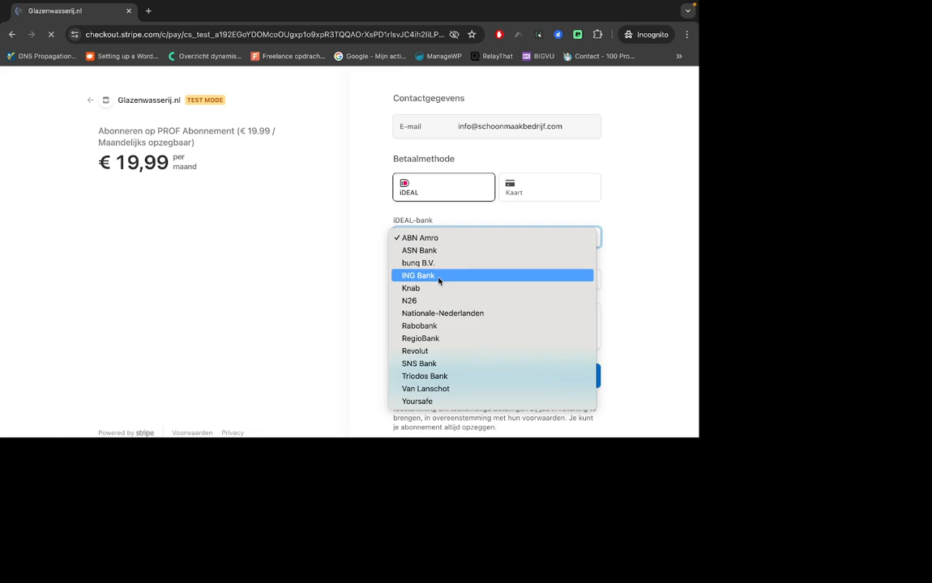
{"action": "left_click", "coordinate": [438, 276]}
{"action": "left_click", "coordinate": [435, 277]}
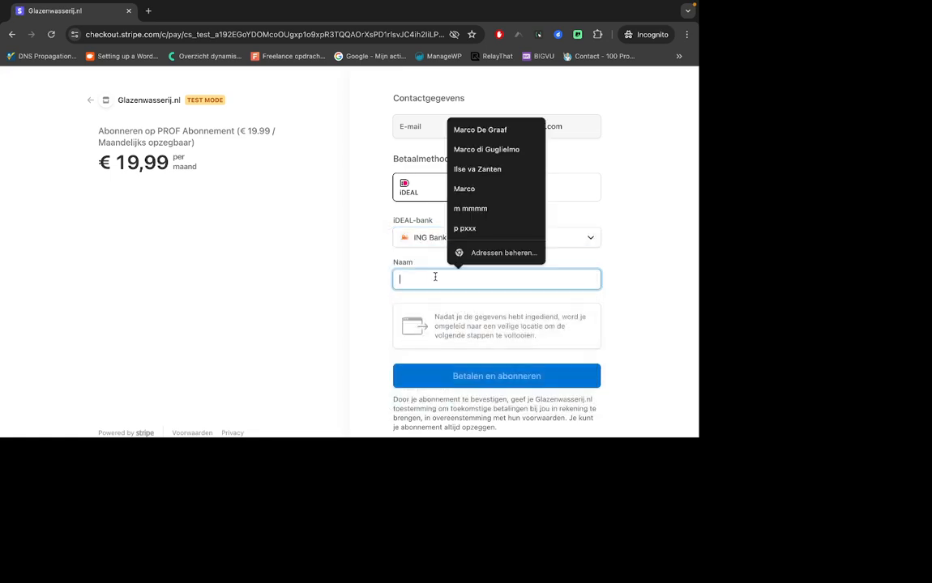
{"action": "left_click", "coordinate": [467, 189]}
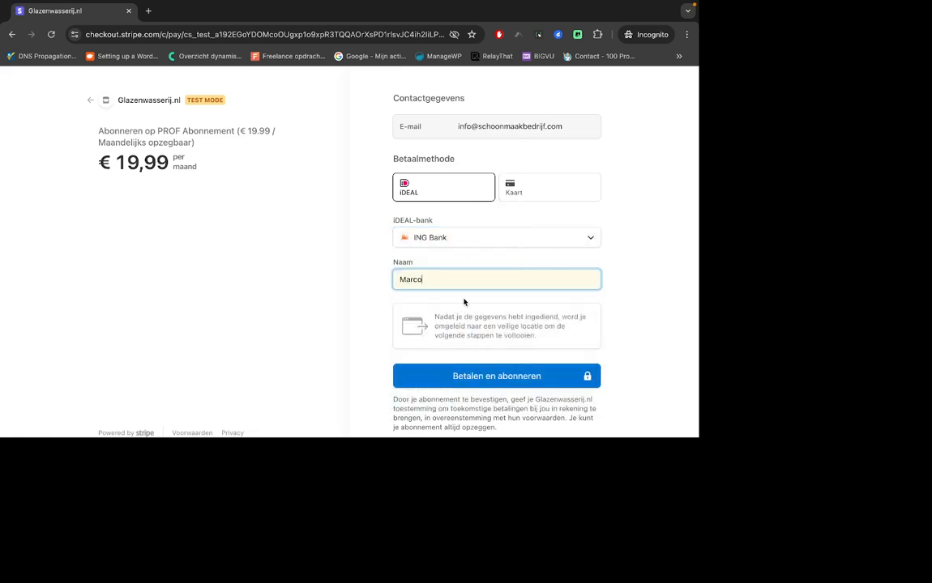
{"action": "left_click", "coordinate": [464, 379]}
Leave full screen on the payment window and refresh the members list to check the levels before authorizing the payment.
{"action": "mouse_move", "coordinate": [84, 3]}
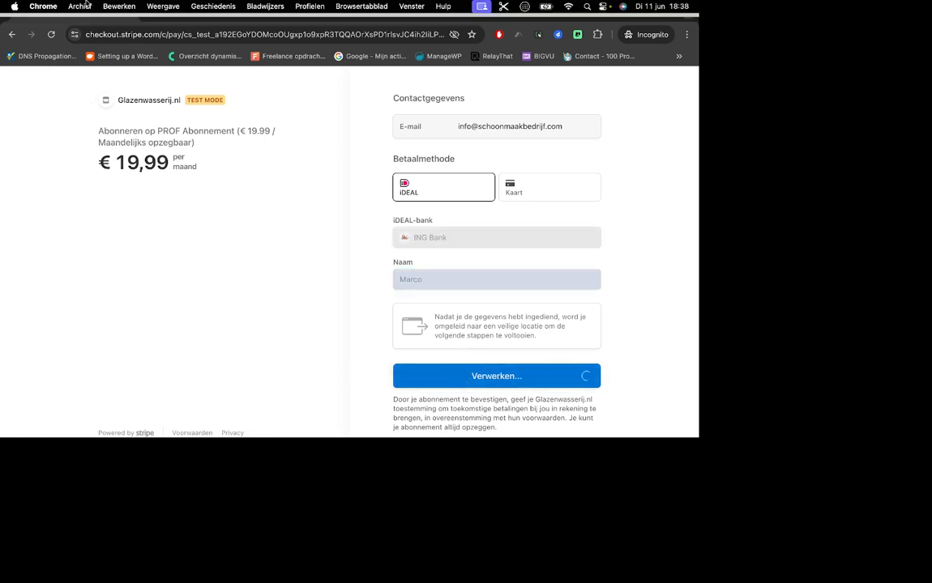
{"action": "left_click", "coordinate": [36, 22]}
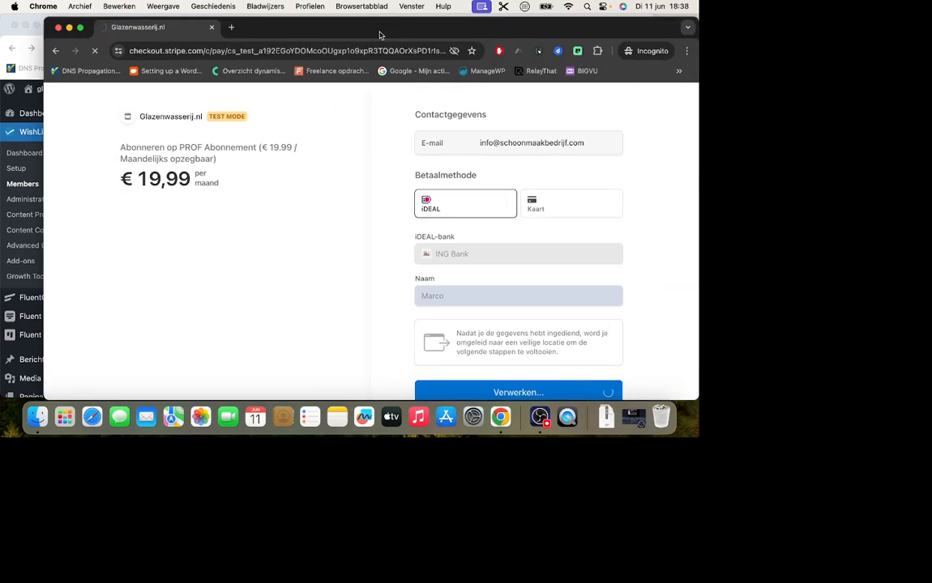
{"action": "left_click_drag", "start_coordinate": [378, 34], "coordinate": [481, 35]}
{"action": "scroll", "coordinate": [442, 204], "scroll_direction": "down", "scroll_amount": 5}
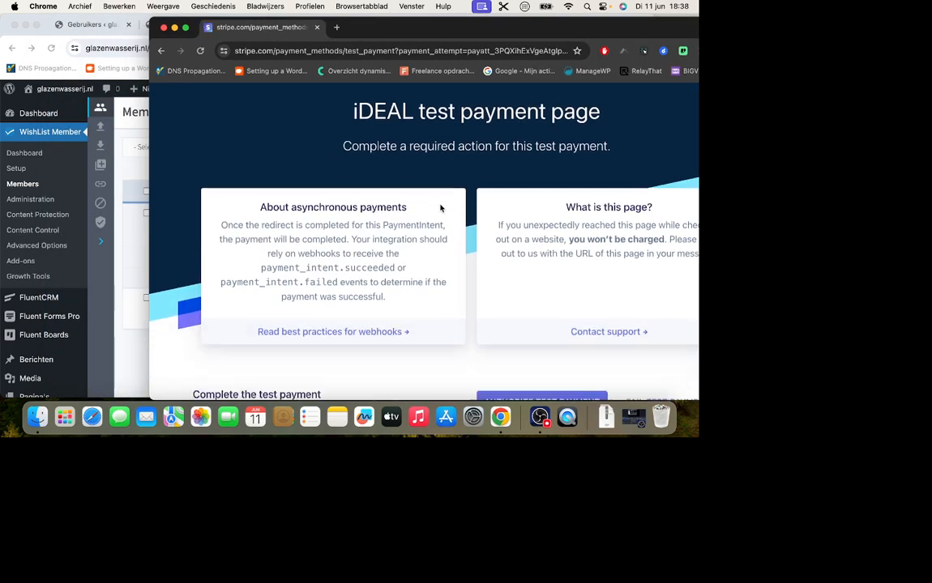
{"action": "left_click", "coordinate": [95, 260]}
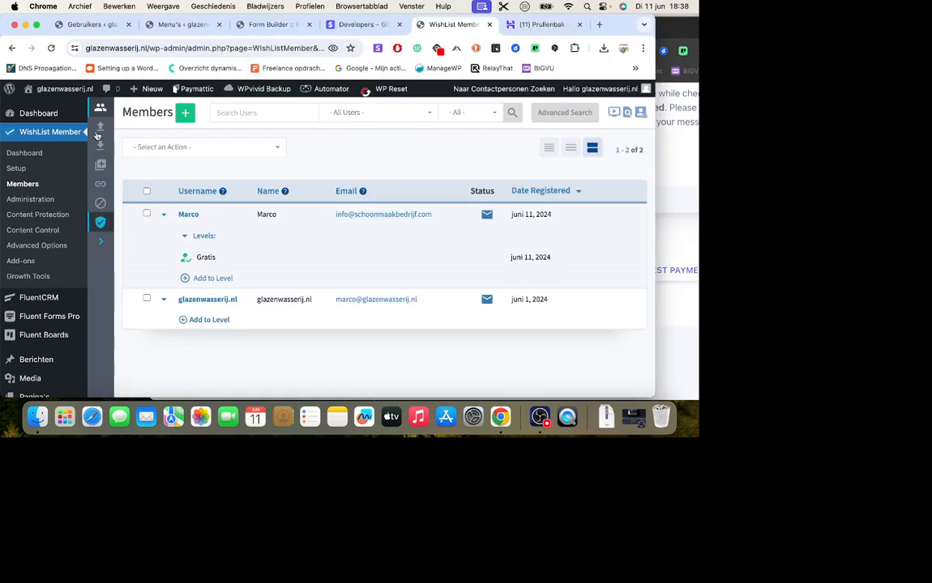
{"action": "left_click", "coordinate": [53, 49]}
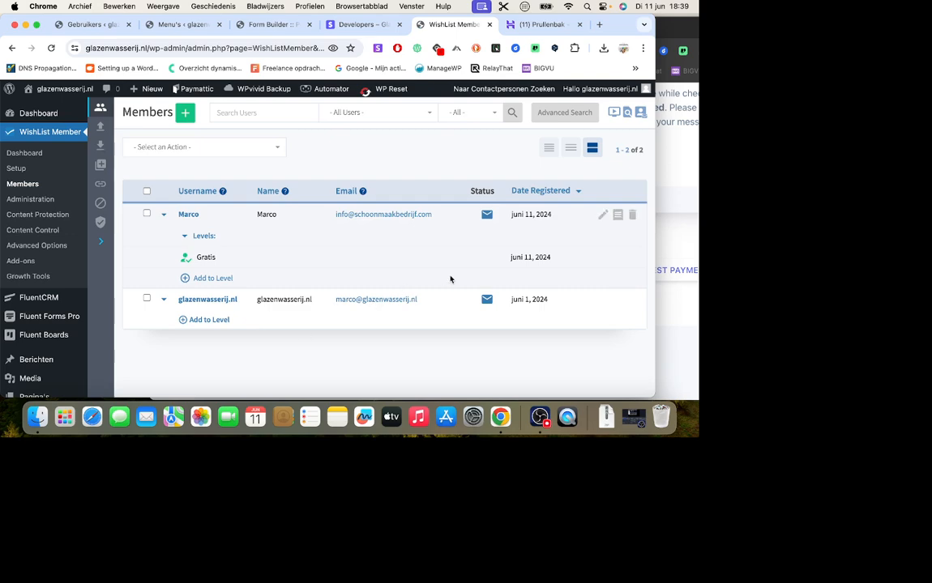
Authorize the €19.99 iDEAL test payment and reload the members list to check the member's levels.
{"action": "left_click", "coordinate": [677, 353]}
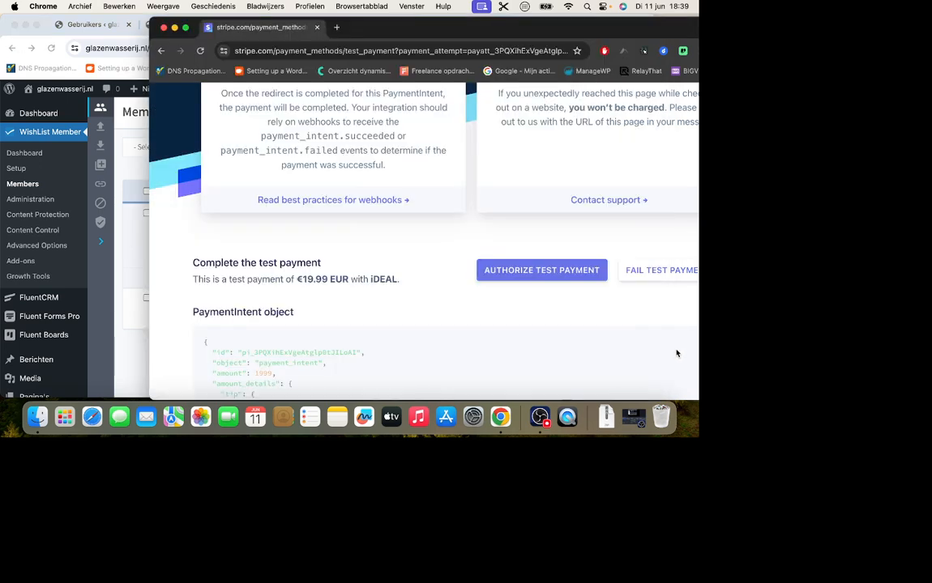
{"action": "left_click", "coordinate": [561, 274]}
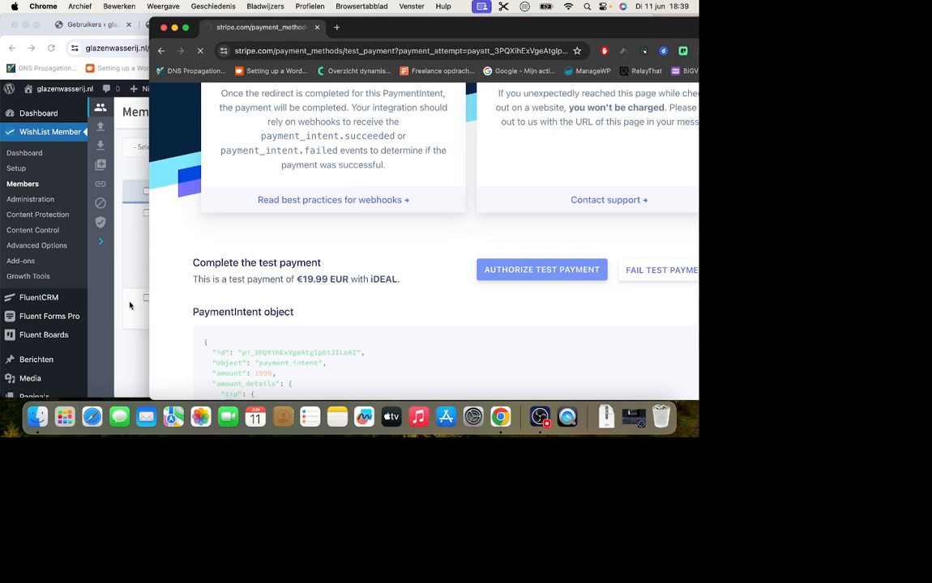
{"action": "left_click", "coordinate": [136, 339]}
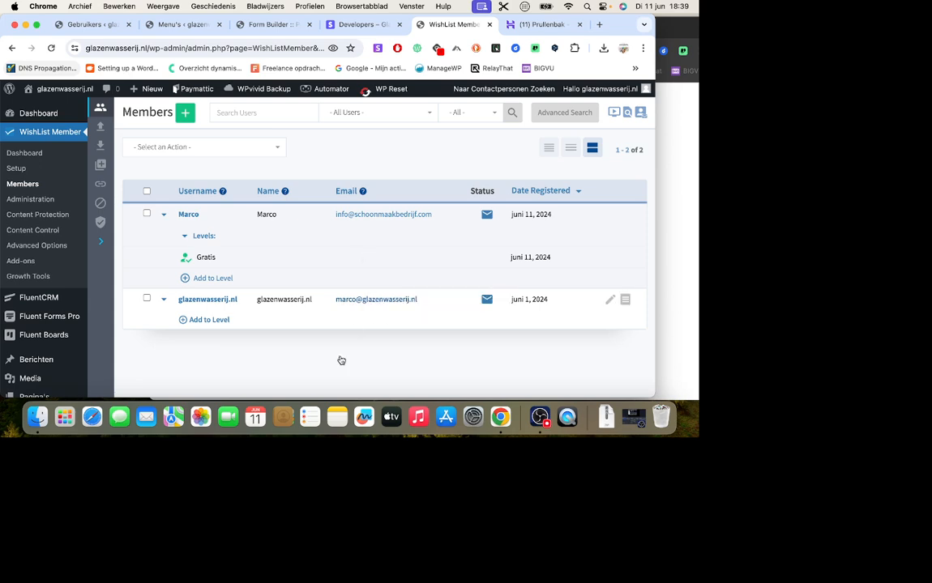
{"action": "left_click", "coordinate": [51, 48]}
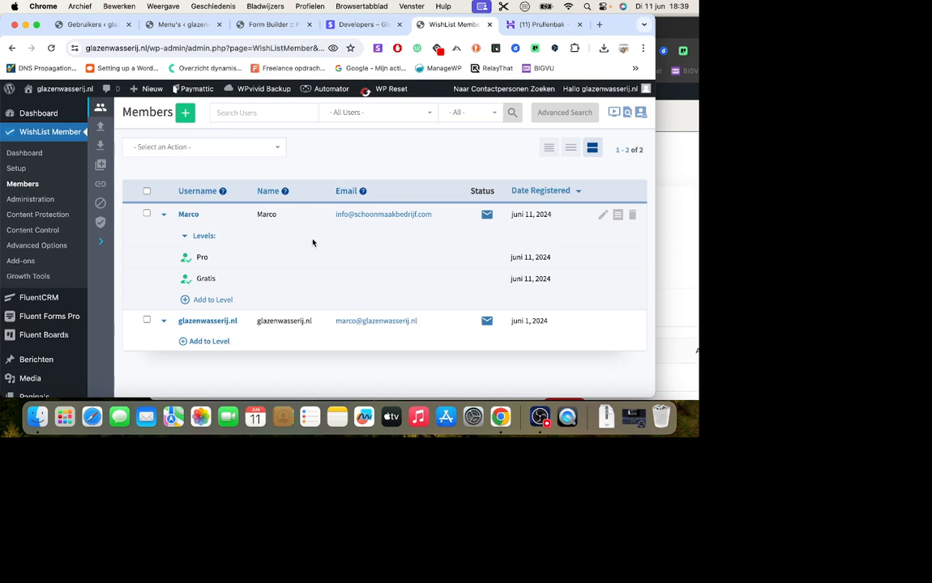
Cancel the member's active € 19.99 / Maandelijks opzegbaar subscription on the Mijn abonnementen page and confirm the cancellation.
{"action": "left_click", "coordinate": [674, 253]}
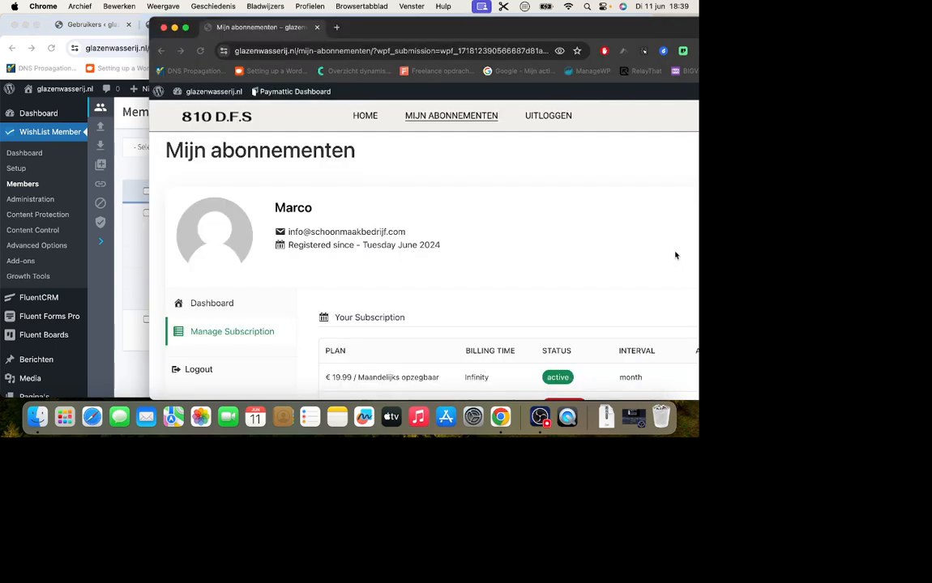
{"action": "left_click", "coordinate": [186, 28]}
{"action": "scroll", "coordinate": [450, 205], "scroll_direction": "down", "scroll_amount": 2}
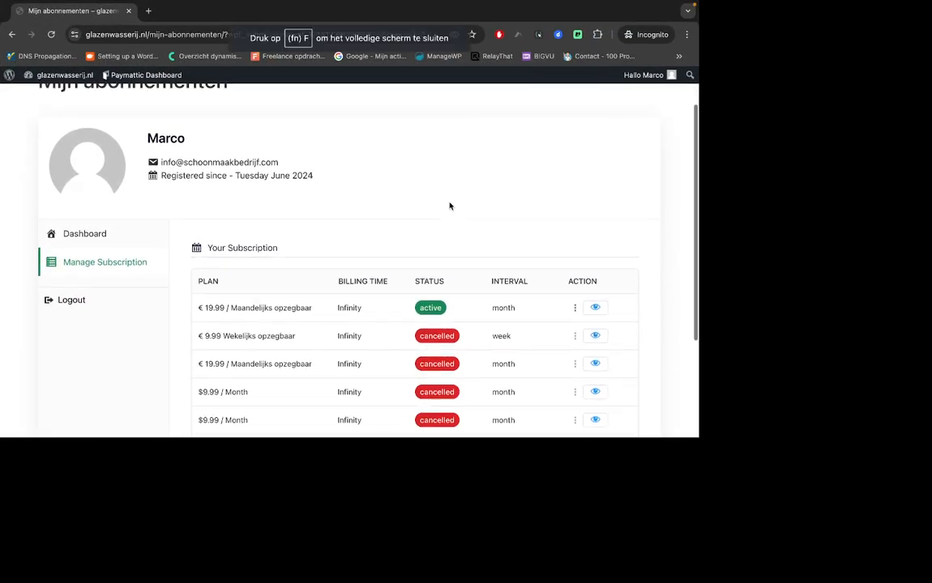
{"action": "left_click", "coordinate": [575, 306]}
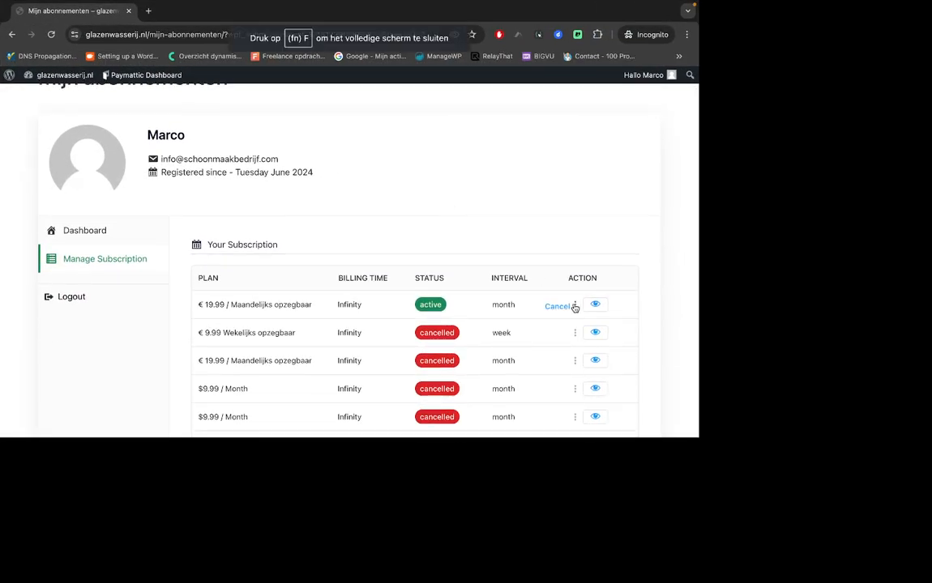
{"action": "left_click", "coordinate": [557, 308]}
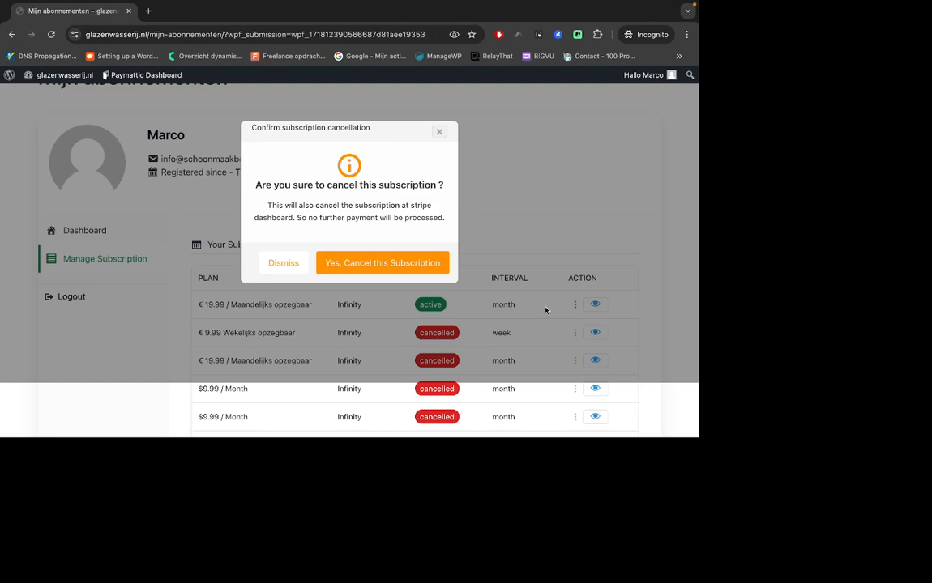
{"action": "left_click", "coordinate": [399, 263]}
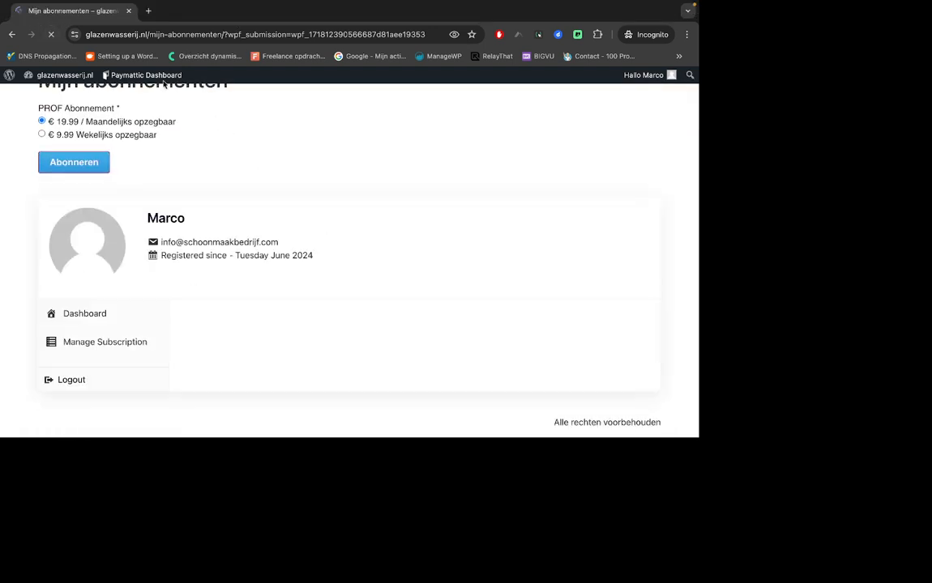
{"action": "scroll", "coordinate": [108, 131], "scroll_direction": "up", "scroll_amount": 2}
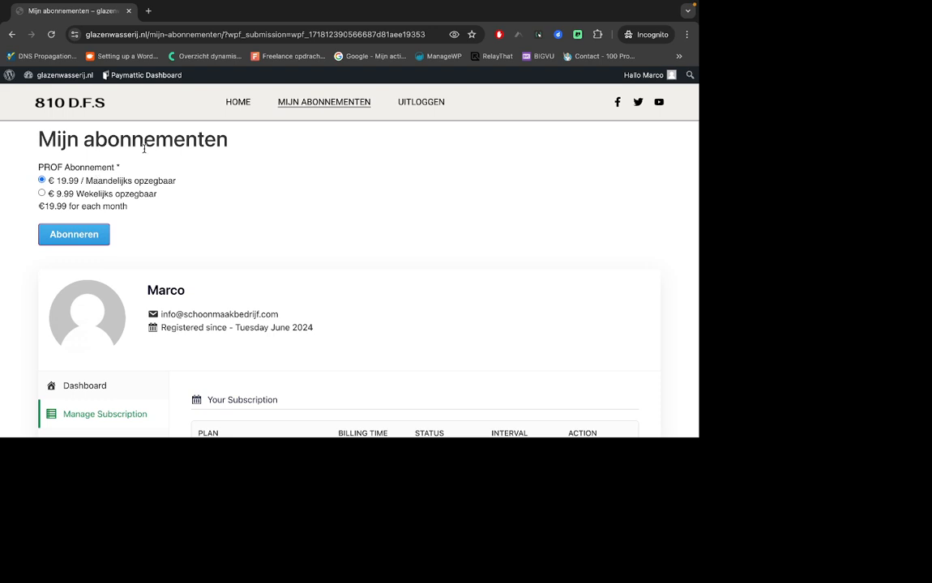
Switch back to the WishList Member members list and refresh it to check the levels after the cancellation.
{"action": "mouse_move", "coordinate": [82, 3]}
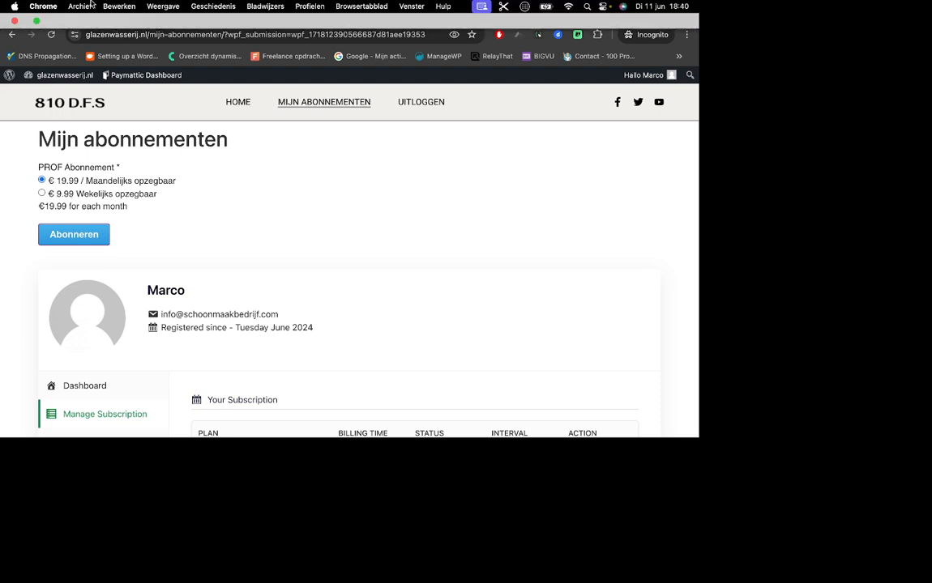
{"action": "left_click", "coordinate": [36, 22]}
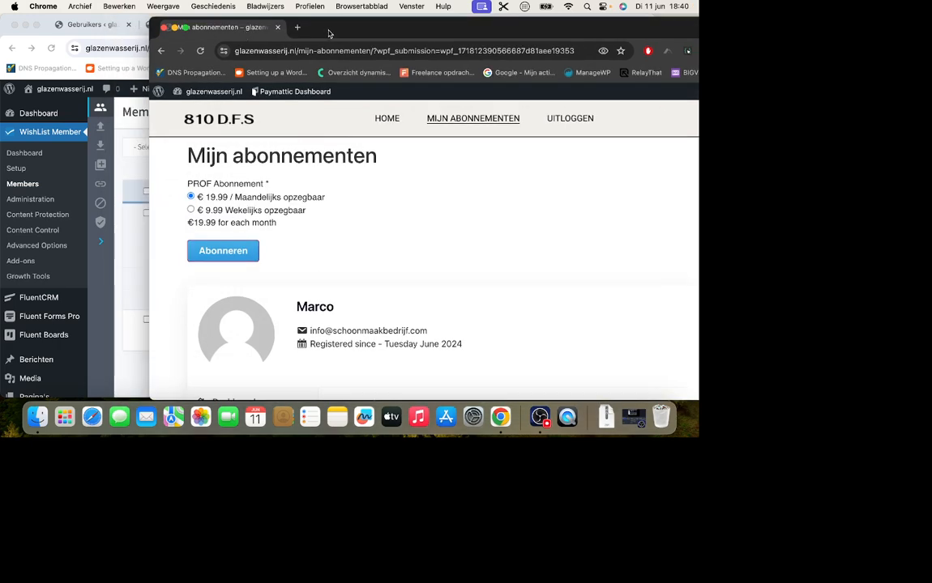
{"action": "left_click", "coordinate": [165, 396]}
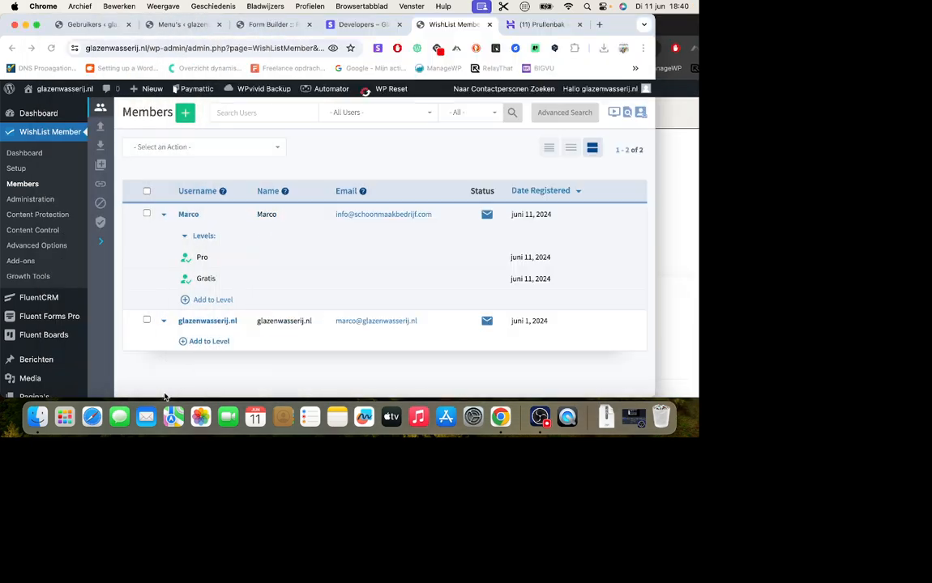
{"action": "left_click", "coordinate": [51, 48]}
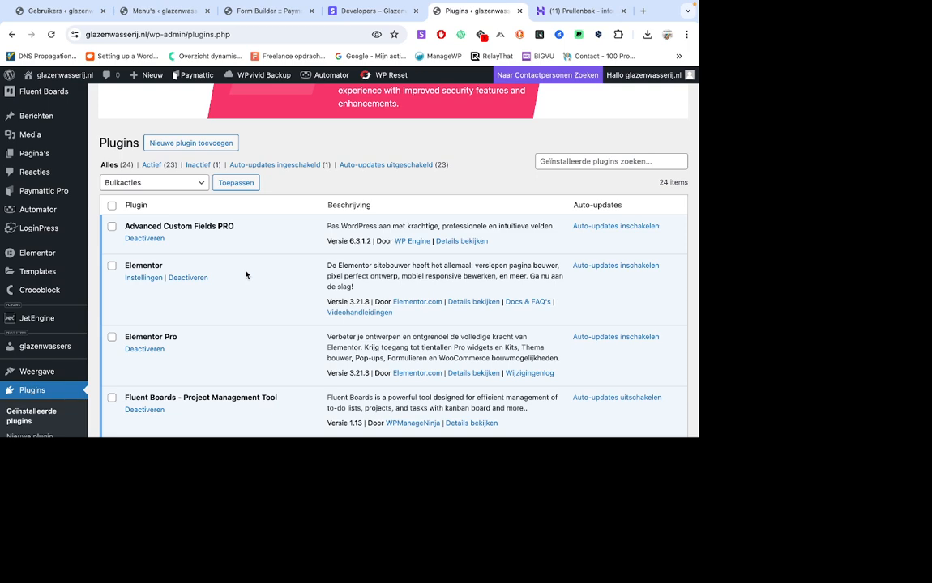
Review the installed plugins list from Advanced Custom Fields PRO down to the Paymattic entries.
{"action": "scroll", "coordinate": [246, 275], "scroll_direction": "down", "scroll_amount": 1}
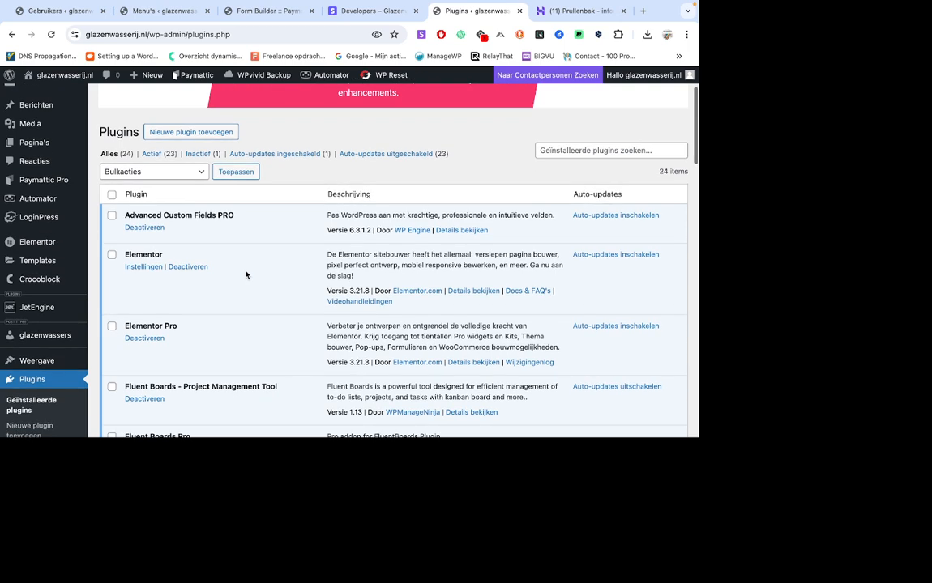
{"action": "scroll", "coordinate": [247, 277], "scroll_direction": "down", "scroll_amount": 2}
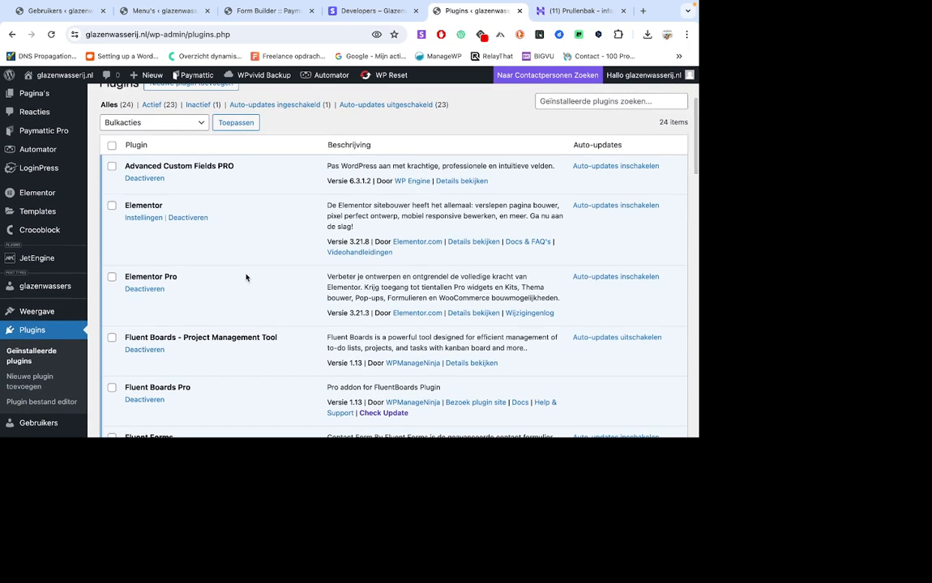
{"action": "scroll", "coordinate": [247, 277], "scroll_direction": "down", "scroll_amount": 2}
{"action": "scroll", "coordinate": [246, 277], "scroll_direction": "down", "scroll_amount": 1}
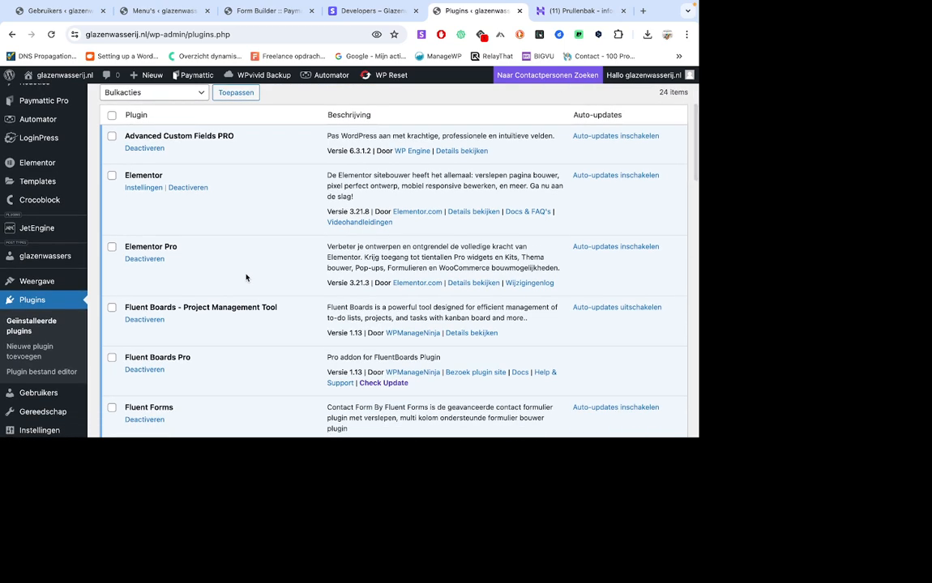
{"action": "scroll", "coordinate": [247, 278], "scroll_direction": "down", "scroll_amount": 2}
{"action": "scroll", "coordinate": [220, 310], "scroll_direction": "down", "scroll_amount": 4}
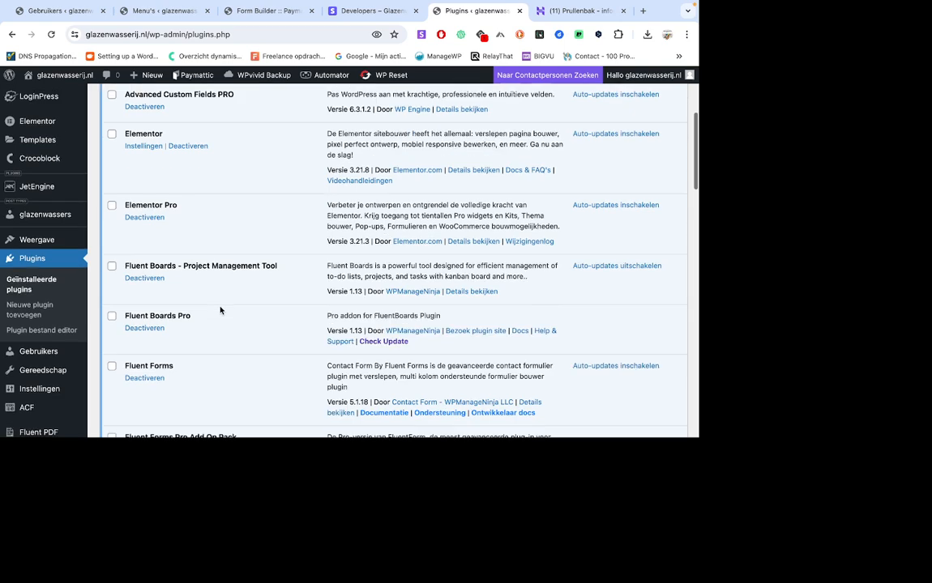
{"action": "scroll", "coordinate": [220, 310], "scroll_direction": "down", "scroll_amount": 4}
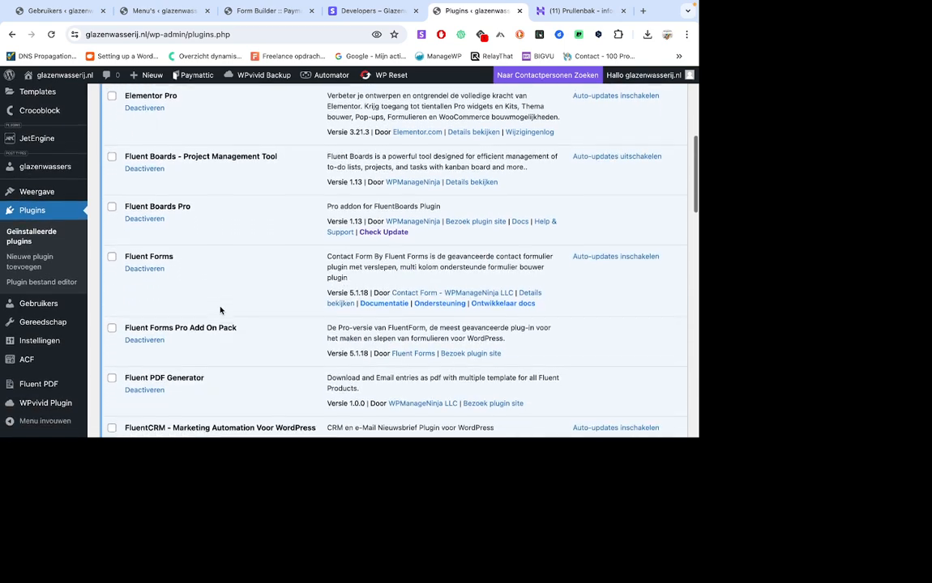
{"action": "scroll", "coordinate": [199, 327], "scroll_direction": "down", "scroll_amount": 1}
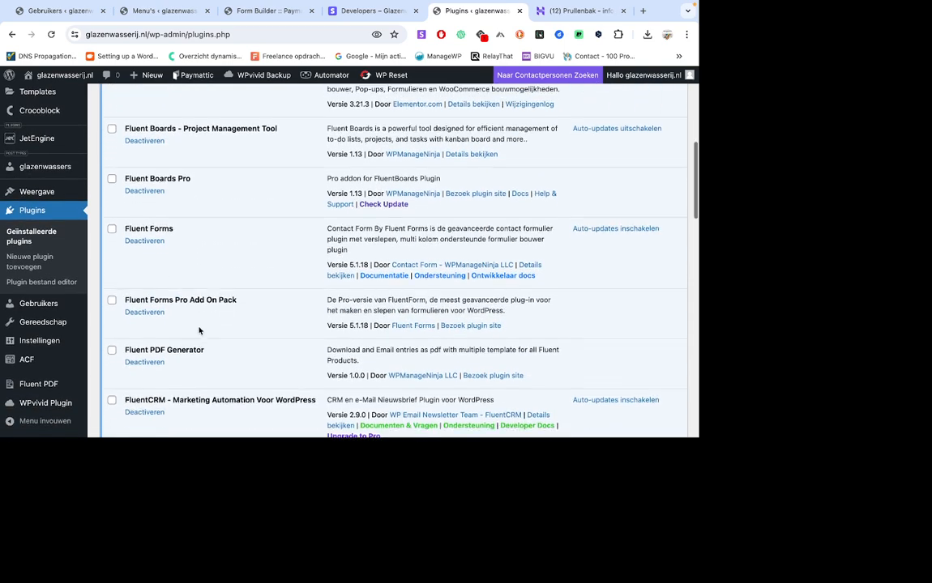
{"action": "scroll", "coordinate": [205, 311], "scroll_direction": "down", "scroll_amount": 7}
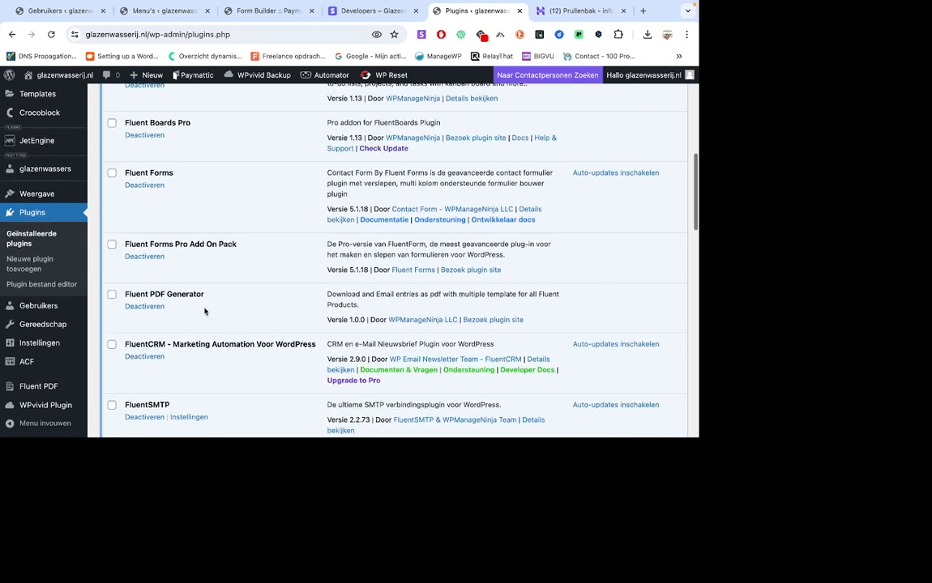
{"action": "scroll", "coordinate": [204, 311], "scroll_direction": "down", "scroll_amount": 12}
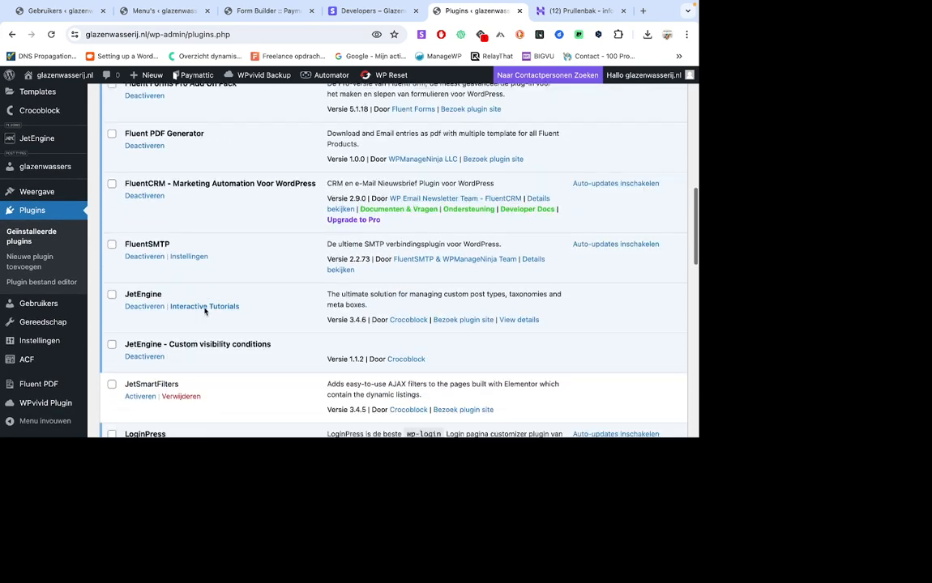
{"action": "scroll", "coordinate": [204, 311], "scroll_direction": "down", "scroll_amount": 6}
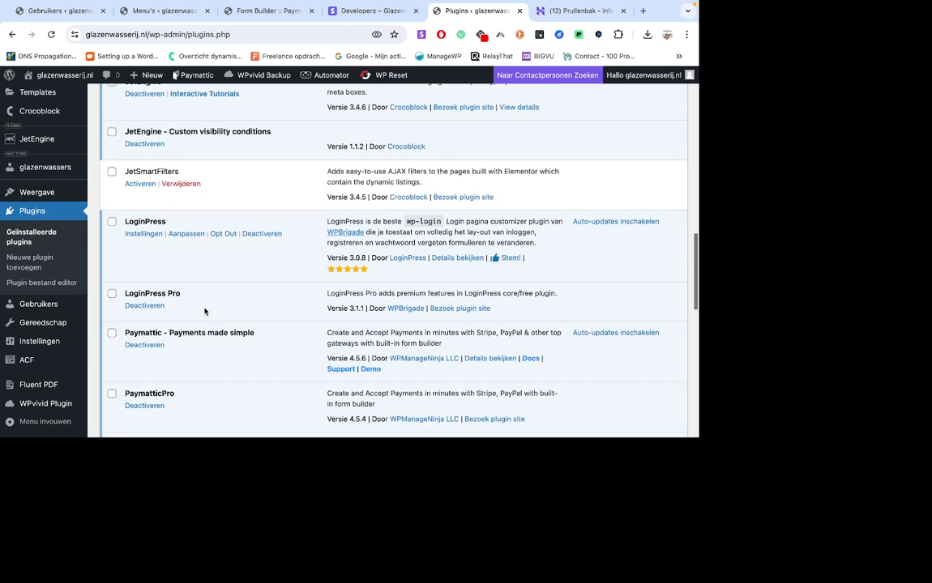
{"action": "scroll", "coordinate": [195, 254], "scroll_direction": "down", "scroll_amount": 1}
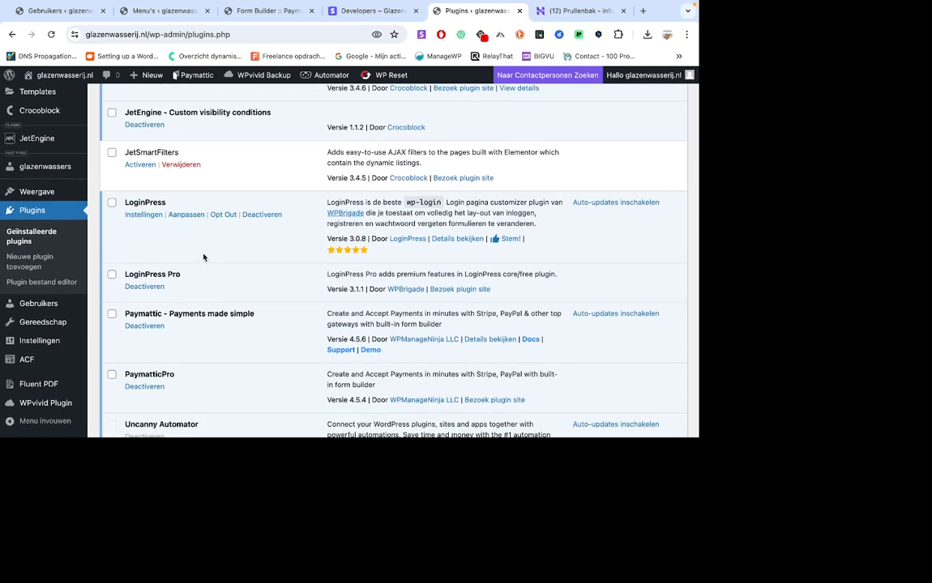
{"action": "scroll", "coordinate": [202, 257], "scroll_direction": "down", "scroll_amount": 3}
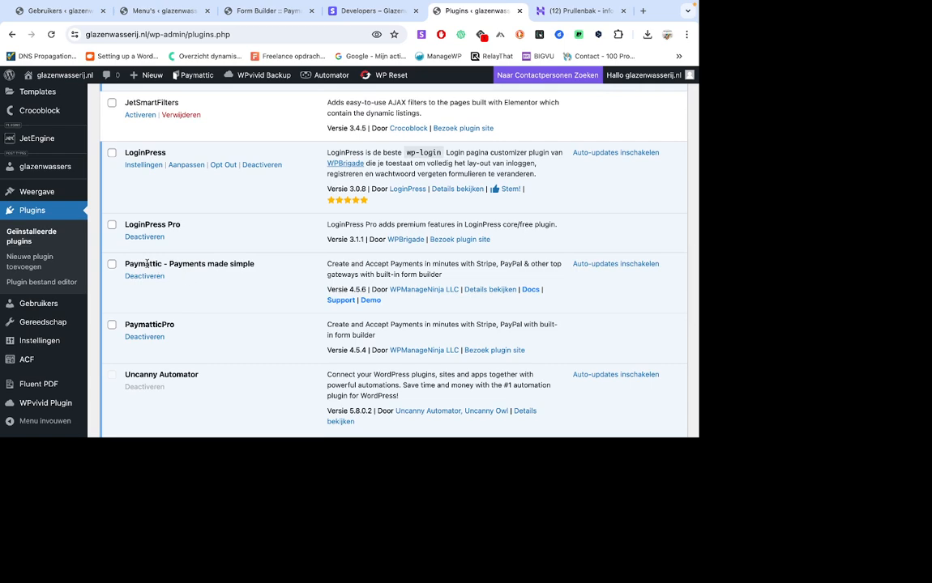
Examine the Paymattic, PaymatticPro, Uncanny Automator and WishList Member X entries and the remaining plugins, then return to the start of the list.
{"action": "left_click_drag", "start_coordinate": [125, 263], "coordinate": [207, 264]}
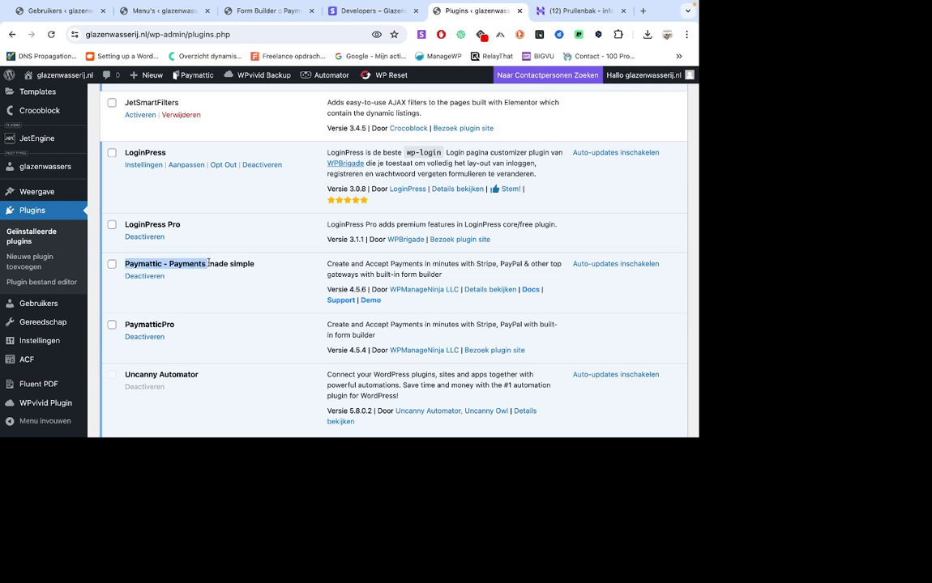
{"action": "left_click", "coordinate": [206, 290]}
{"action": "scroll", "coordinate": [206, 289], "scroll_direction": "down", "scroll_amount": 1}
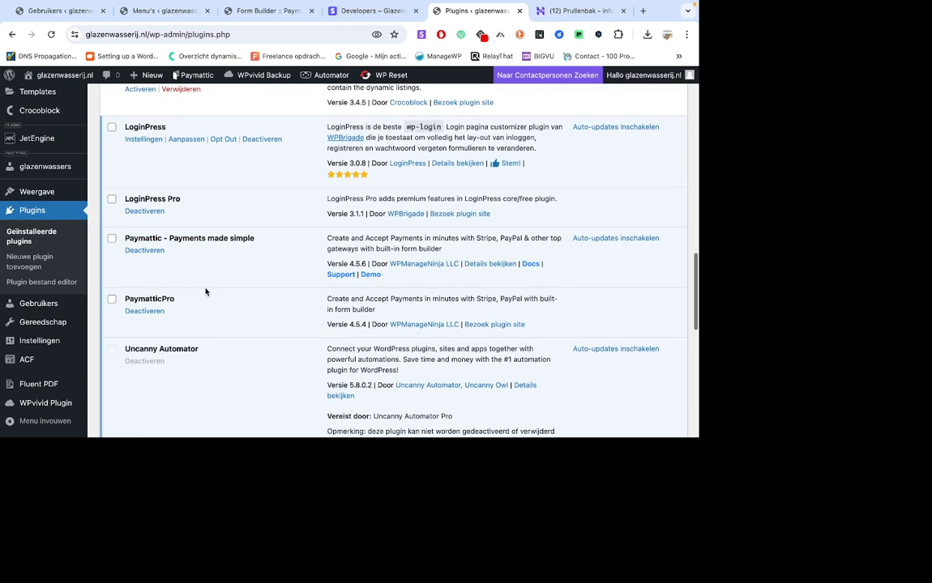
{"action": "scroll", "coordinate": [178, 305], "scroll_direction": "down", "scroll_amount": 1}
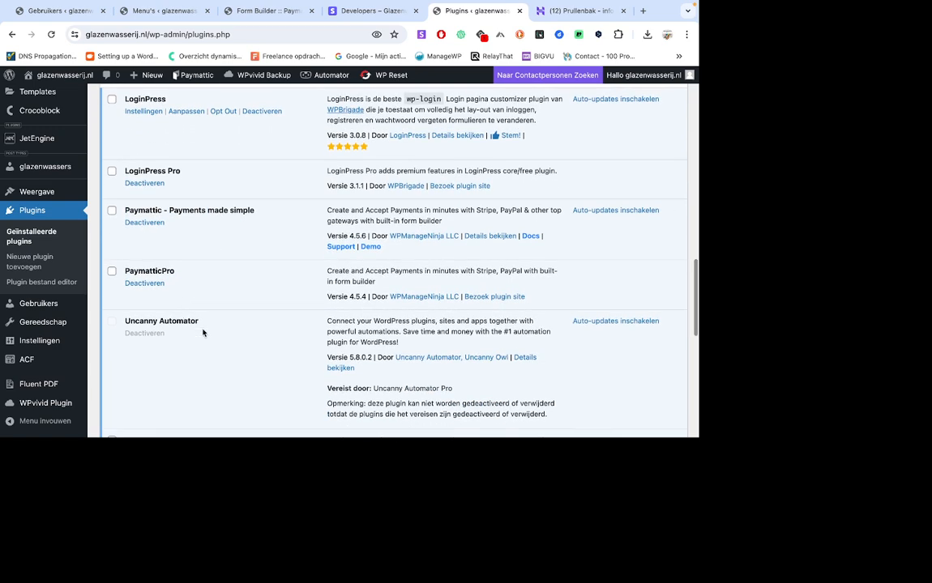
{"action": "scroll", "coordinate": [202, 330], "scroll_direction": "down", "scroll_amount": 1}
{"action": "scroll", "coordinate": [201, 330], "scroll_direction": "down", "scroll_amount": 1}
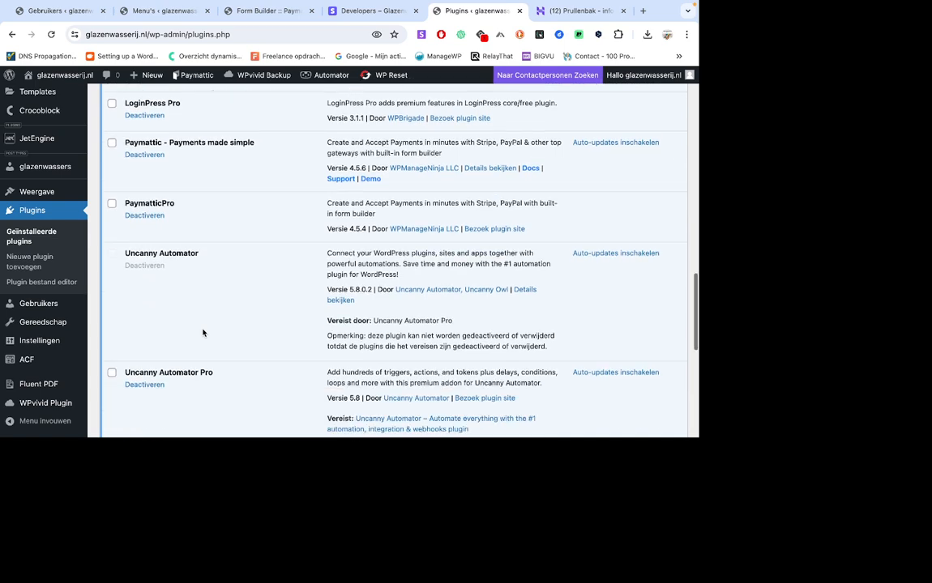
{"action": "scroll", "coordinate": [243, 328], "scroll_direction": "down", "scroll_amount": 1}
{"action": "scroll", "coordinate": [243, 330], "scroll_direction": "down", "scroll_amount": 1}
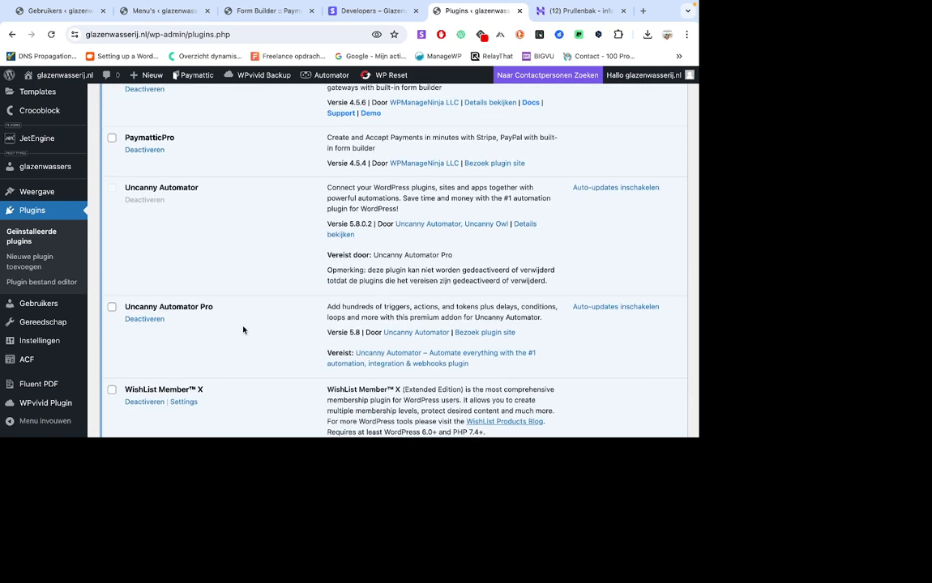
{"action": "scroll", "coordinate": [243, 329], "scroll_direction": "down", "scroll_amount": 1}
{"action": "scroll", "coordinate": [243, 330], "scroll_direction": "down", "scroll_amount": 1}
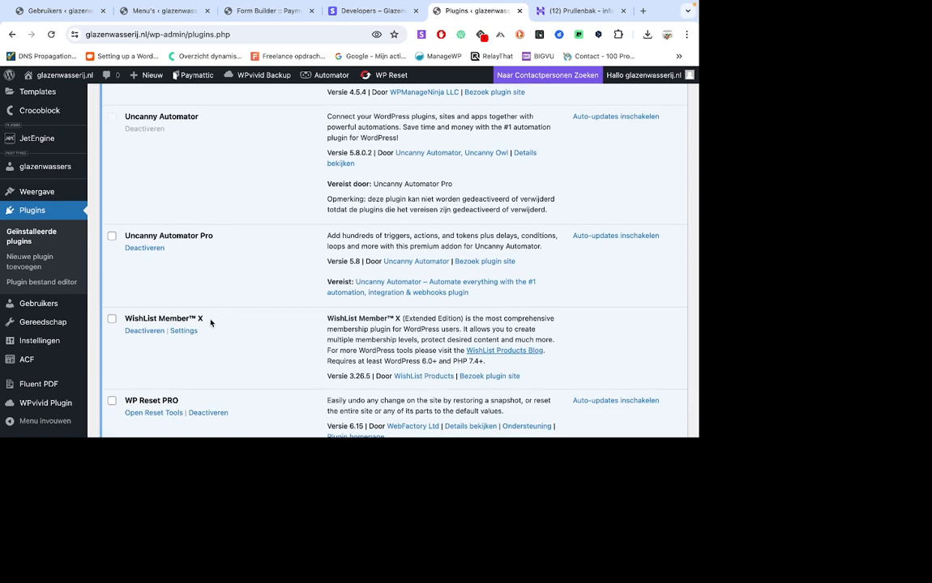
{"action": "scroll", "coordinate": [211, 322], "scroll_direction": "down", "scroll_amount": 5}
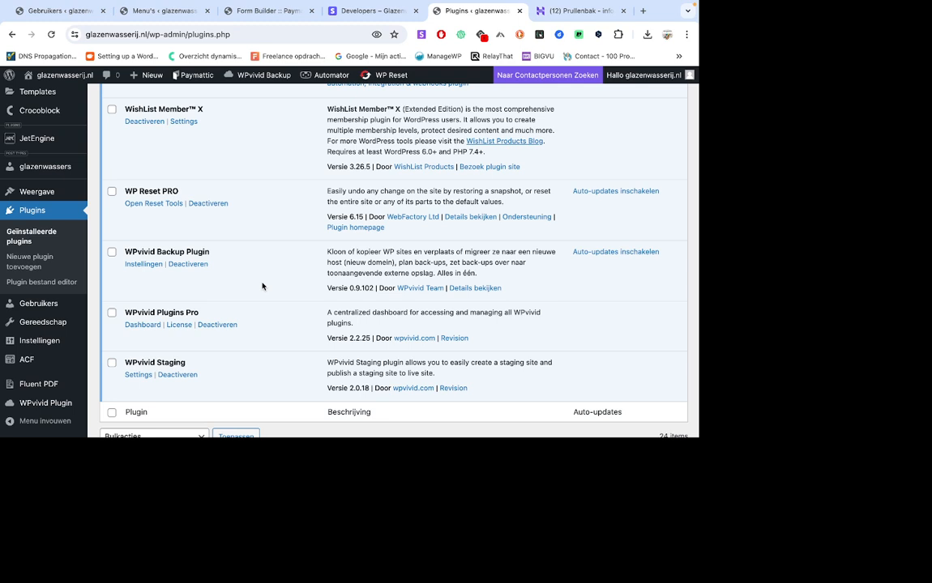
{"action": "scroll", "coordinate": [263, 286], "scroll_direction": "up", "scroll_amount": 15}
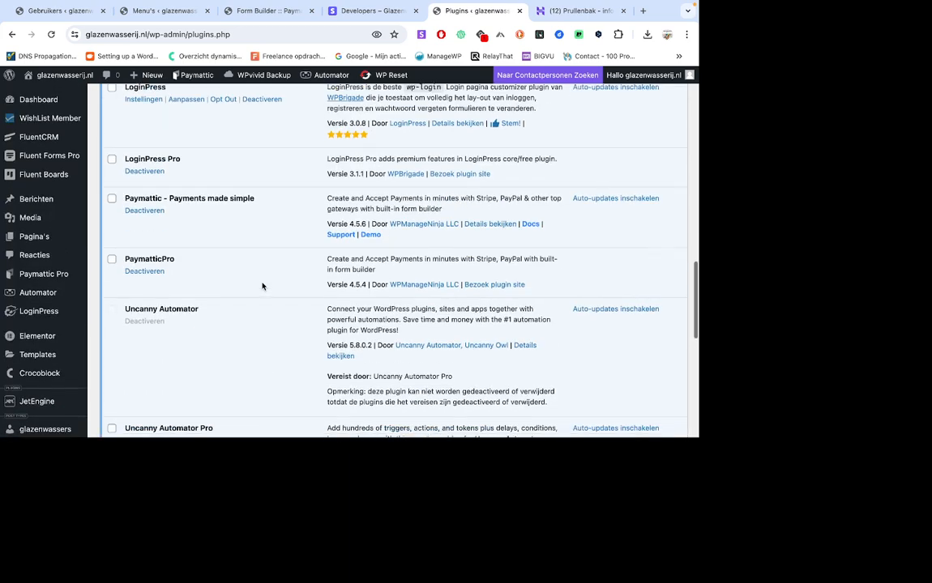
{"action": "scroll", "coordinate": [262, 286], "scroll_direction": "up", "scroll_amount": 15}
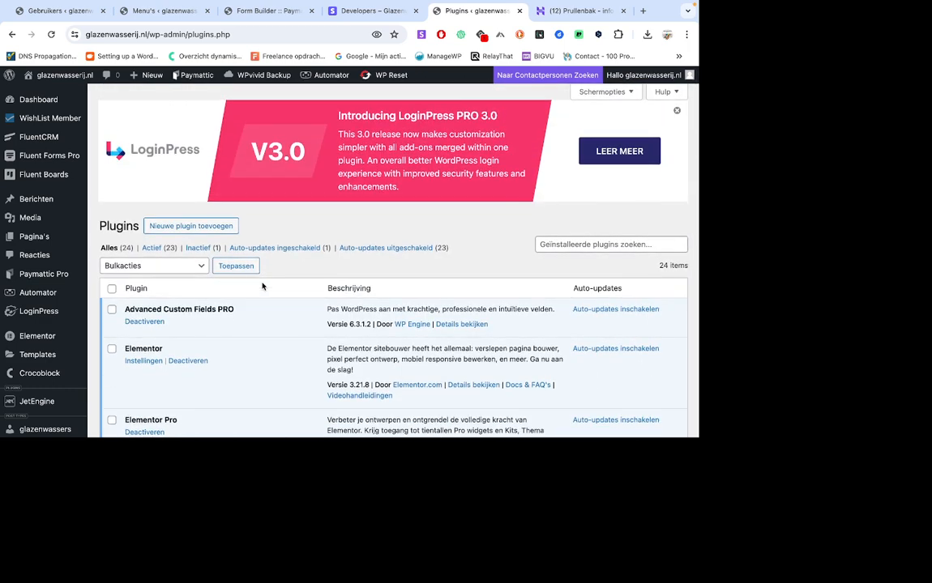
Open the Gratis membership level in WishList Member's setup and examine its registration settings, including automatic adding of non-WishList Member registrations.
{"action": "mouse_move", "coordinate": [320, 75]}
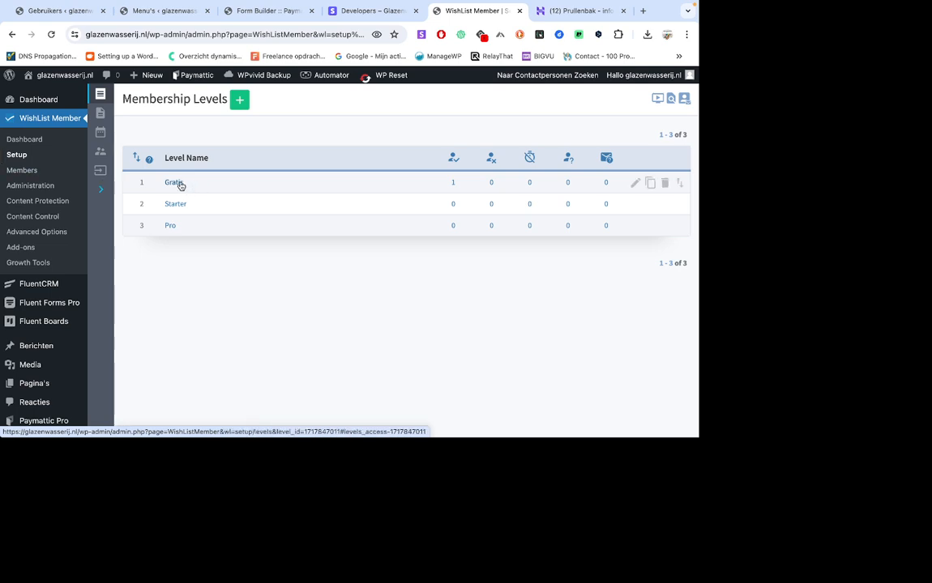
{"action": "left_click", "coordinate": [637, 184]}
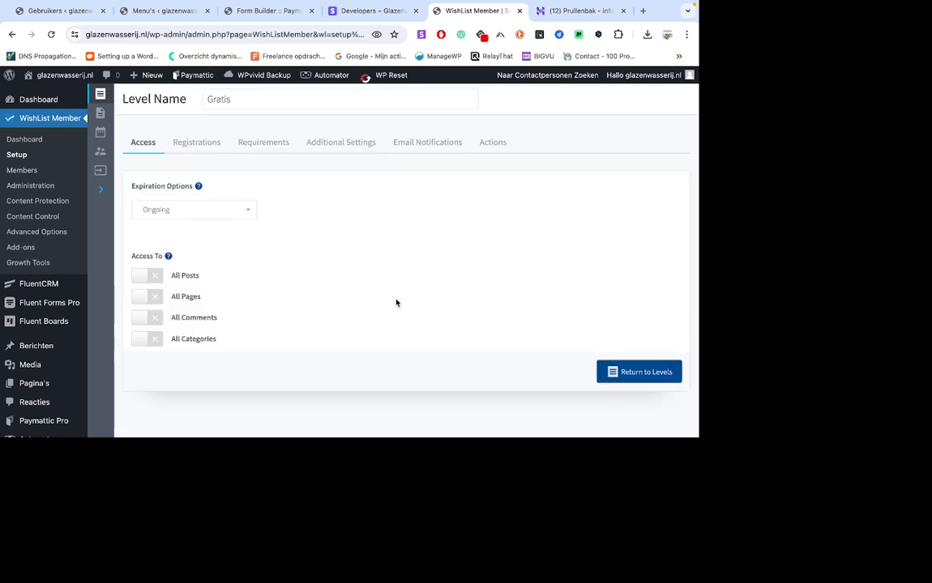
{"action": "left_click", "coordinate": [198, 142]}
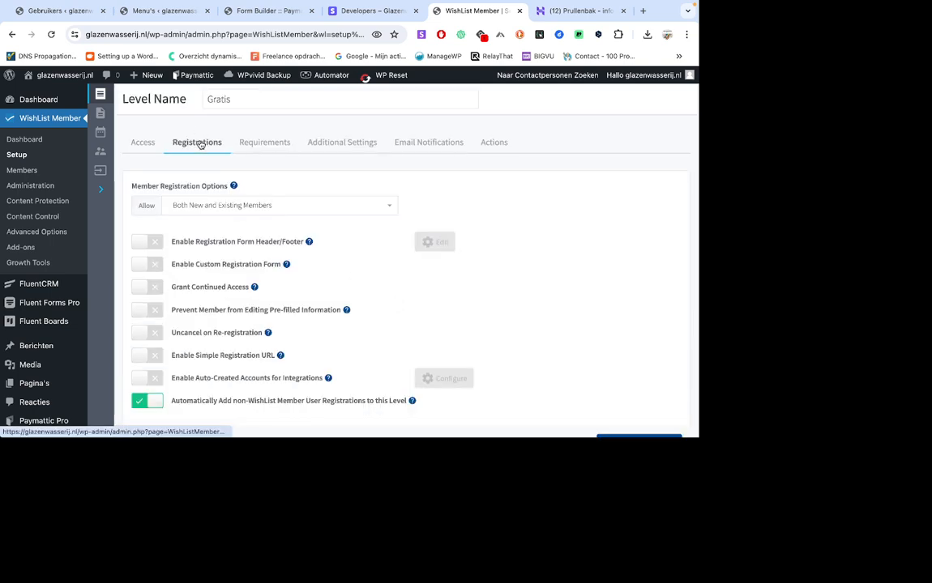
{"action": "scroll", "coordinate": [346, 279], "scroll_direction": "down", "scroll_amount": 1}
{"action": "scroll", "coordinate": [347, 280], "scroll_direction": "down", "scroll_amount": 3}
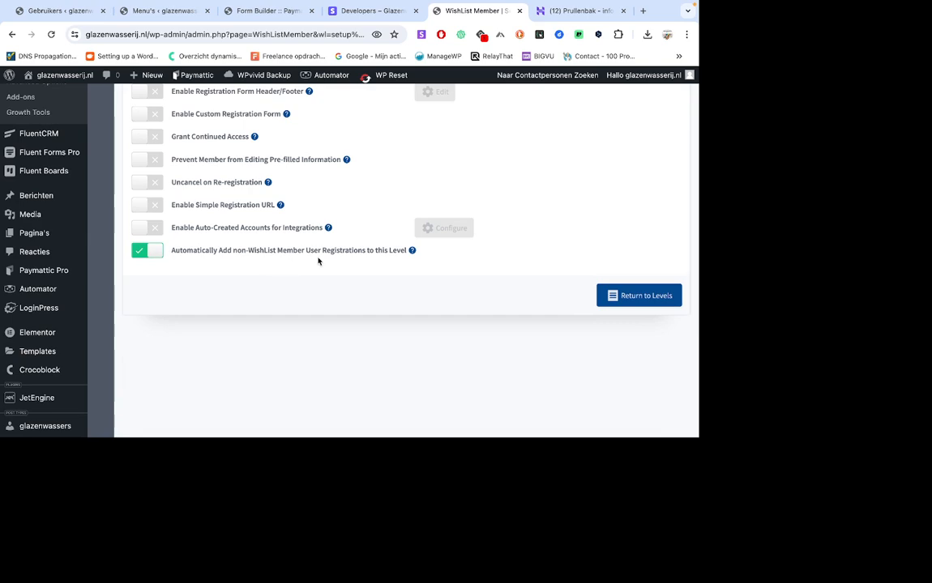
{"action": "scroll", "coordinate": [360, 264], "scroll_direction": "up", "scroll_amount": 4}
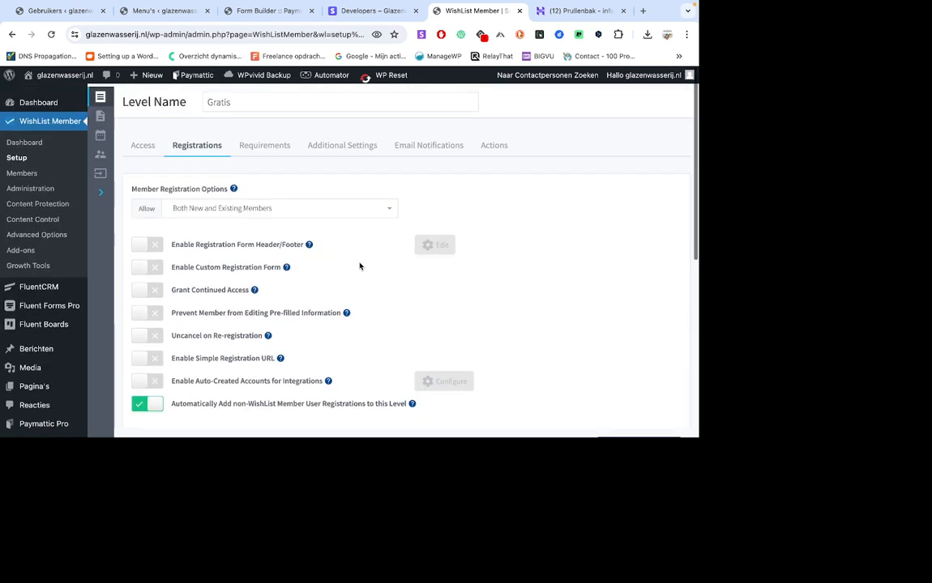
Review the Gratis level's requirements, access, additional settings and email notifications, and open its Member Role options.
{"action": "left_click", "coordinate": [272, 143]}
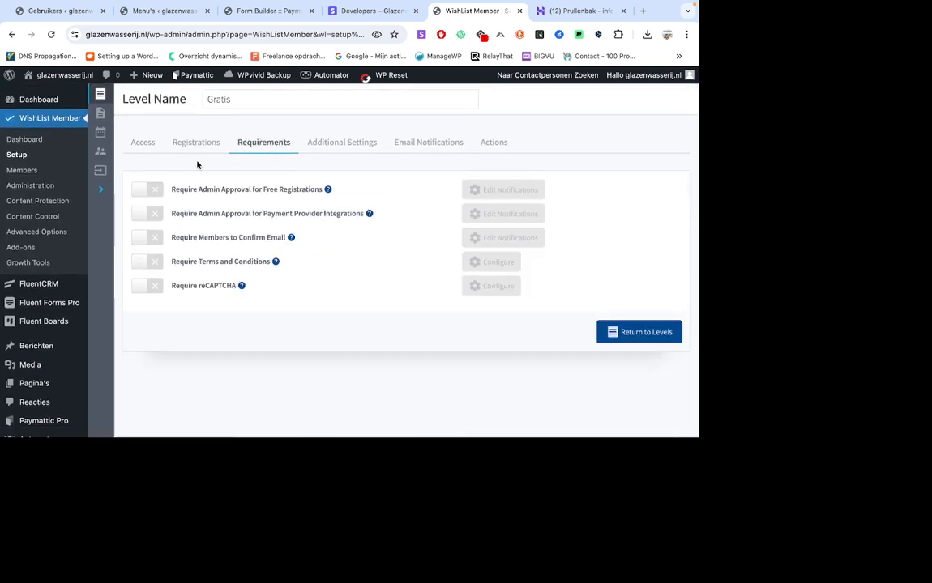
{"action": "left_click", "coordinate": [144, 142]}
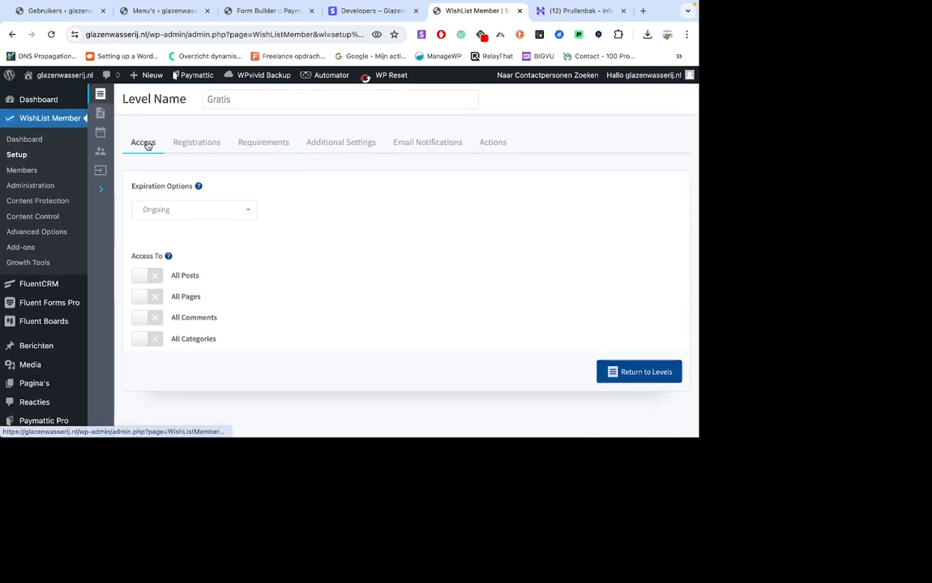
{"action": "left_click", "coordinate": [339, 146]}
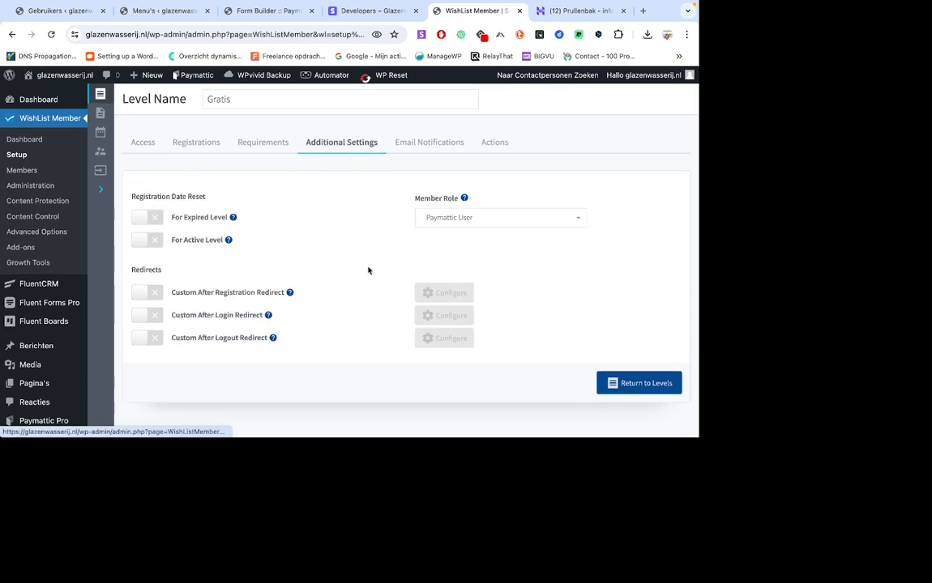
{"action": "left_click", "coordinate": [418, 146]}
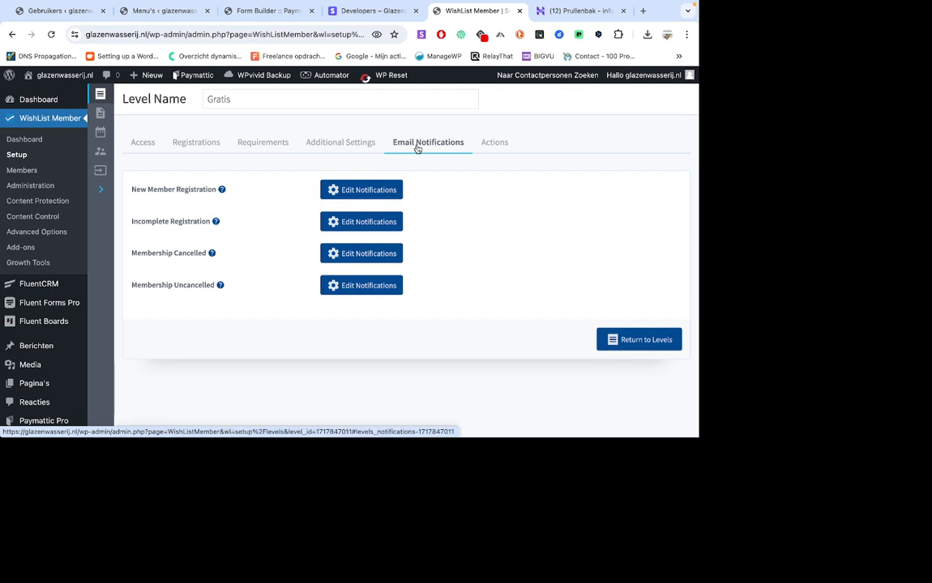
{"action": "left_click", "coordinate": [357, 146]}
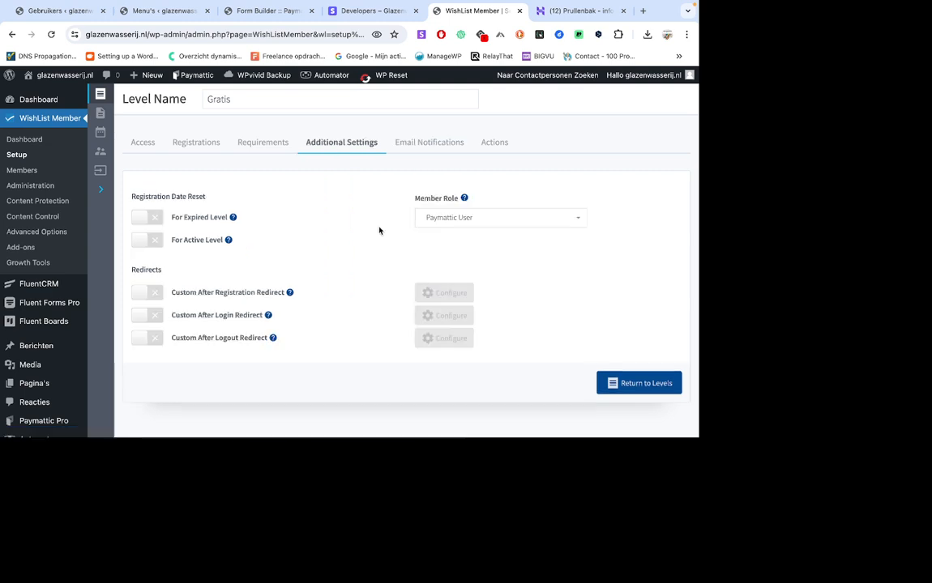
{"action": "left_click", "coordinate": [475, 218]}
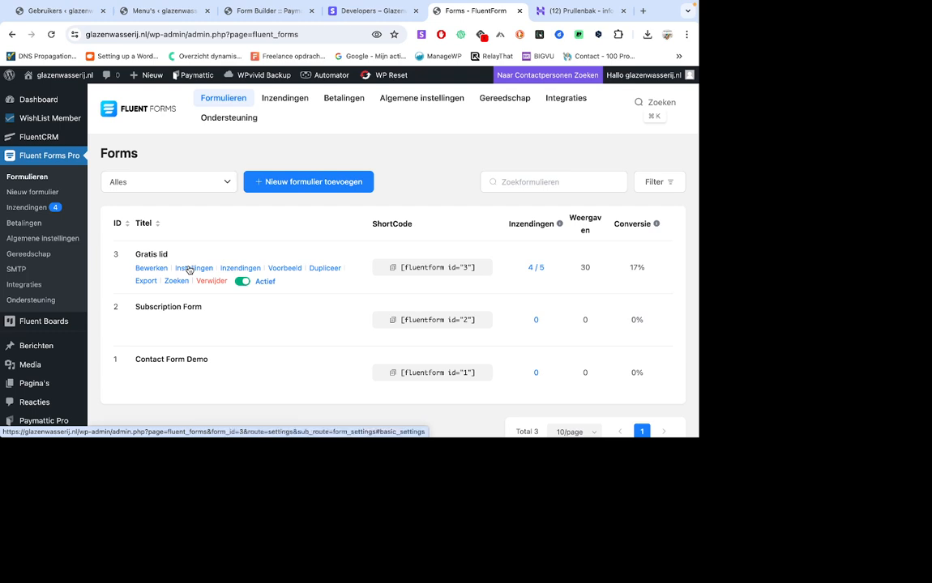
Open the User Registration integration feed of the Gratis lid form in Fluent Forms and examine its field mapping.
{"action": "left_click", "coordinate": [189, 270]}
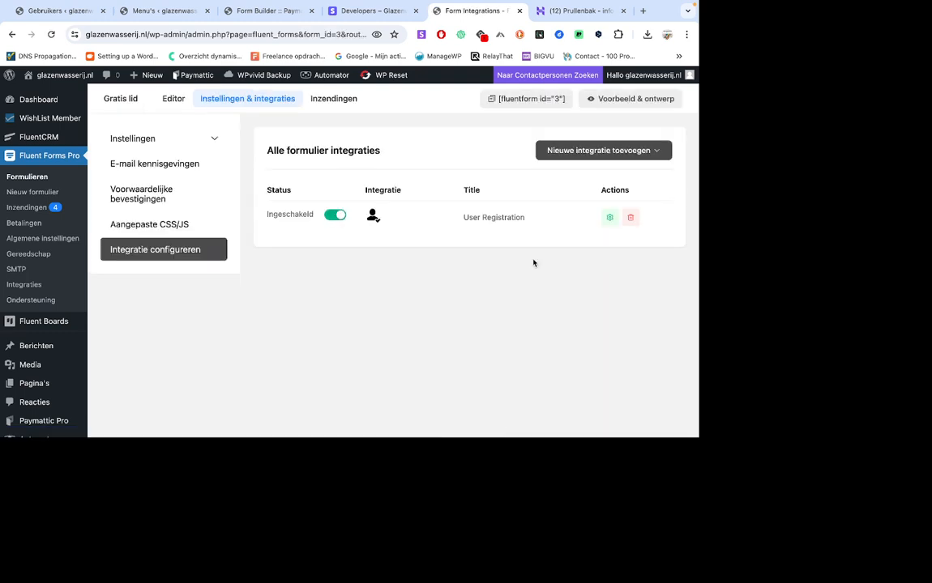
{"action": "left_click", "coordinate": [609, 219]}
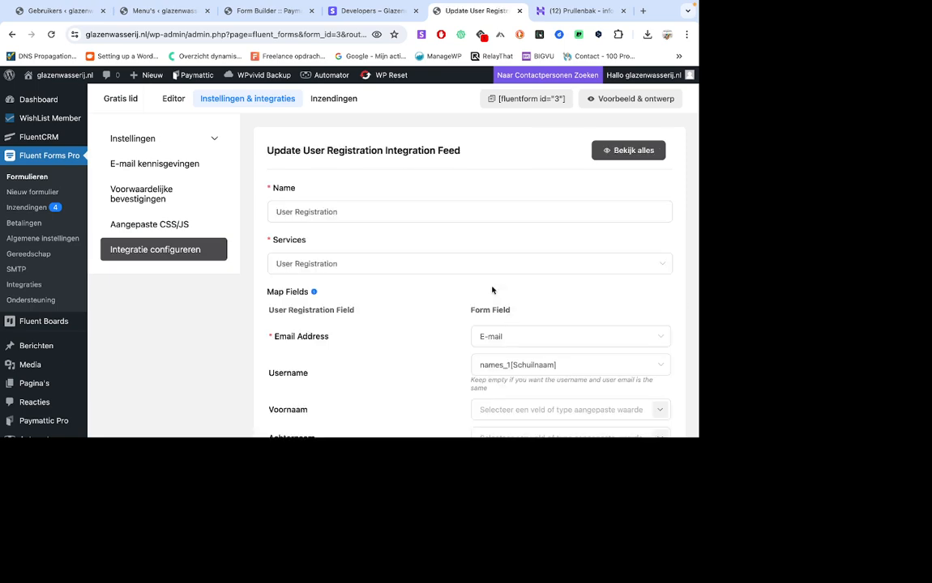
{"action": "scroll", "coordinate": [492, 289], "scroll_direction": "down", "scroll_amount": 5}
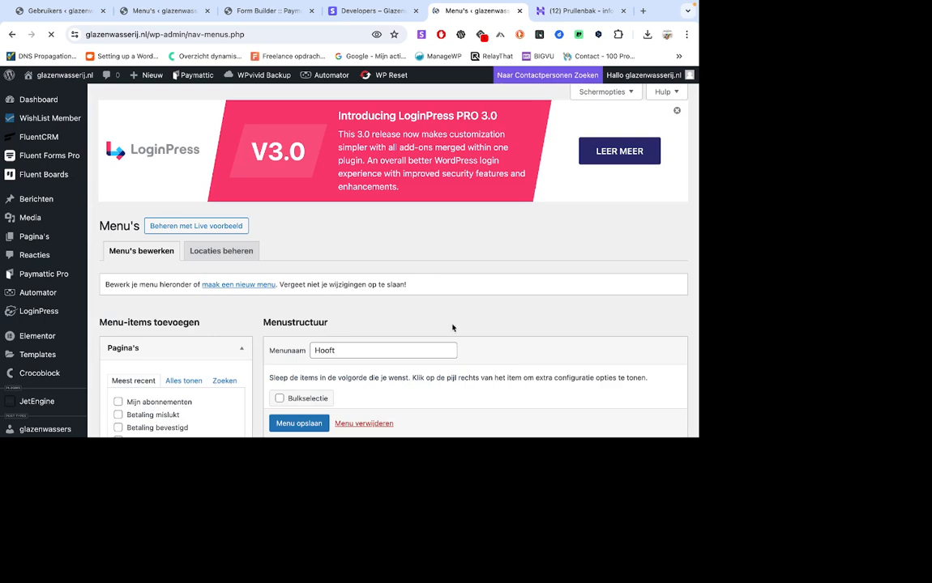
Expand the Mijn abonnementen item in the Hooft menu structure and examine its WishList Member Protection levels.
{"action": "scroll", "coordinate": [454, 327], "scroll_direction": "down", "scroll_amount": 4}
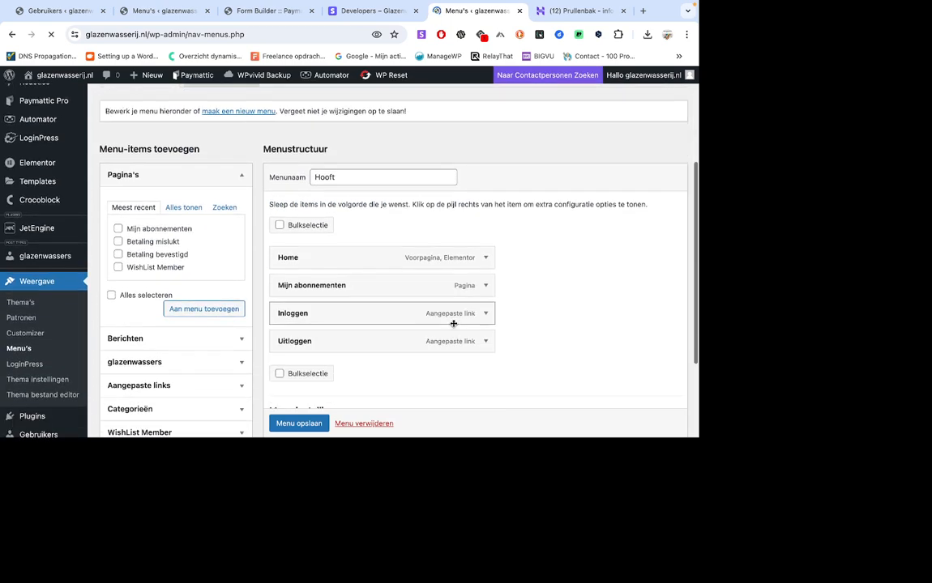
{"action": "scroll", "coordinate": [454, 324], "scroll_direction": "down", "scroll_amount": 1}
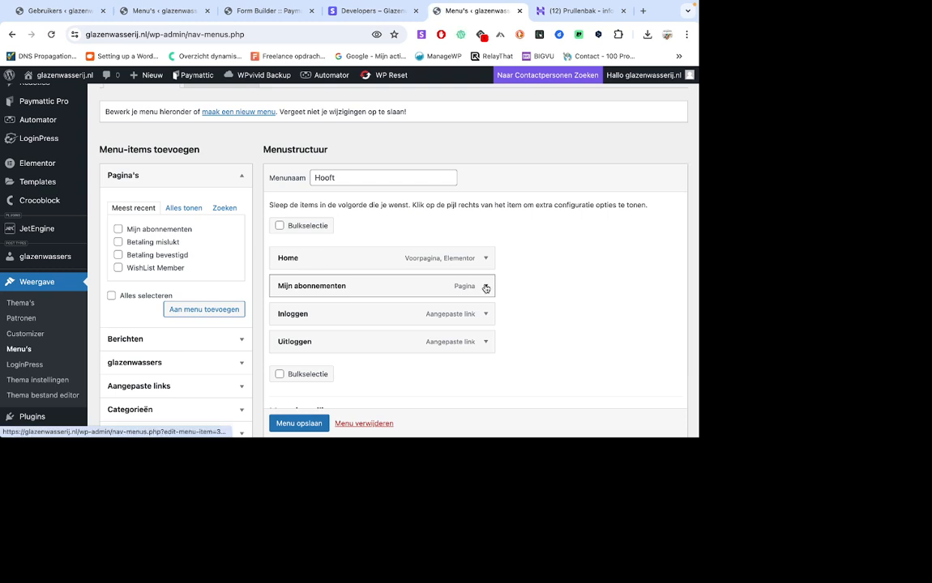
{"action": "left_click", "coordinate": [486, 287]}
{"action": "scroll", "coordinate": [537, 295], "scroll_direction": "down", "scroll_amount": 2}
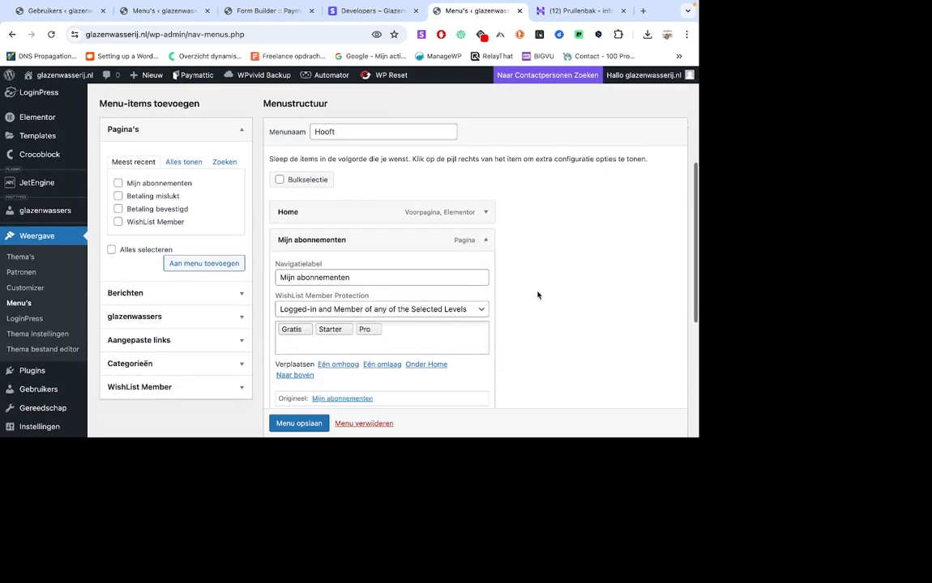
{"action": "scroll", "coordinate": [538, 295], "scroll_direction": "down", "scroll_amount": 1}
{"action": "scroll", "coordinate": [491, 346], "scroll_direction": "down", "scroll_amount": 3}
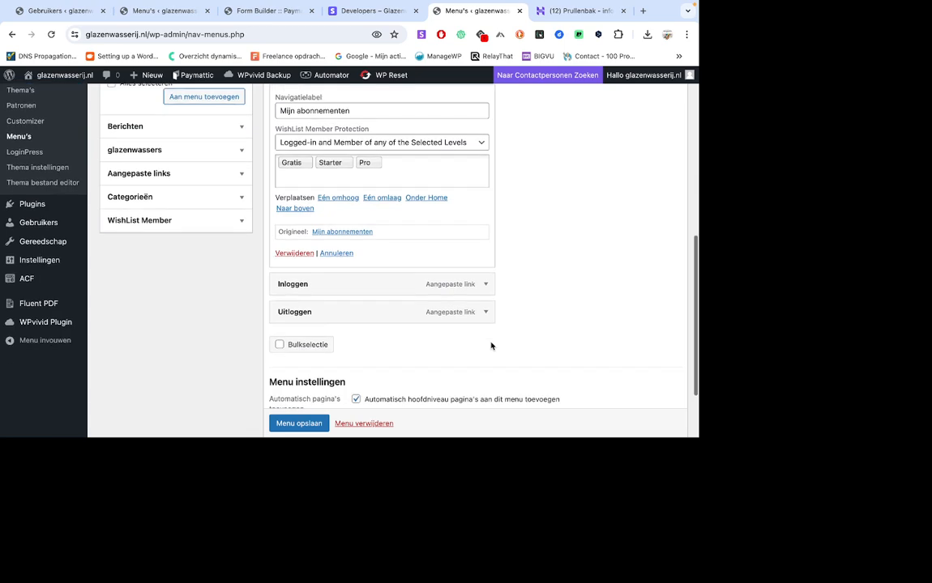
Expand the Inloggen and Uitloggen items of the Hooft menu and examine their link targets and display conditions.
{"action": "left_click", "coordinate": [486, 276]}
{"action": "scroll", "coordinate": [524, 304], "scroll_direction": "down", "scroll_amount": 3}
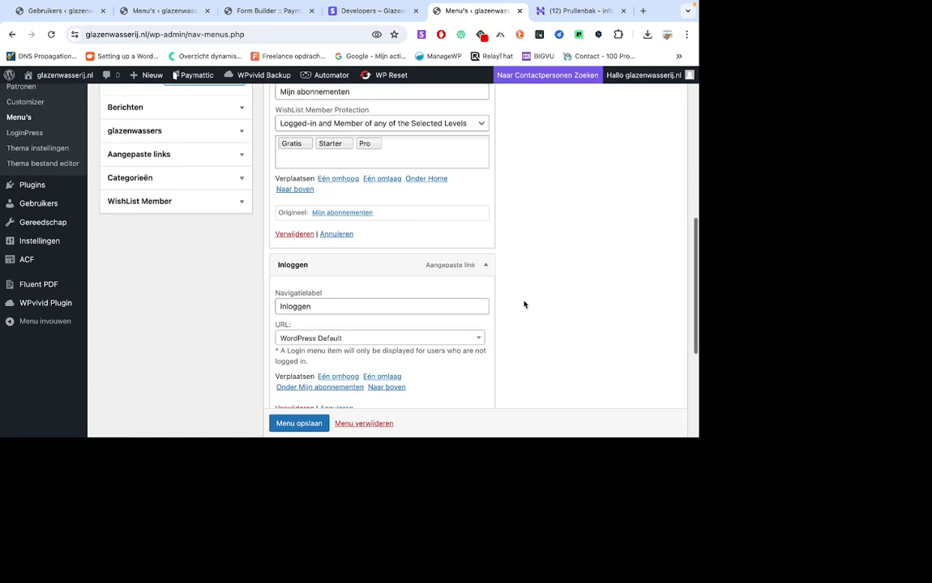
{"action": "left_click", "coordinate": [485, 304]}
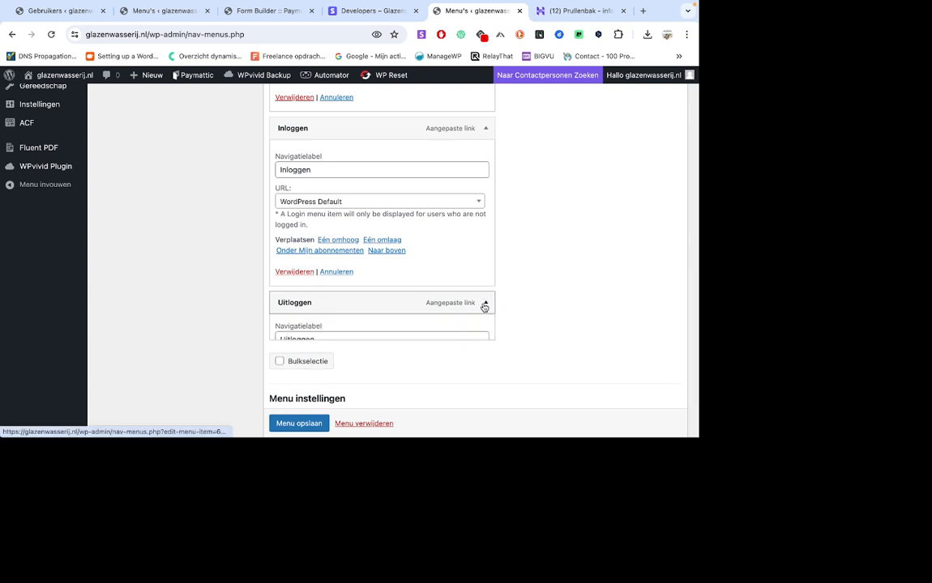
{"action": "scroll", "coordinate": [533, 308], "scroll_direction": "down", "scroll_amount": 1}
{"action": "scroll", "coordinate": [532, 311], "scroll_direction": "down", "scroll_amount": 2}
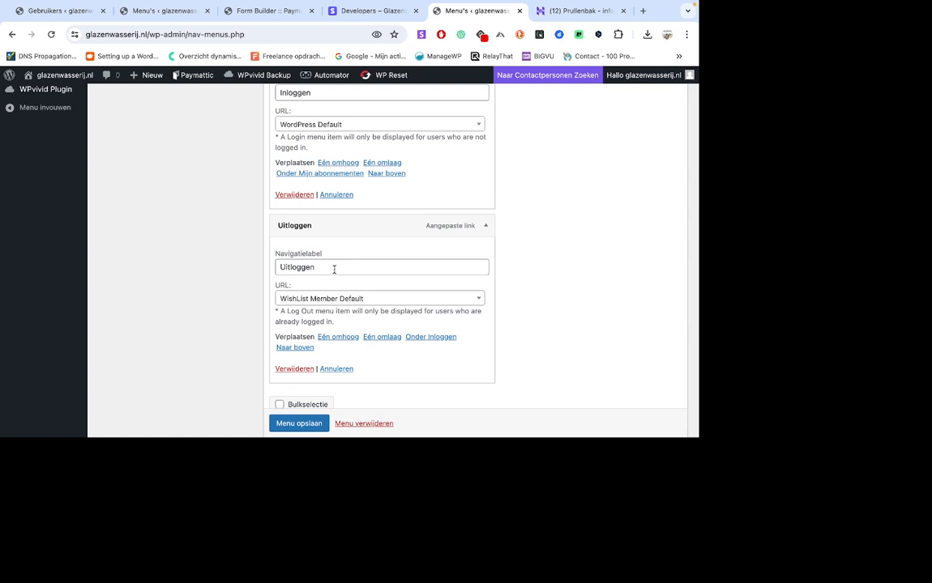
{"action": "scroll", "coordinate": [358, 358], "scroll_direction": "down", "scroll_amount": 2}
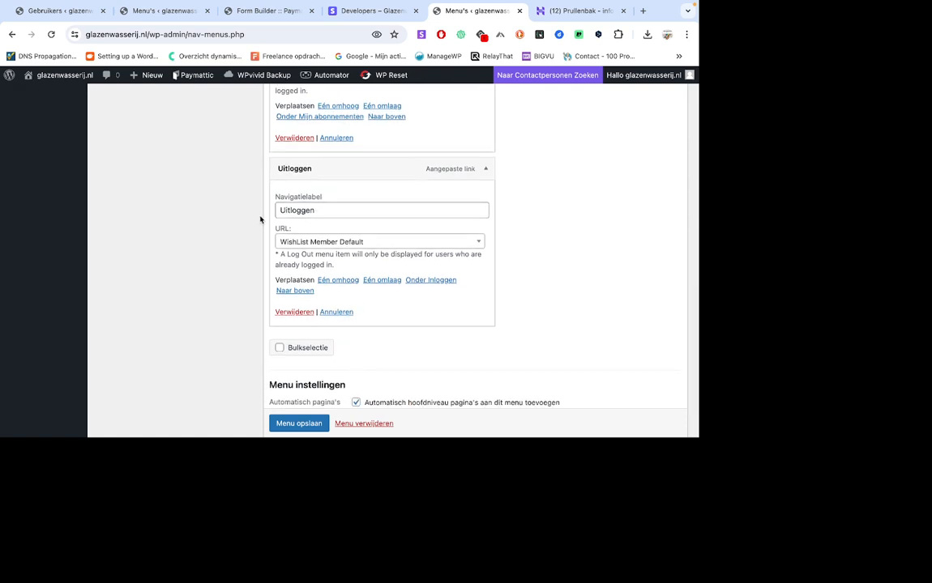
{"action": "scroll", "coordinate": [260, 218], "scroll_direction": "up", "scroll_amount": 1}
{"action": "scroll", "coordinate": [260, 219], "scroll_direction": "up", "scroll_amount": 10}
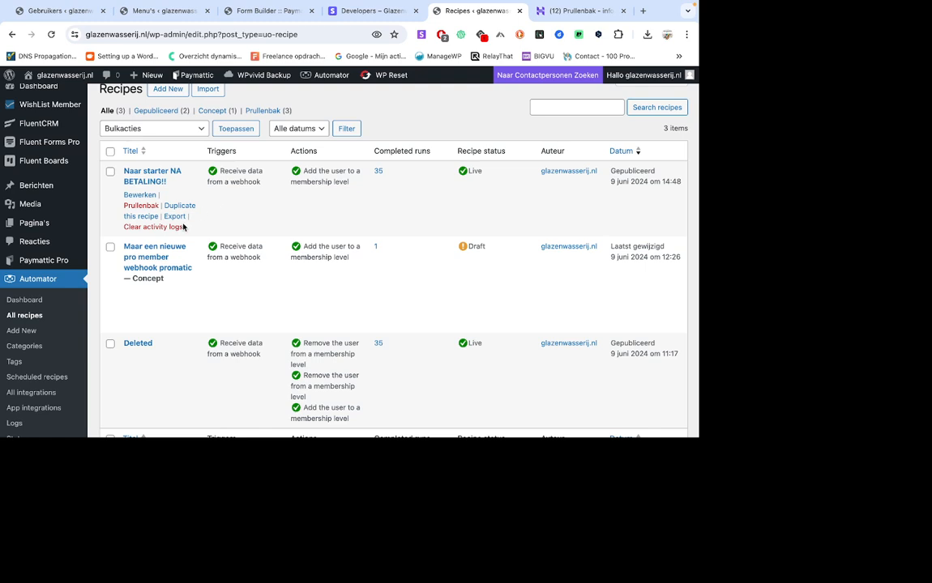
Review the triggers, actions and status of each recipe in the Automator recipe list.
{"action": "scroll", "coordinate": [185, 271], "scroll_direction": "down", "scroll_amount": 1}
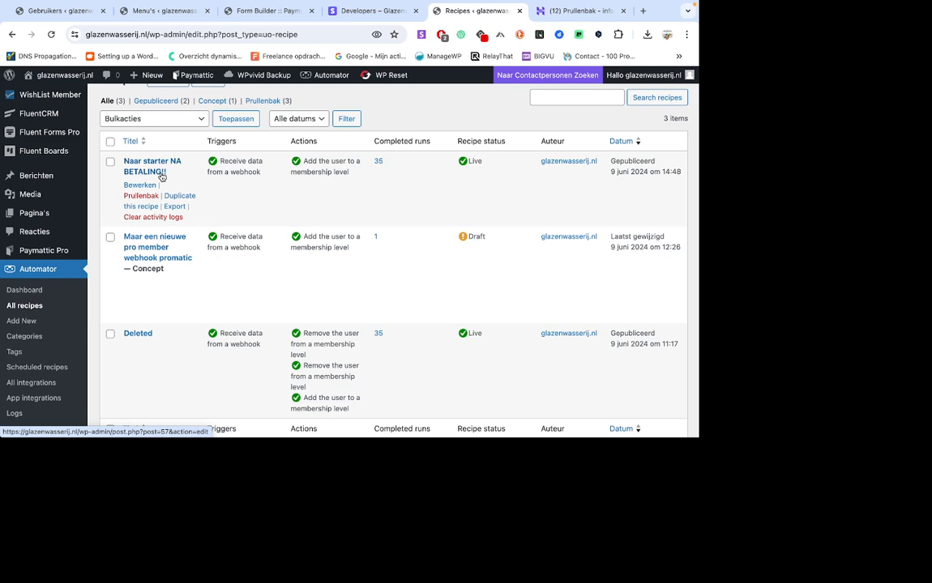
{"action": "scroll", "coordinate": [228, 218], "scroll_direction": "down", "scroll_amount": 1}
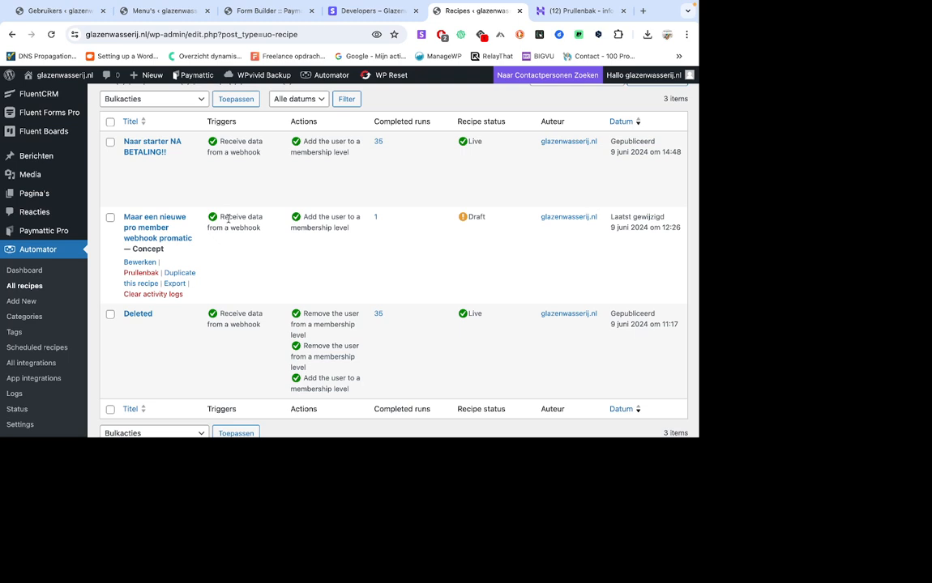
{"action": "scroll", "coordinate": [229, 218], "scroll_direction": "down", "scroll_amount": 1}
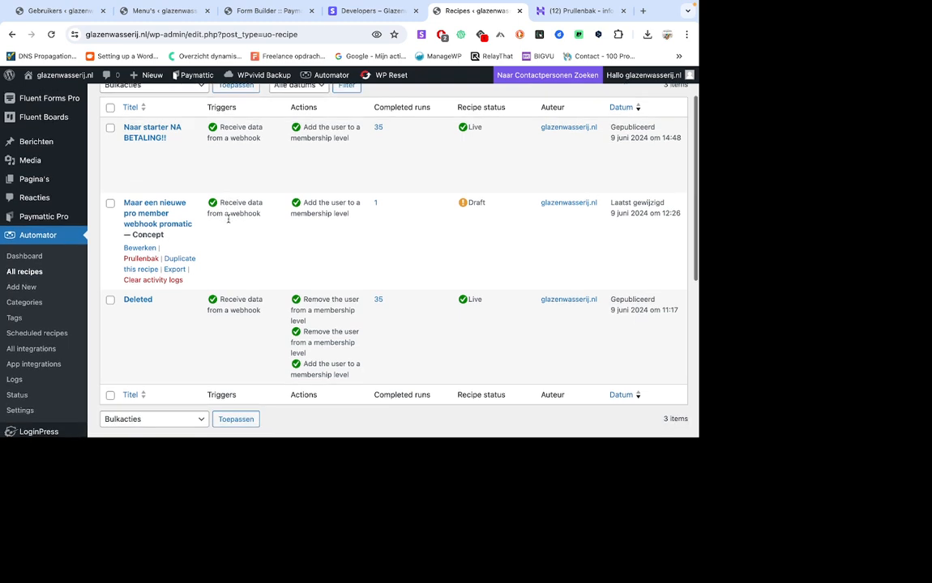
Open the draft recipe "Maar een nieuwe pro member webhook promatic" and examine its webhook trigger, user matching and WishList Member action.
{"action": "left_click", "coordinate": [150, 221]}
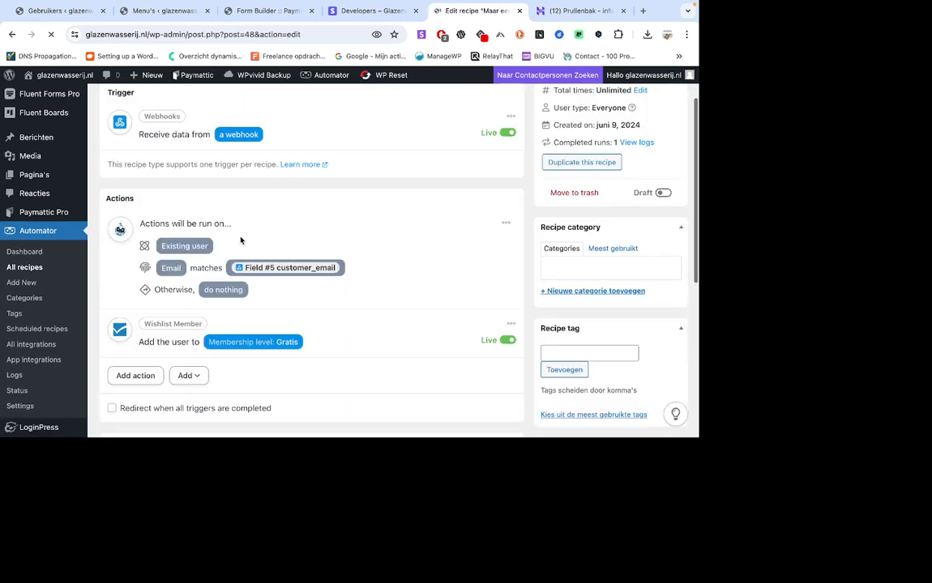
{"action": "scroll", "coordinate": [259, 237], "scroll_direction": "up", "scroll_amount": 2}
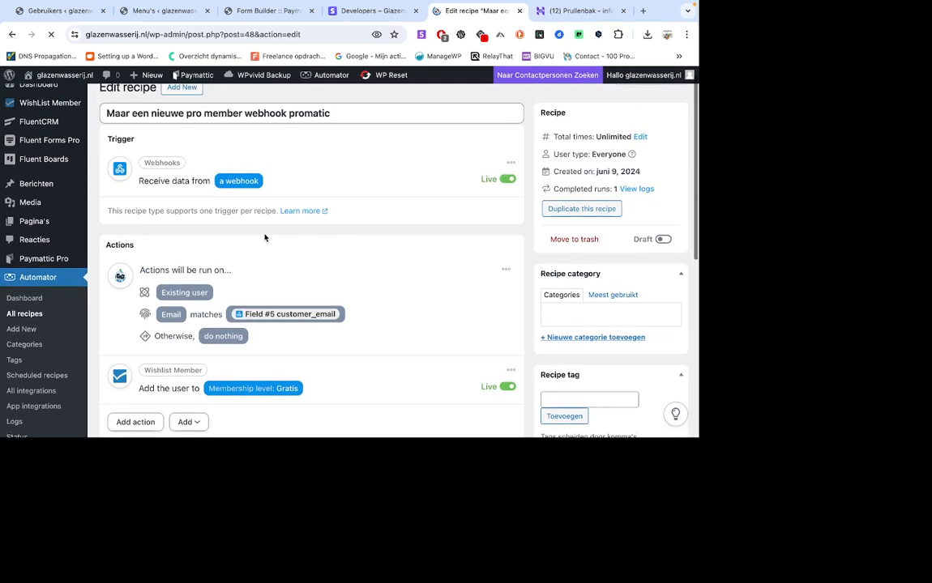
{"action": "scroll", "coordinate": [281, 235], "scroll_direction": "down", "scroll_amount": 1}
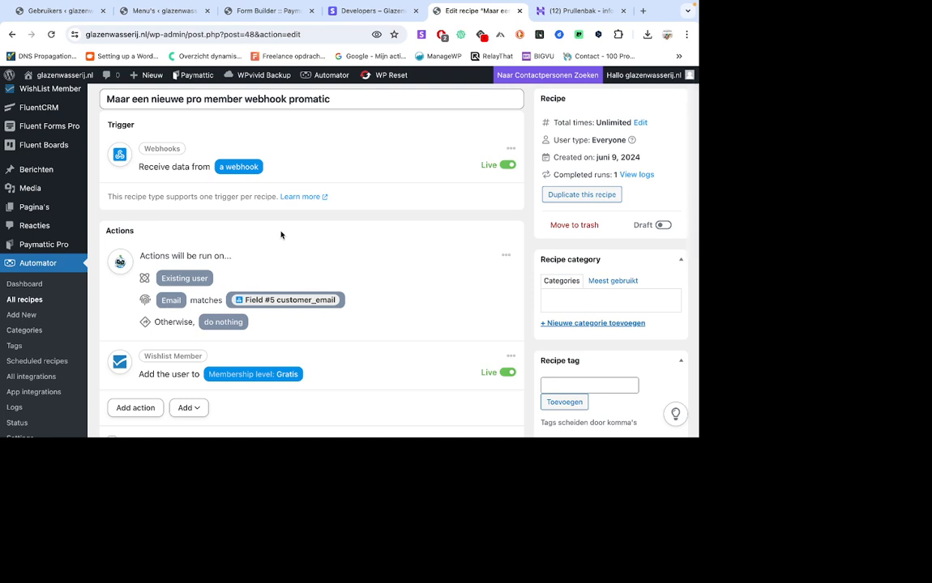
{"action": "scroll", "coordinate": [281, 235], "scroll_direction": "down", "scroll_amount": 1}
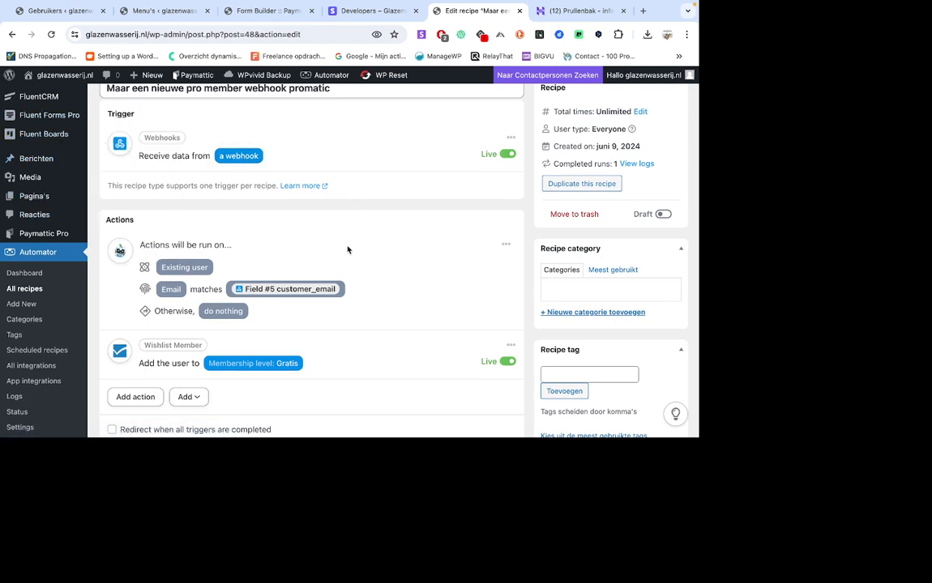
{"action": "scroll", "coordinate": [348, 250], "scroll_direction": "up", "scroll_amount": 1}
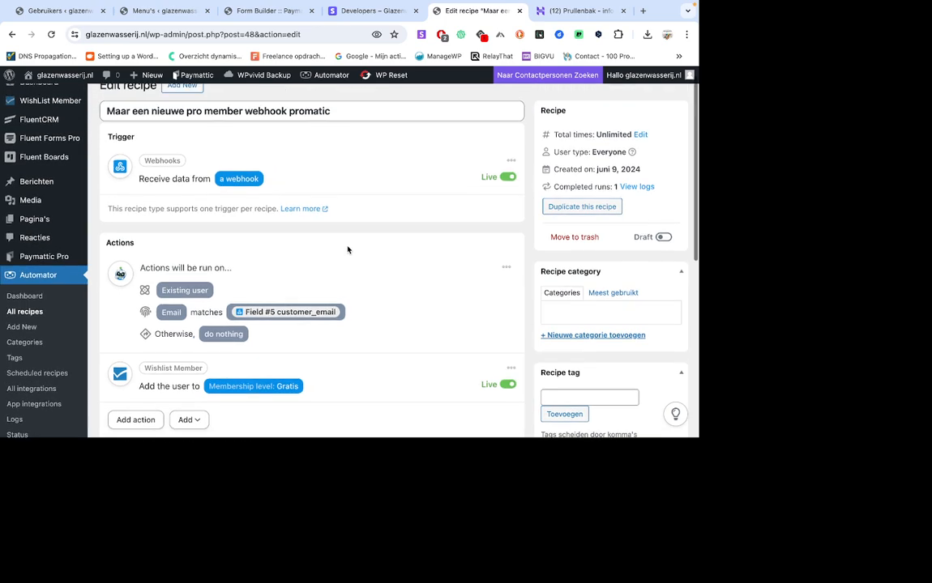
{"action": "scroll", "coordinate": [348, 250], "scroll_direction": "down", "scroll_amount": 1}
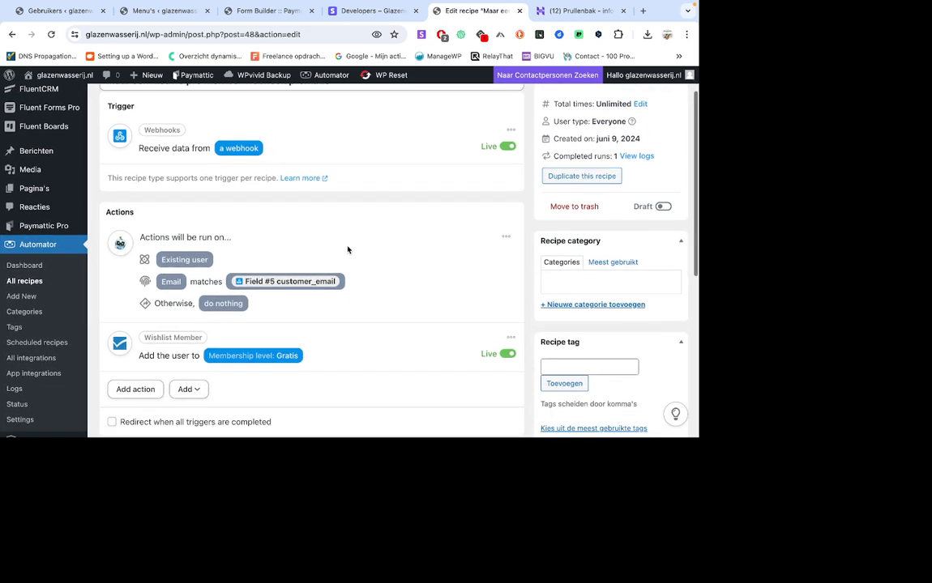
{"action": "scroll", "coordinate": [322, 300], "scroll_direction": "down", "scroll_amount": 1}
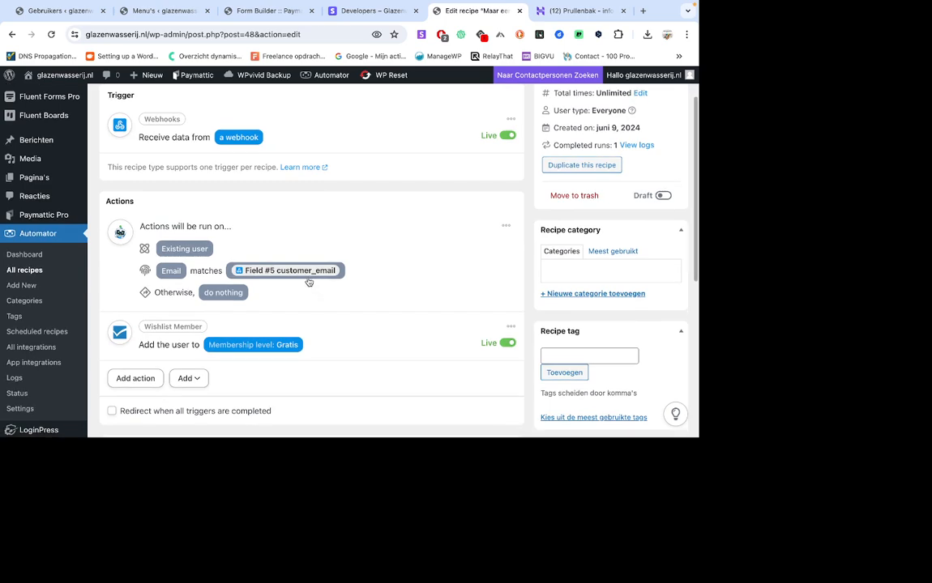
{"action": "scroll", "coordinate": [322, 312], "scroll_direction": "down", "scroll_amount": 1}
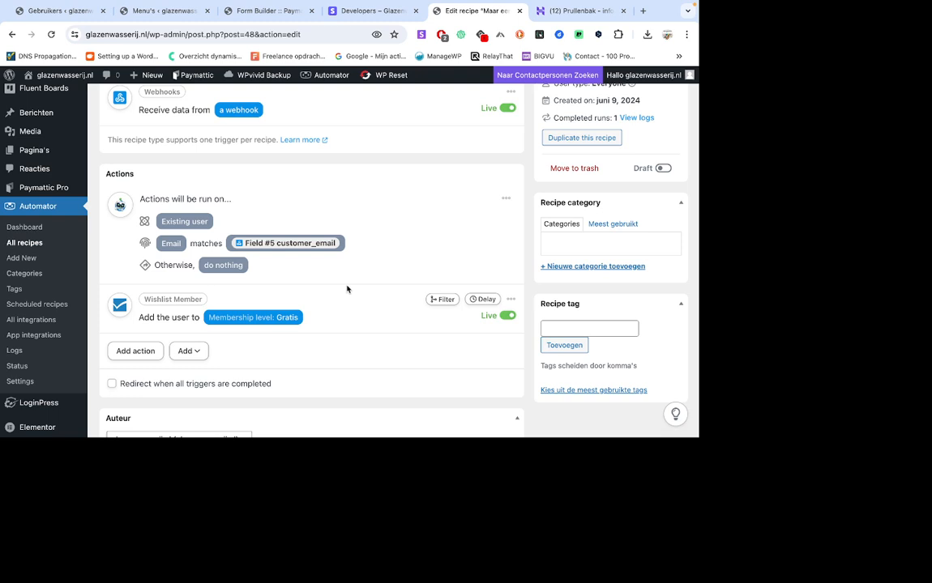
{"action": "scroll", "coordinate": [347, 289], "scroll_direction": "up", "scroll_amount": 2}
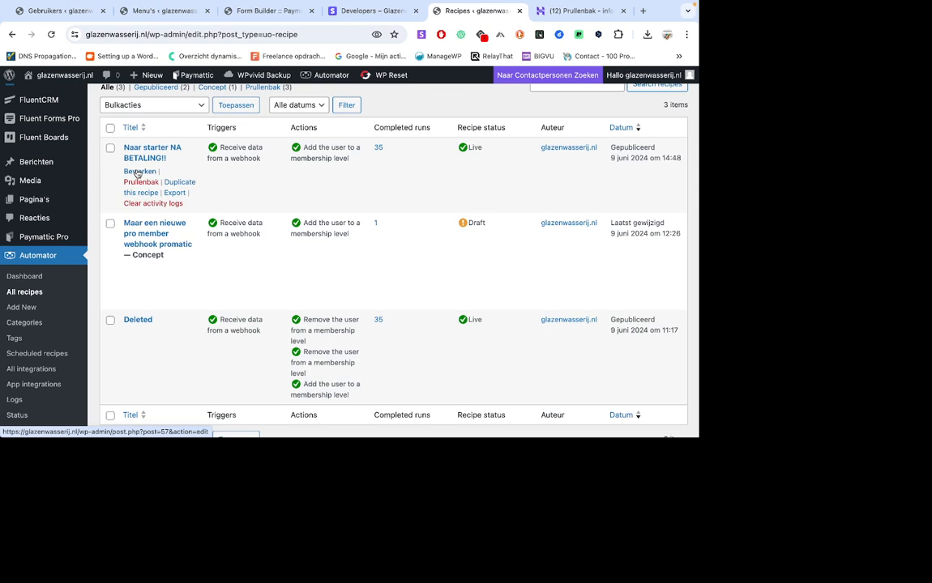
Open the "Naar starter NA BETALING!!" recipe for editing and examine its webhook trigger, email matching and membership level action.
{"action": "left_click", "coordinate": [138, 172]}
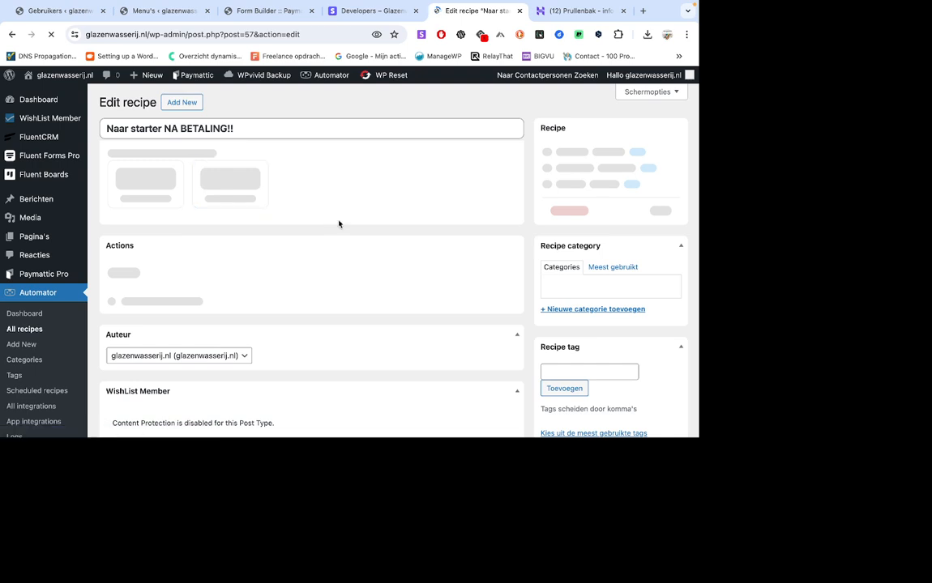
{"action": "scroll", "coordinate": [339, 224], "scroll_direction": "down", "scroll_amount": 1}
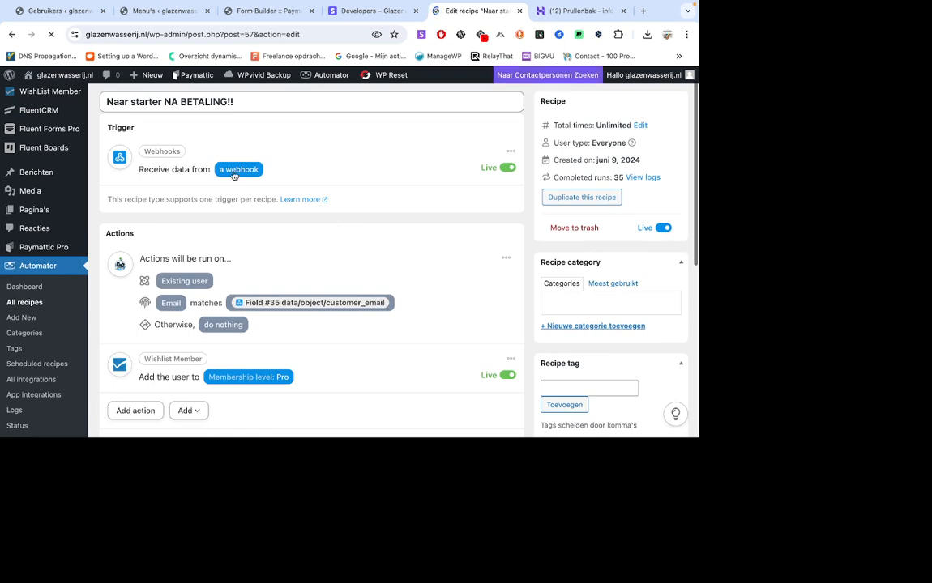
{"action": "scroll", "coordinate": [287, 192], "scroll_direction": "down", "scroll_amount": 1}
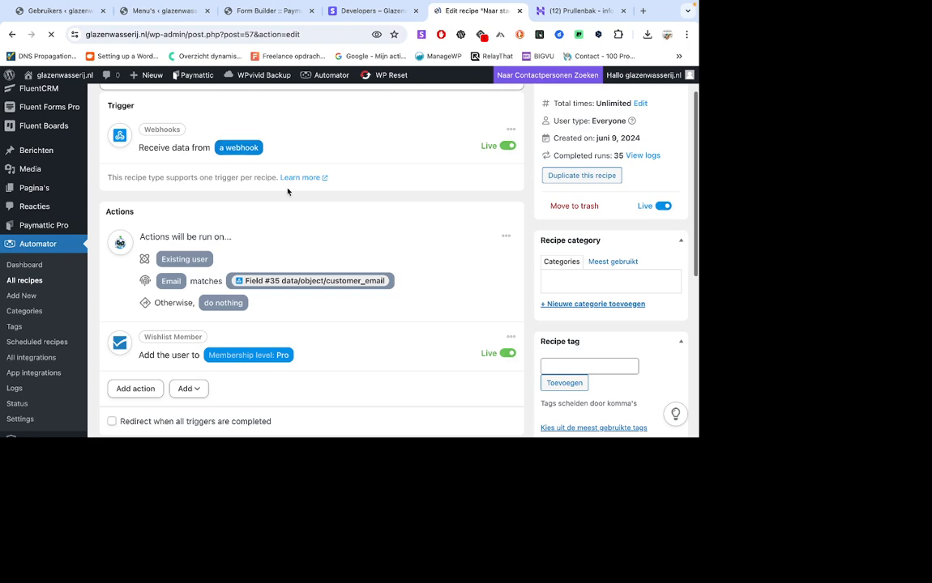
{"action": "scroll", "coordinate": [288, 192], "scroll_direction": "up", "scroll_amount": 1}
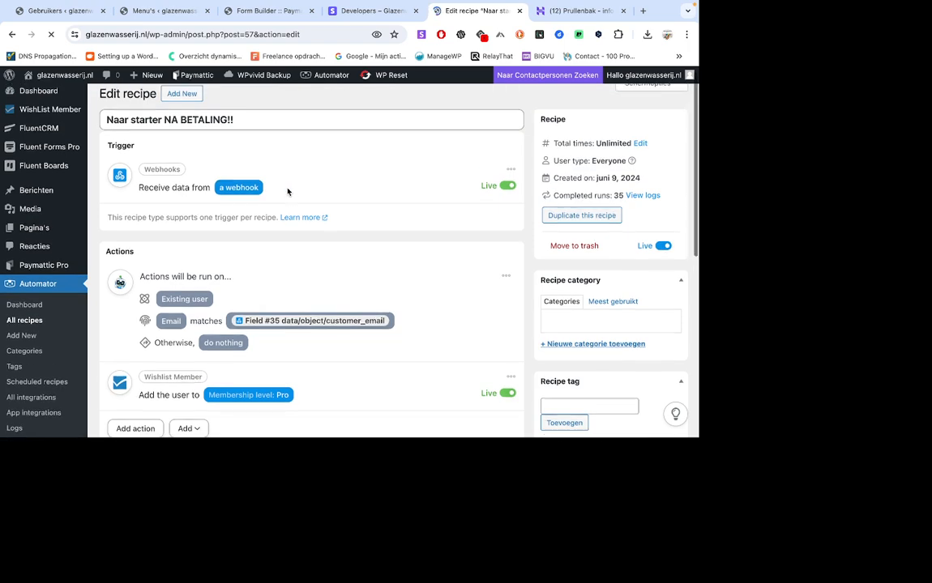
{"action": "scroll", "coordinate": [287, 192], "scroll_direction": "down", "scroll_amount": 1}
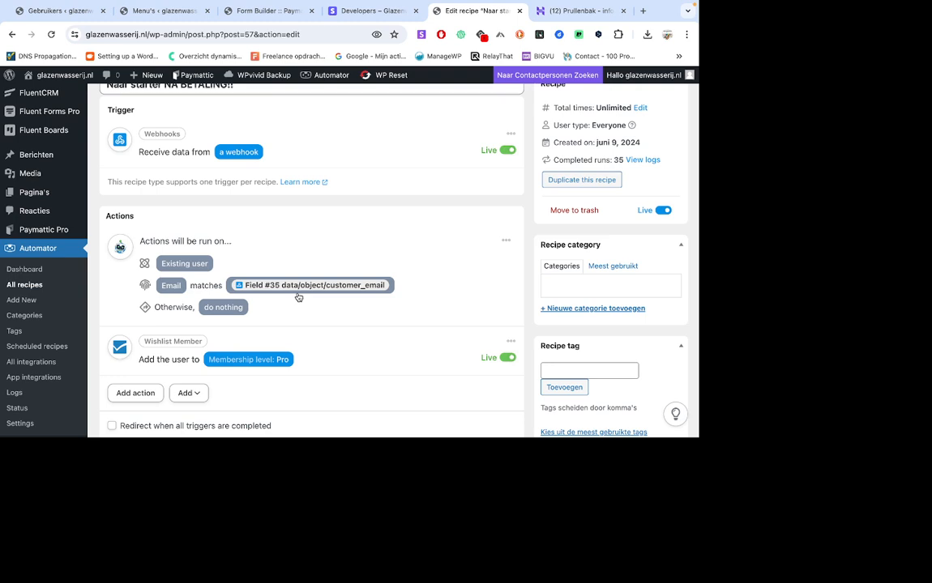
{"action": "scroll", "coordinate": [299, 291], "scroll_direction": "down", "scroll_amount": 1}
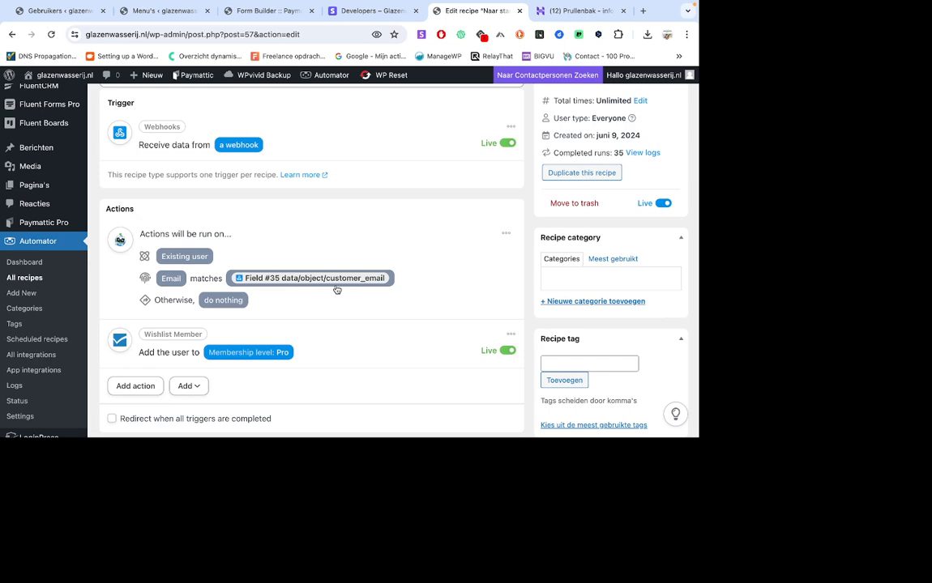
{"action": "scroll", "coordinate": [337, 289], "scroll_direction": "down", "scroll_amount": 4}
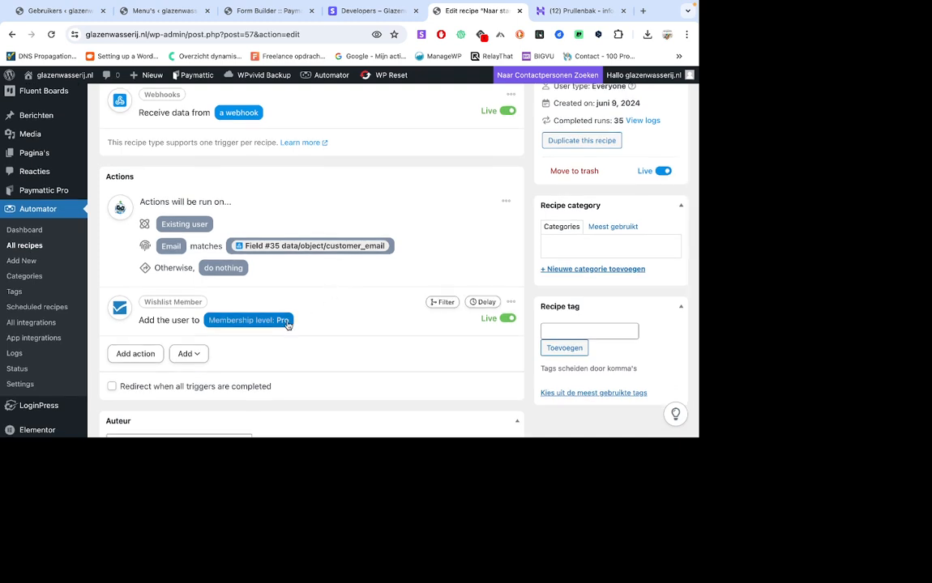
{"action": "scroll", "coordinate": [352, 267], "scroll_direction": "down", "scroll_amount": 1}
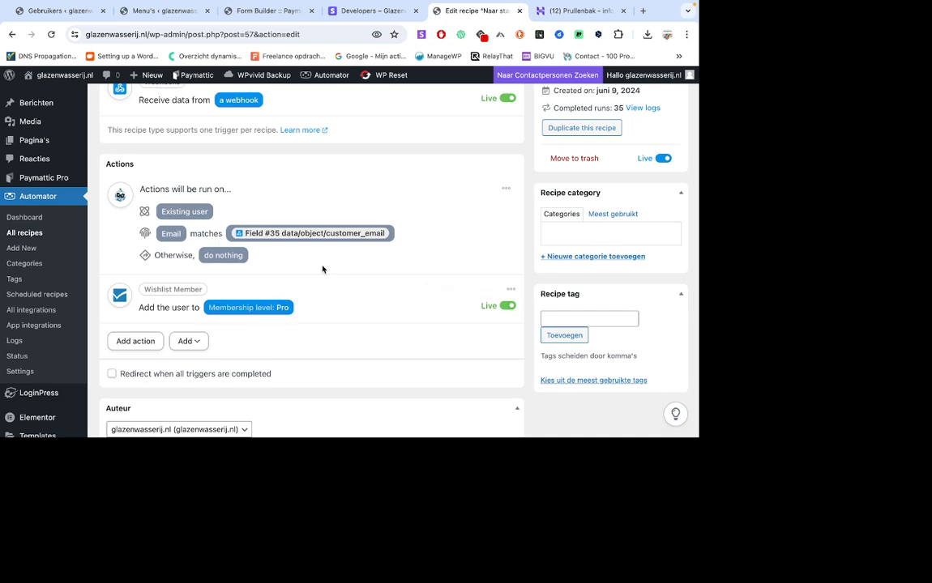
{"action": "scroll", "coordinate": [323, 270], "scroll_direction": "up", "scroll_amount": 3}
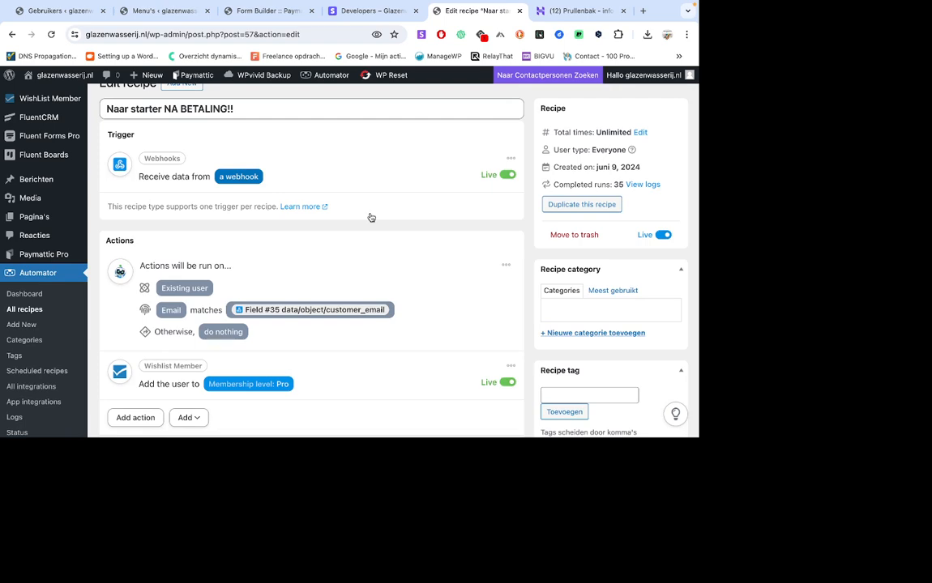
Expand the recipe's webhook trigger and examine its data format, security headers and full list of received fields with their sample values.
{"action": "left_click", "coordinate": [430, 190]}
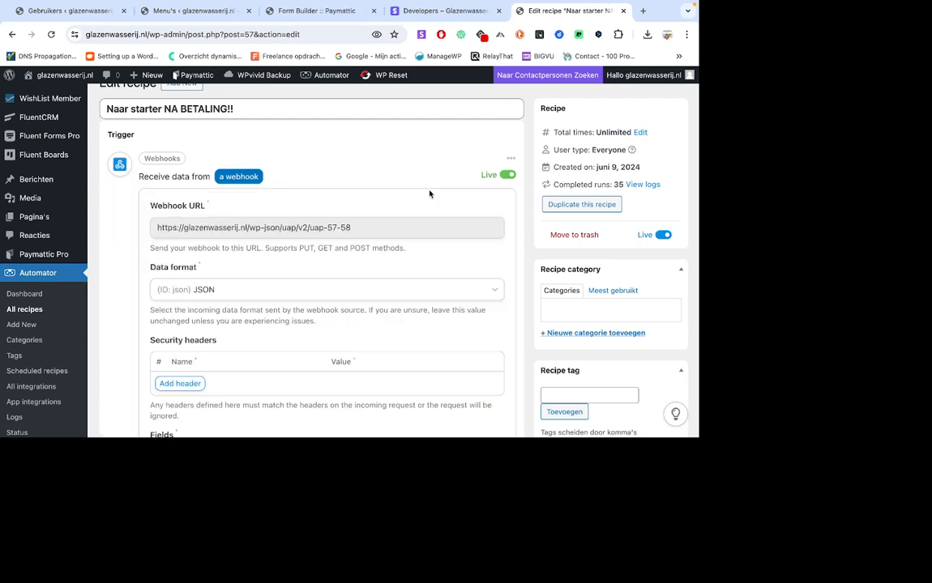
{"action": "scroll", "coordinate": [430, 194], "scroll_direction": "down", "scroll_amount": 7}
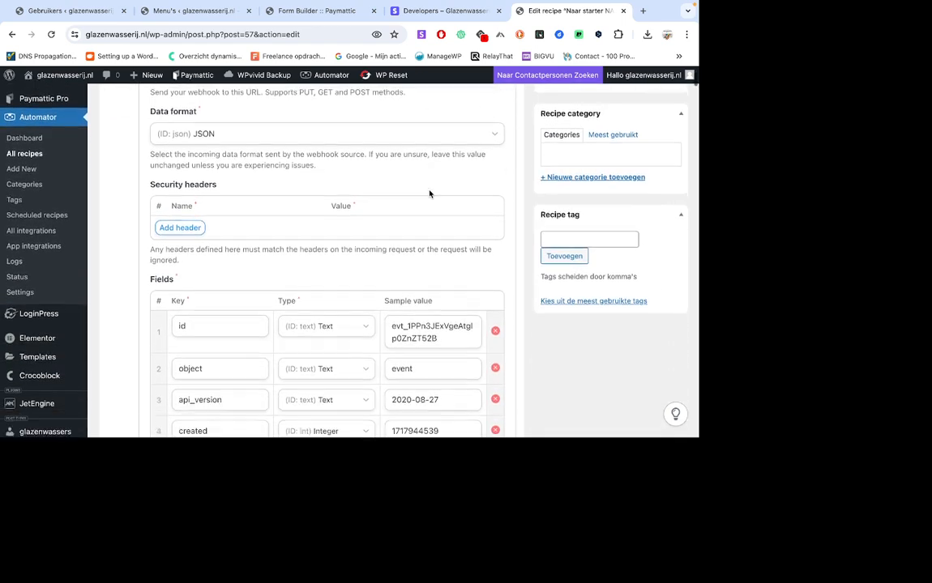
{"action": "scroll", "coordinate": [430, 191], "scroll_direction": "down", "scroll_amount": 20}
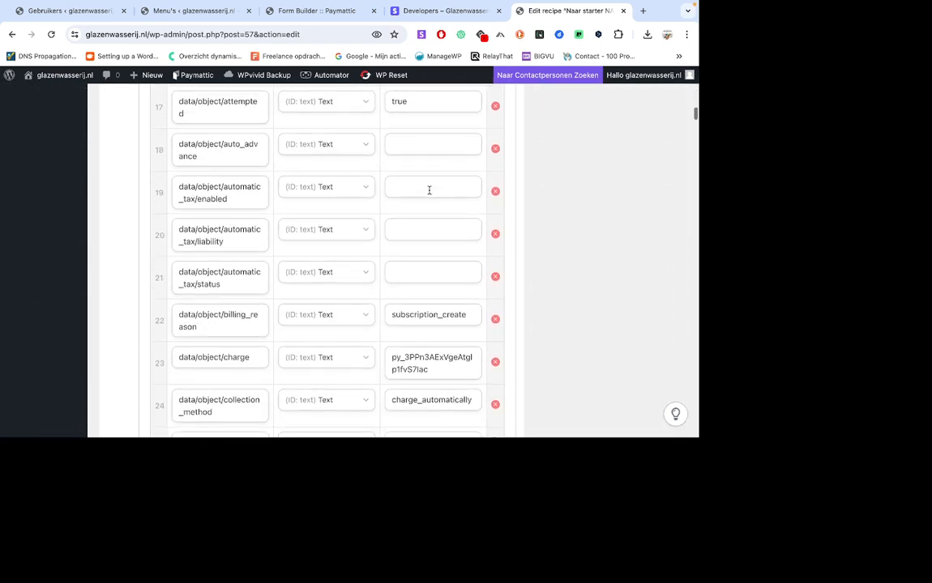
{"action": "scroll", "coordinate": [430, 190], "scroll_direction": "down", "scroll_amount": 20}
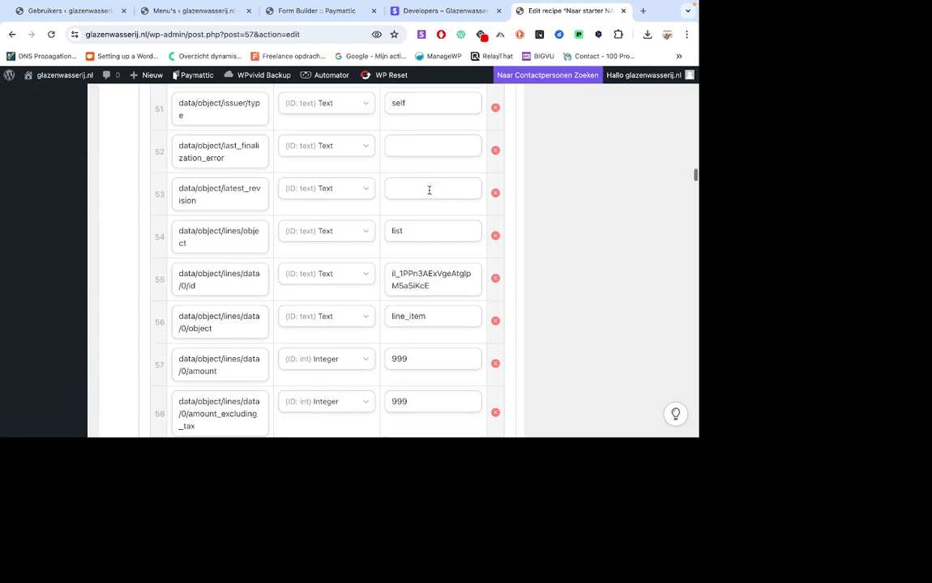
{"action": "scroll", "coordinate": [430, 190], "scroll_direction": "down", "scroll_amount": 20}
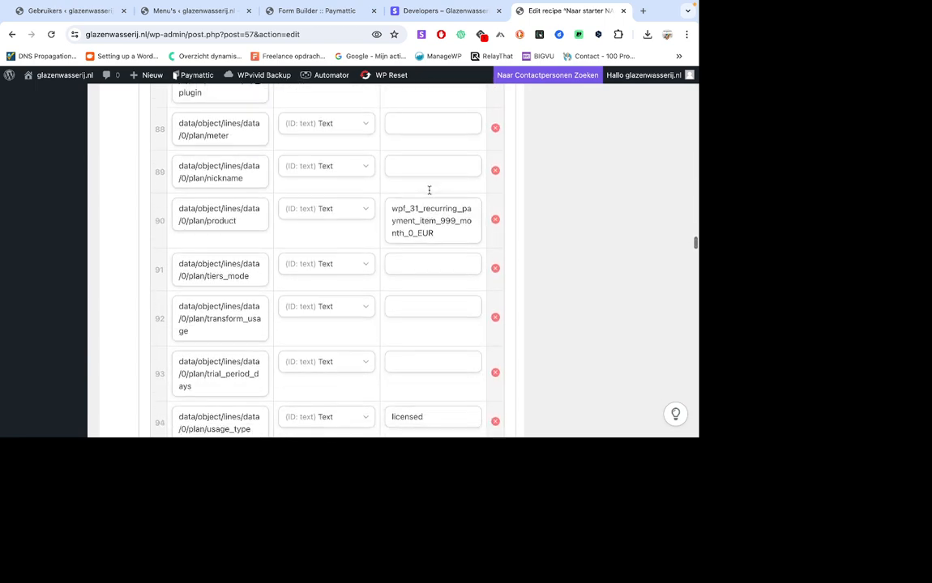
{"action": "scroll", "coordinate": [430, 194], "scroll_direction": "down", "scroll_amount": 20}
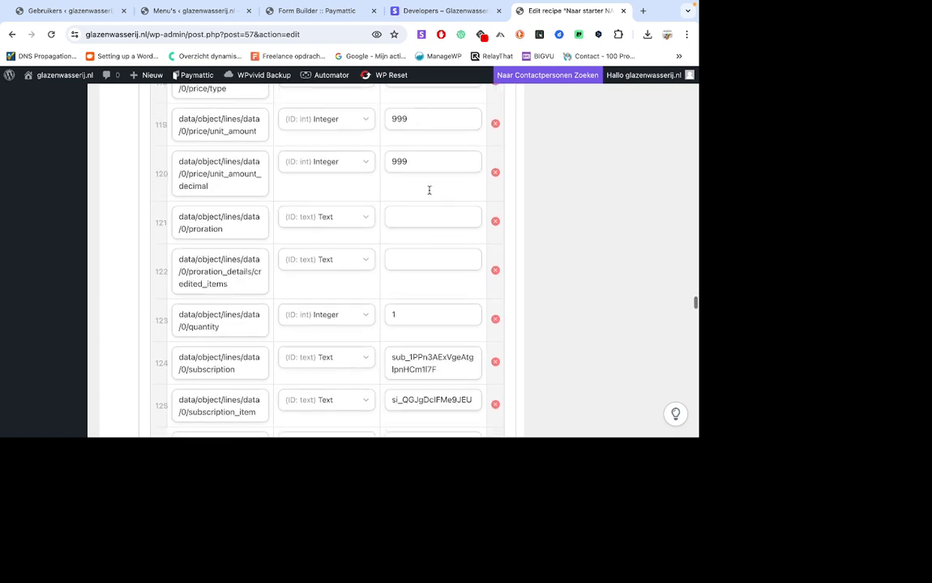
{"action": "scroll", "coordinate": [430, 193], "scroll_direction": "down", "scroll_amount": 20}
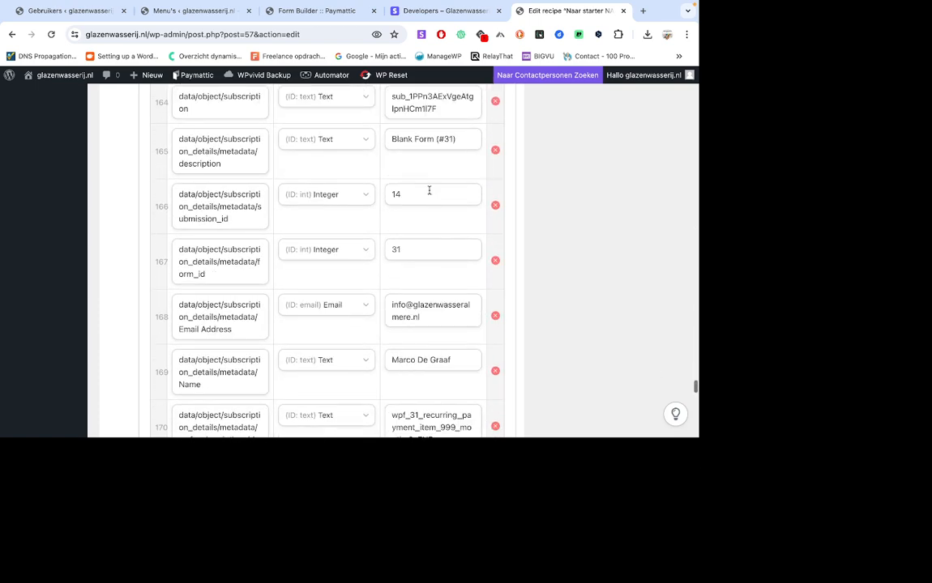
{"action": "scroll", "coordinate": [430, 191], "scroll_direction": "down", "scroll_amount": 20}
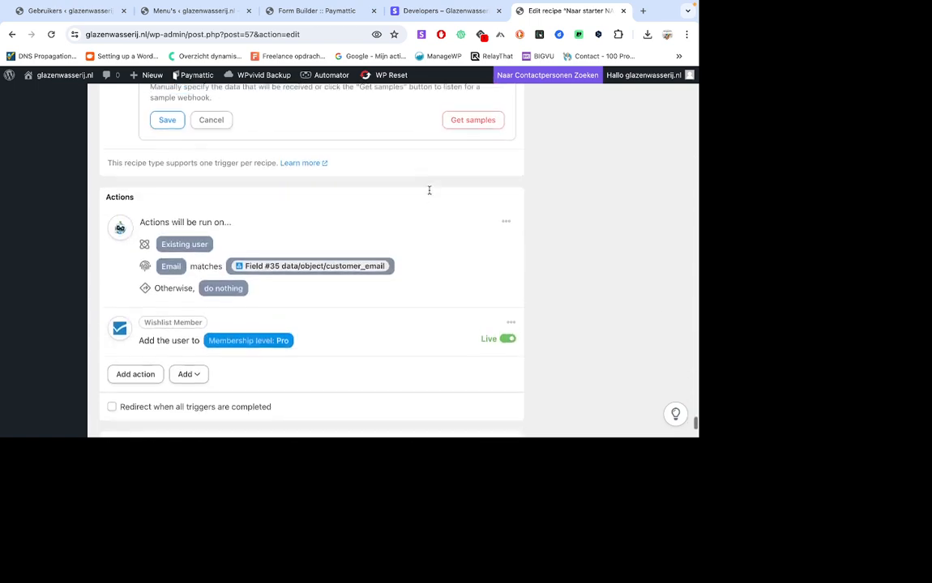
{"action": "scroll", "coordinate": [474, 149], "scroll_direction": "up", "scroll_amount": 5}
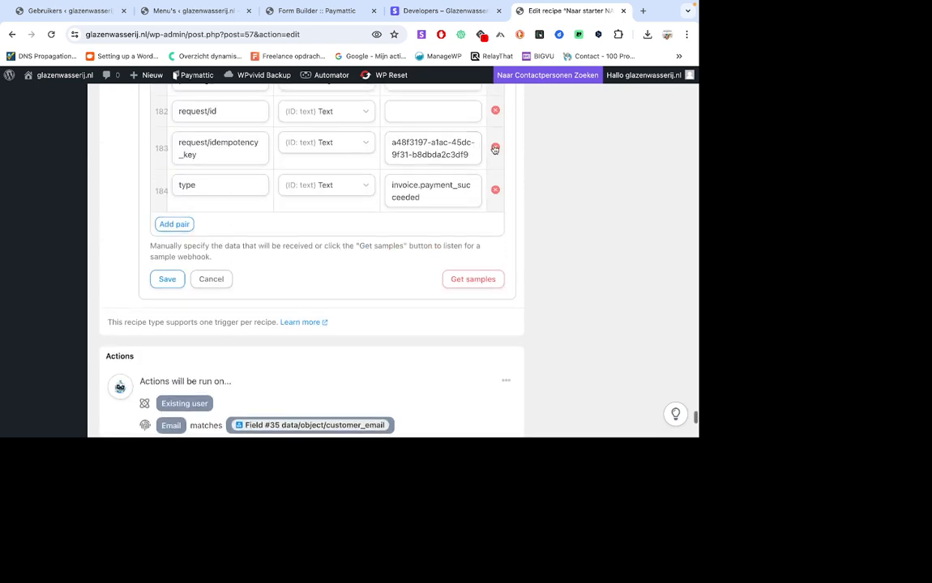
{"action": "scroll", "coordinate": [379, 203], "scroll_direction": "down", "scroll_amount": 4}
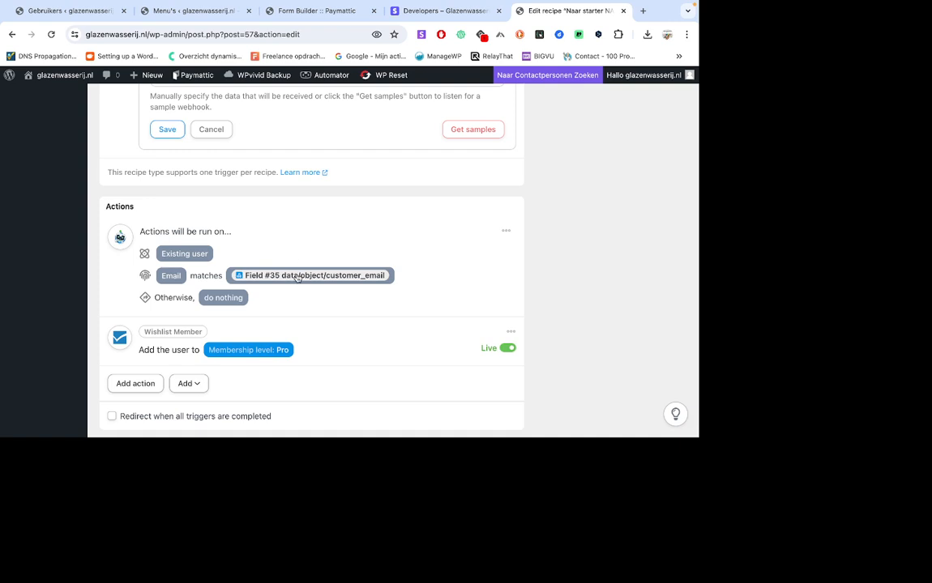
Open the user data and WishList Member action settings and examine the email matching, missing-user handling and membership level.
{"action": "left_click", "coordinate": [385, 271]}
{"action": "scroll", "coordinate": [387, 267], "scroll_direction": "down", "scroll_amount": 1}
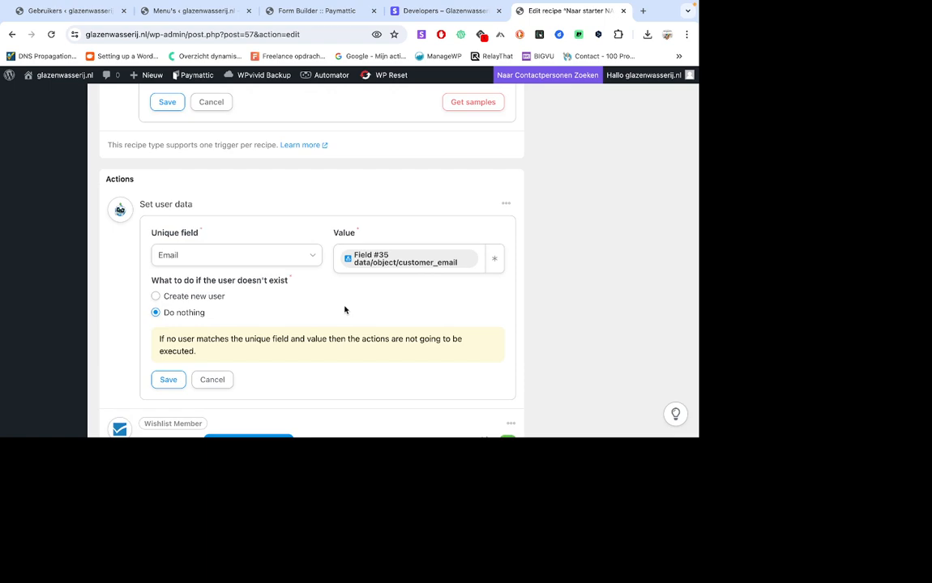
{"action": "scroll", "coordinate": [376, 293], "scroll_direction": "down", "scroll_amount": 1}
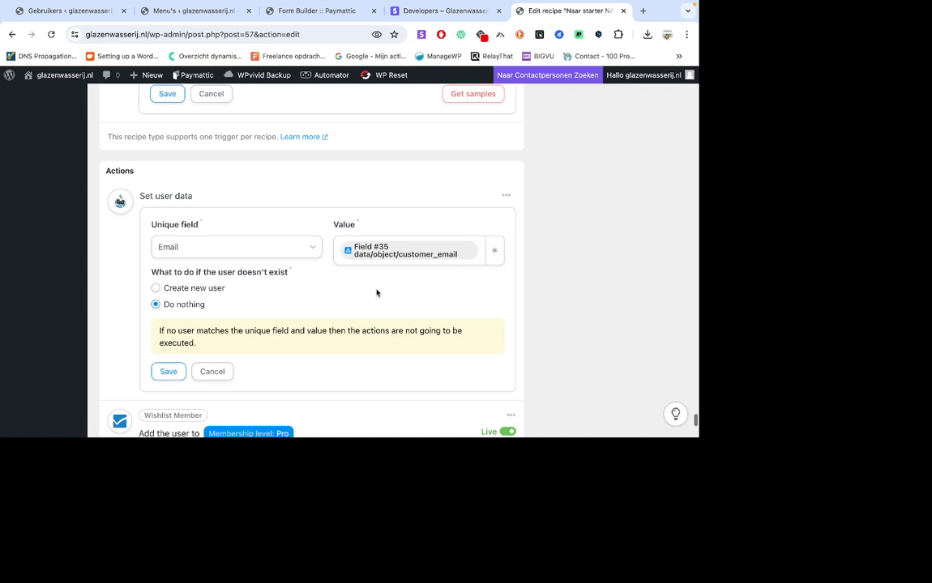
{"action": "scroll", "coordinate": [377, 293], "scroll_direction": "down", "scroll_amount": 3}
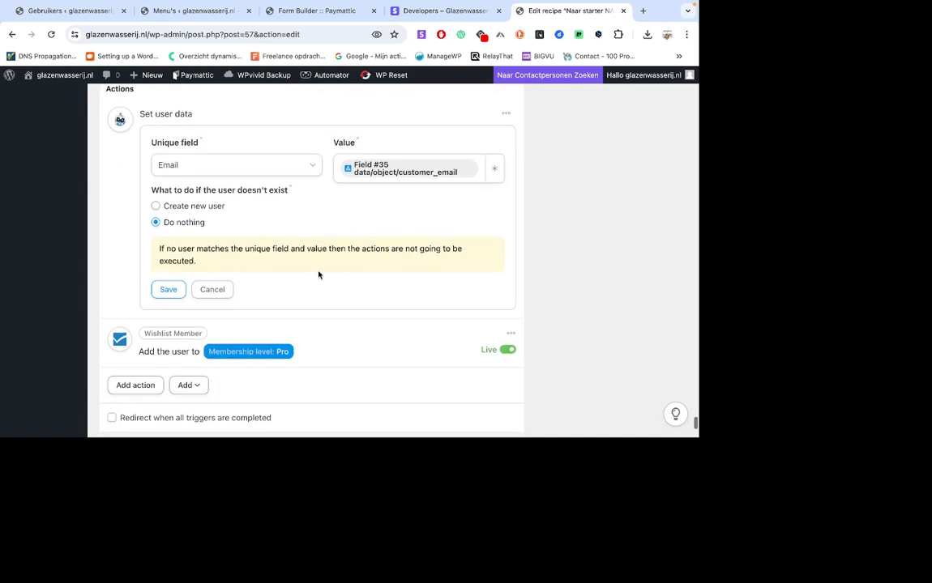
{"action": "scroll", "coordinate": [275, 292], "scroll_direction": "down", "scroll_amount": 1}
{"action": "left_click", "coordinate": [271, 354]}
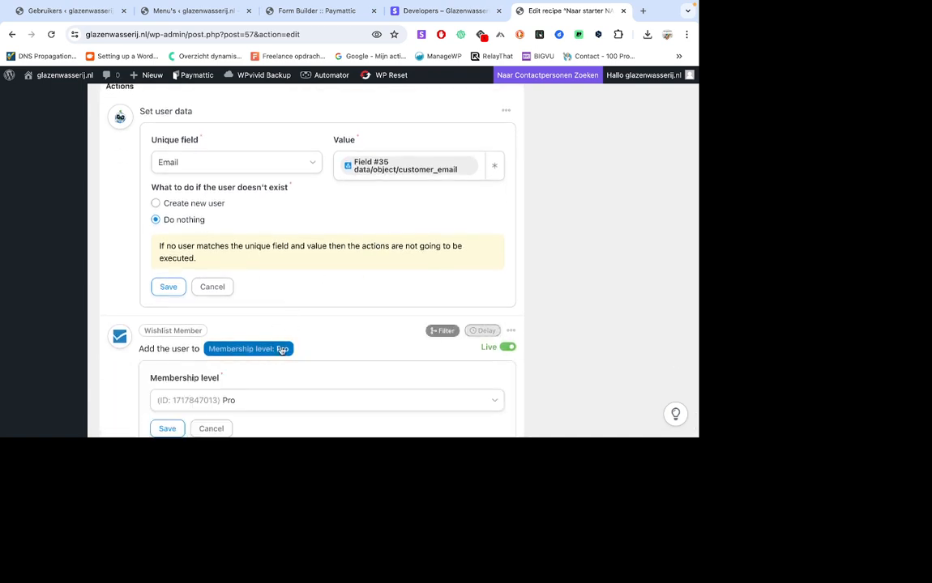
{"action": "scroll", "coordinate": [355, 317], "scroll_direction": "down", "scroll_amount": 3}
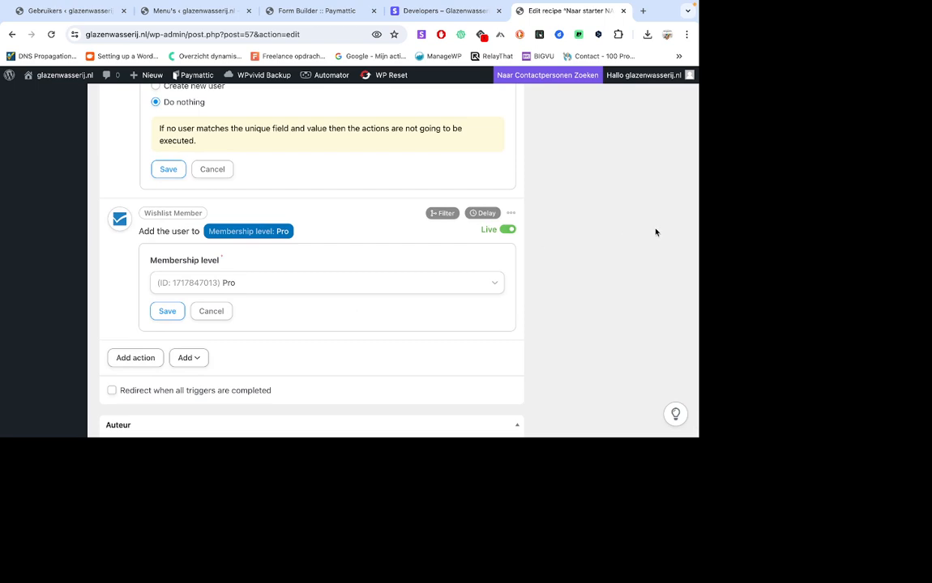
Review the webhook trigger's field list again, back to its webhook URL and data format.
{"action": "scroll", "coordinate": [656, 233], "scroll_direction": "up", "scroll_amount": 20}
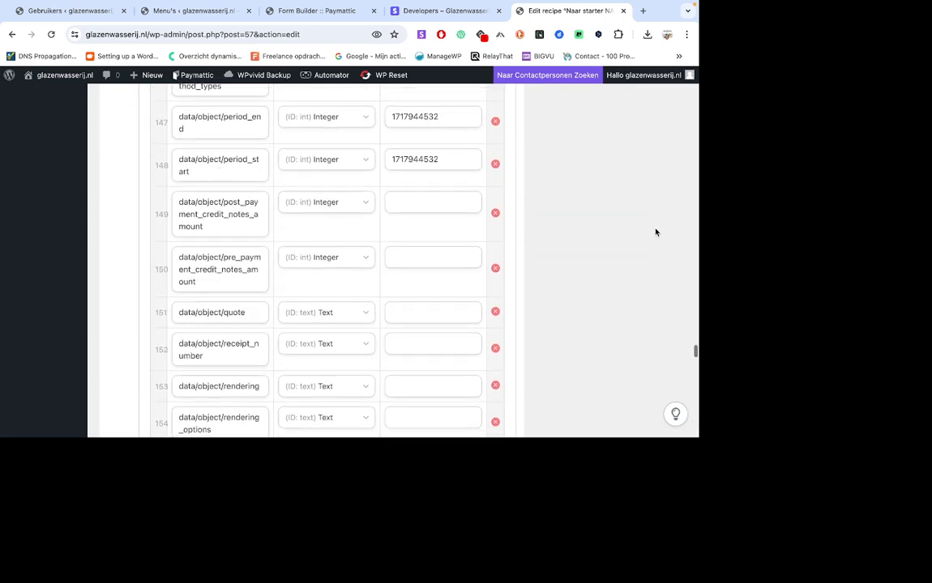
{"action": "scroll", "coordinate": [655, 233], "scroll_direction": "up", "scroll_amount": 20}
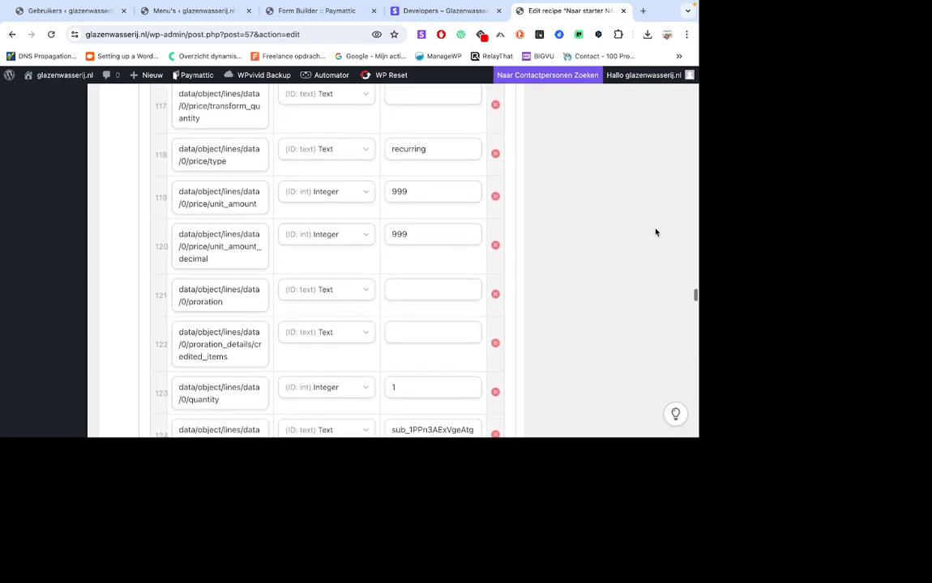
{"action": "scroll", "coordinate": [656, 232], "scroll_direction": "up", "scroll_amount": 20}
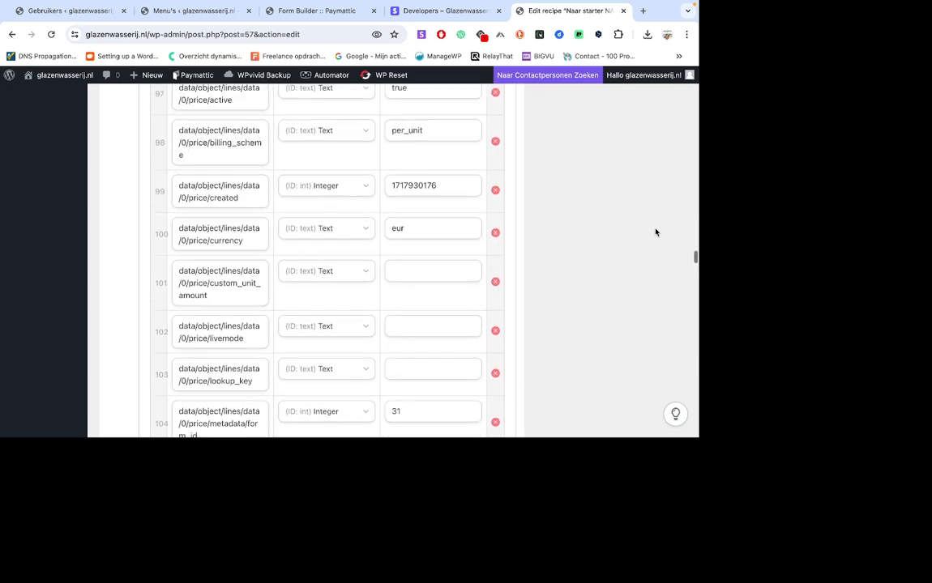
{"action": "scroll", "coordinate": [656, 232], "scroll_direction": "up", "scroll_amount": 20}
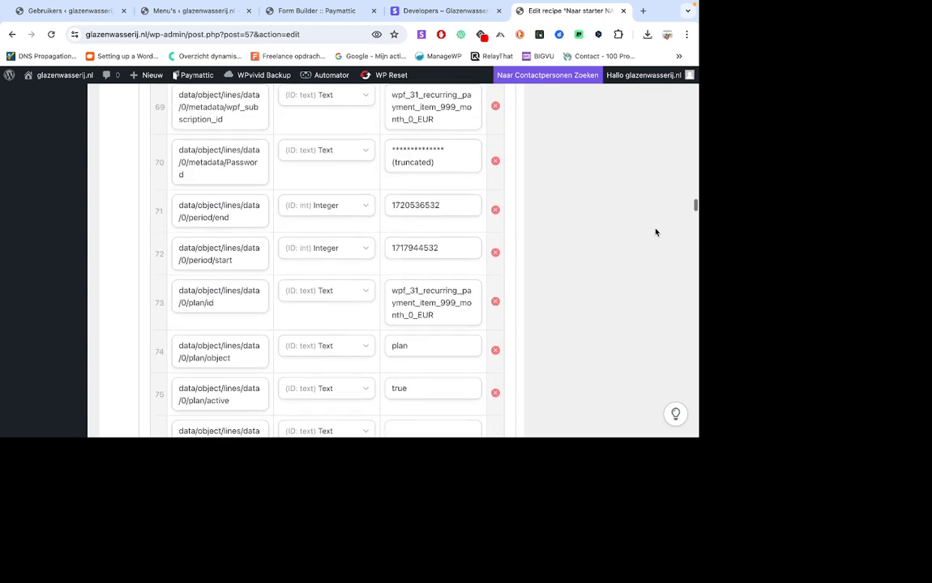
{"action": "scroll", "coordinate": [655, 233], "scroll_direction": "up", "scroll_amount": 20}
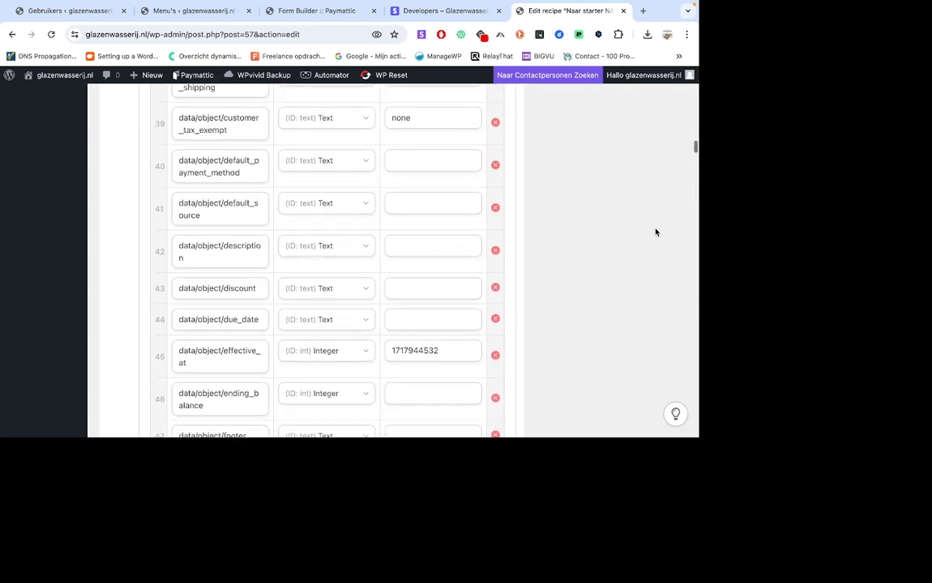
{"action": "scroll", "coordinate": [655, 232], "scroll_direction": "up", "scroll_amount": 20}
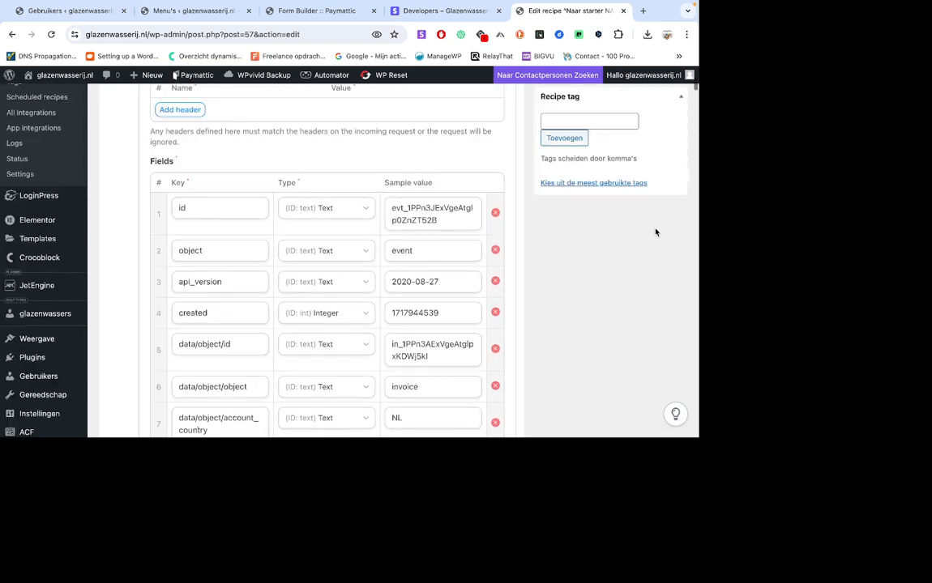
{"action": "scroll", "coordinate": [656, 233], "scroll_direction": "up", "scroll_amount": 5}
{"action": "scroll", "coordinate": [657, 229], "scroll_direction": "down", "scroll_amount": 2}
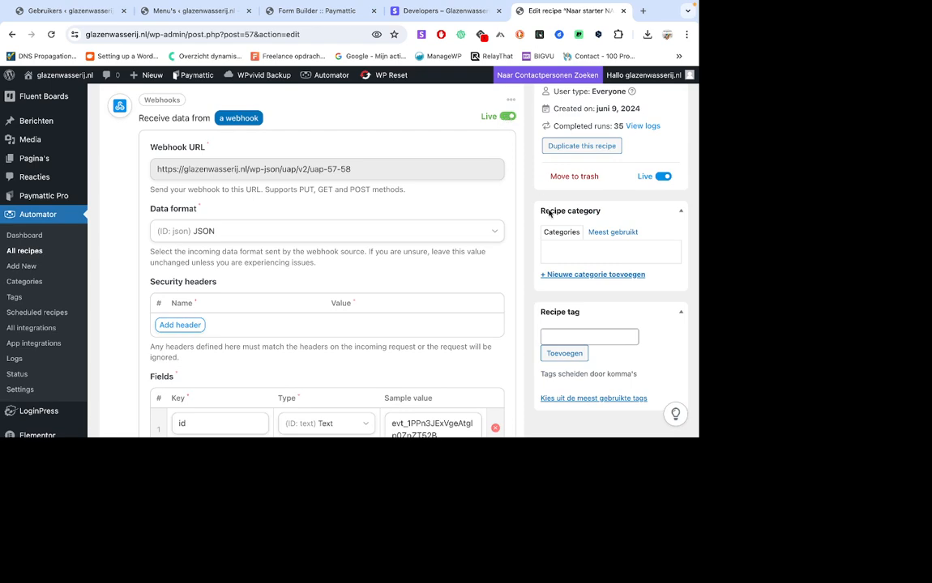
Set the webhook trigger of the "Naar starter NA BETALING!!" recipe to draft.
{"action": "scroll", "coordinate": [551, 212], "scroll_direction": "up", "scroll_amount": 1}
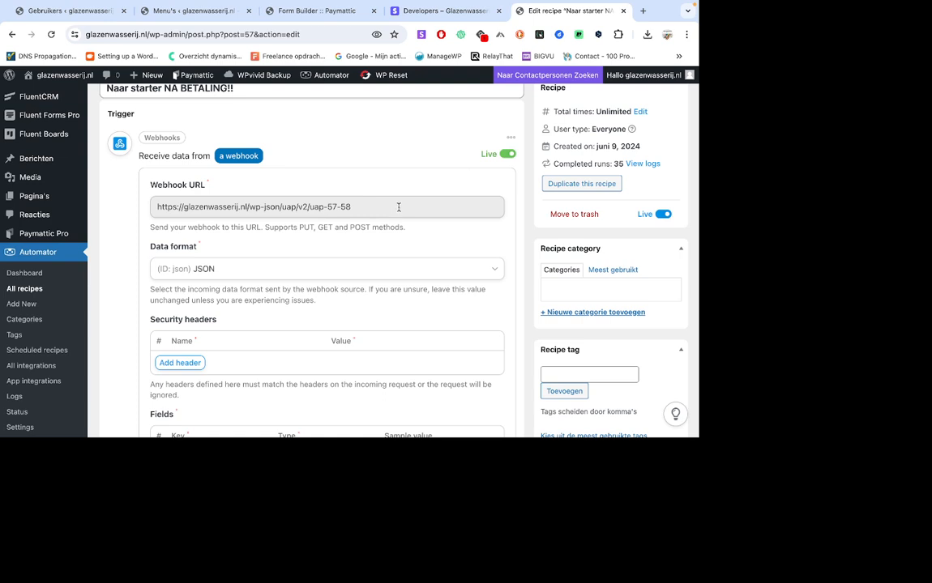
{"action": "left_click", "coordinate": [506, 154]}
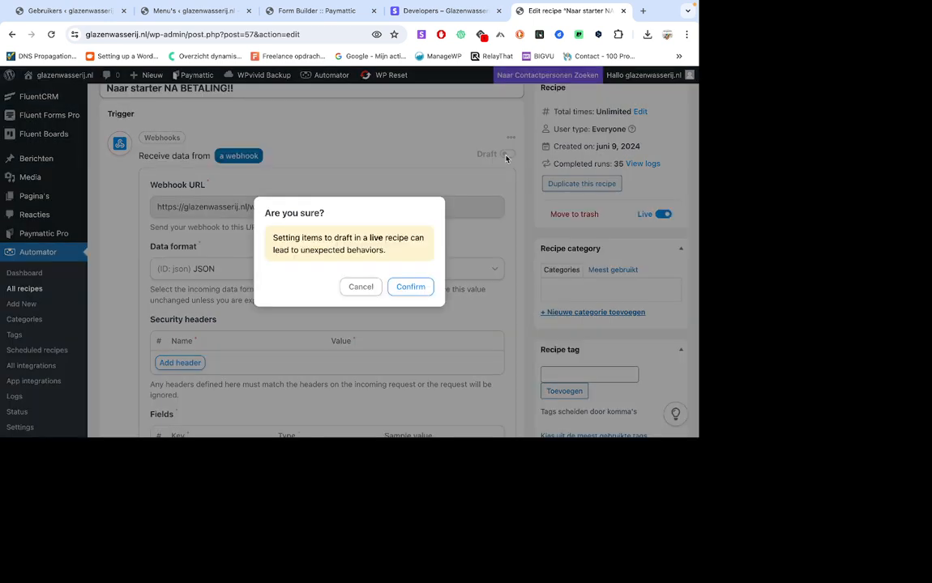
{"action": "left_click", "coordinate": [412, 287]}
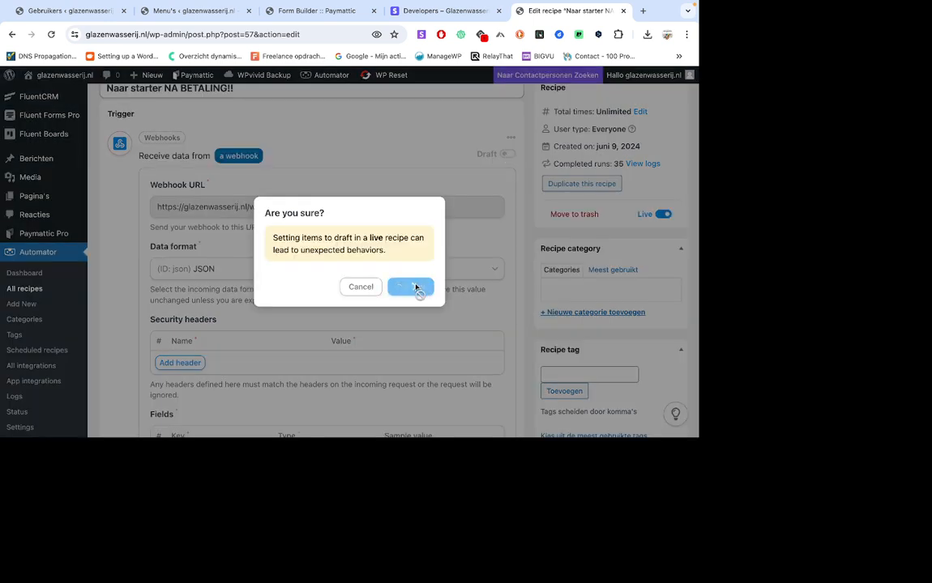
Switch to Stripe, resend the 17:24:53 customer.subscription.deleted event to the uap-44-45 webhook, and examine its response and request data.
{"action": "left_click", "coordinate": [410, 13]}
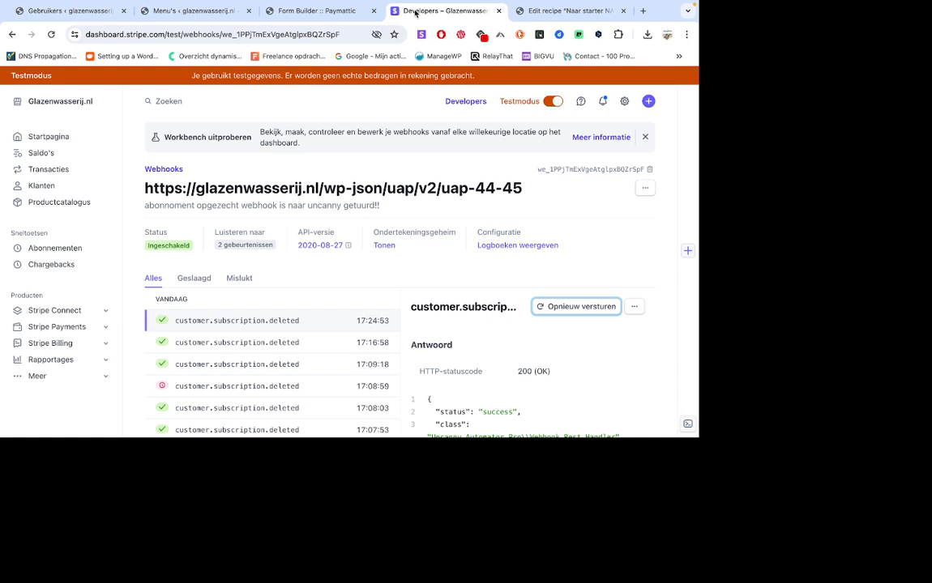
{"action": "left_click", "coordinate": [560, 311]}
{"action": "scroll", "coordinate": [284, 334], "scroll_direction": "down", "scroll_amount": 1}
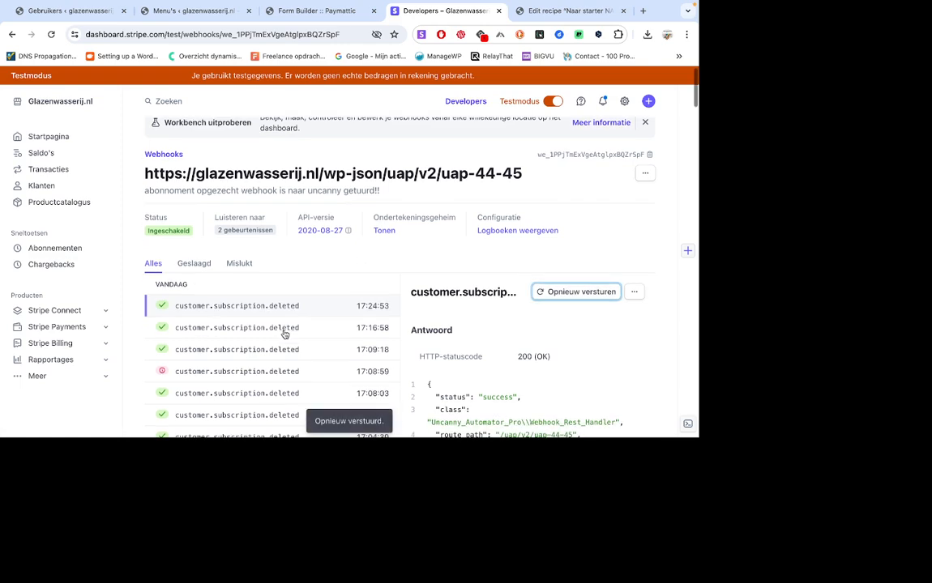
{"action": "scroll", "coordinate": [468, 342], "scroll_direction": "down", "scroll_amount": 3}
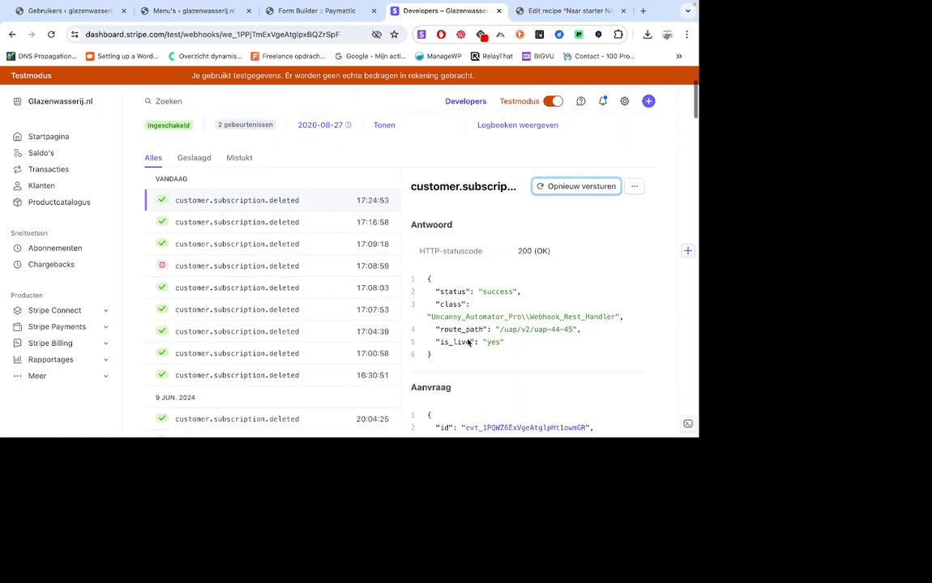
{"action": "scroll", "coordinate": [469, 341], "scroll_direction": "down", "scroll_amount": 3}
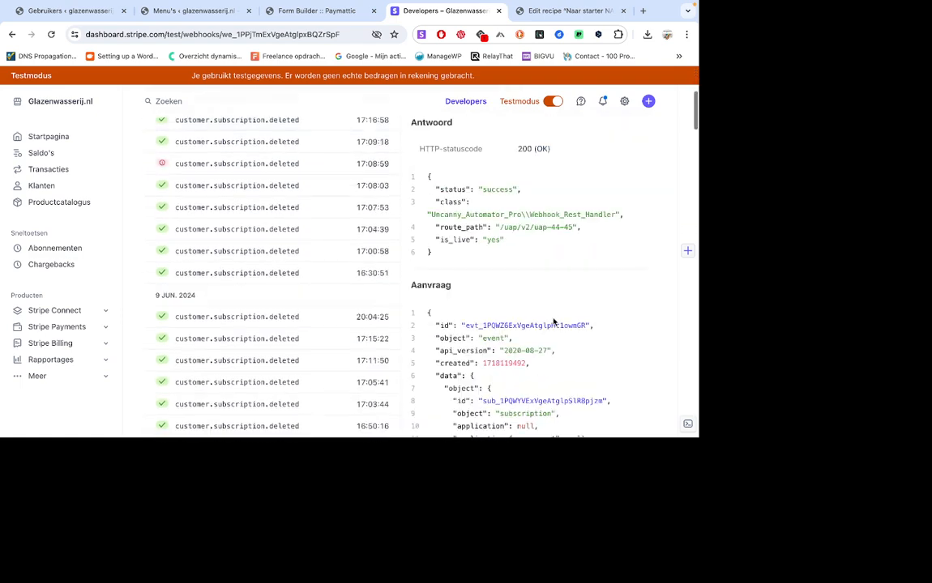
{"action": "scroll", "coordinate": [554, 322], "scroll_direction": "down", "scroll_amount": 14}
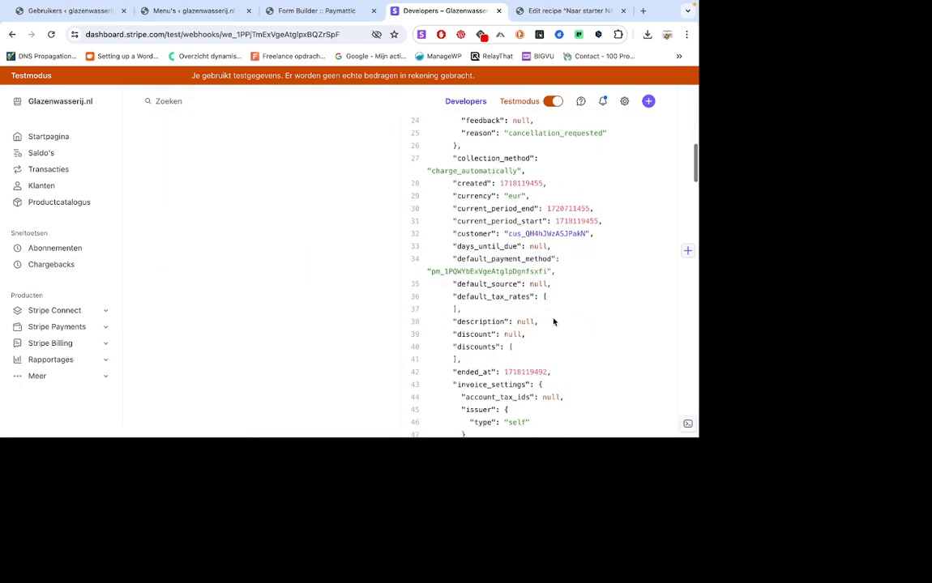
{"action": "scroll", "coordinate": [554, 322], "scroll_direction": "down", "scroll_amount": 10}
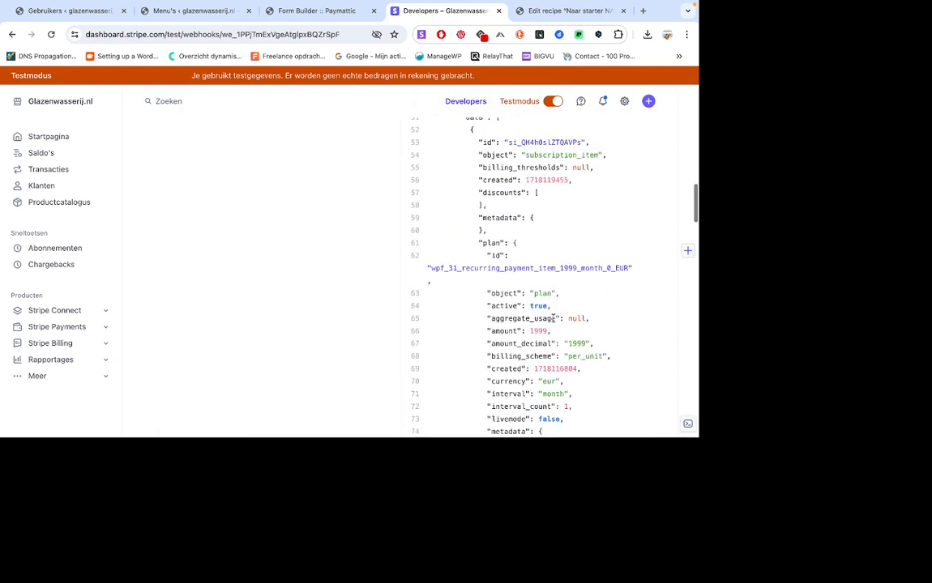
{"action": "scroll", "coordinate": [555, 319], "scroll_direction": "down", "scroll_amount": 2}
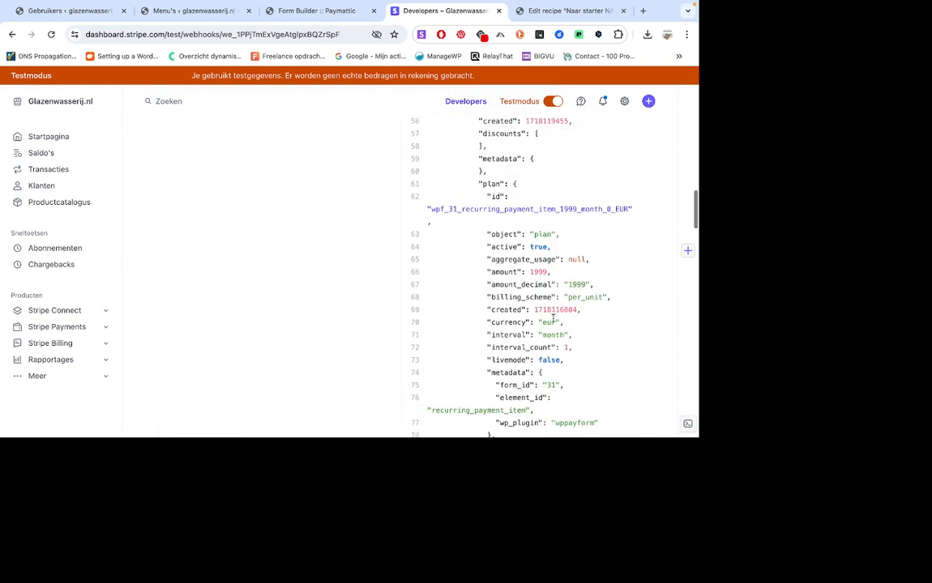
Check the Paymattic subscription form and the recipe's status against the Stripe webhook's endpoint details and event list.
{"action": "left_click", "coordinate": [303, 13]}
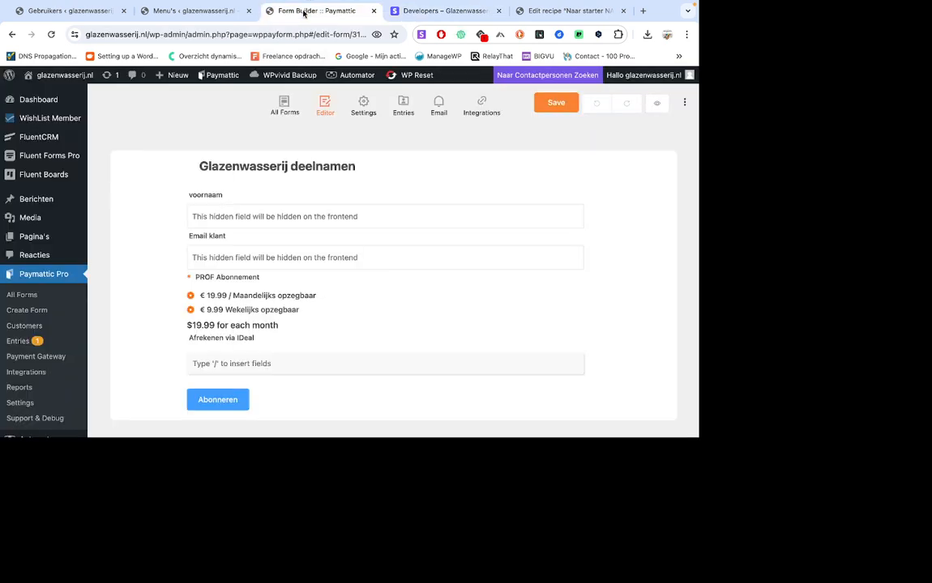
{"action": "left_click", "coordinate": [554, 11]}
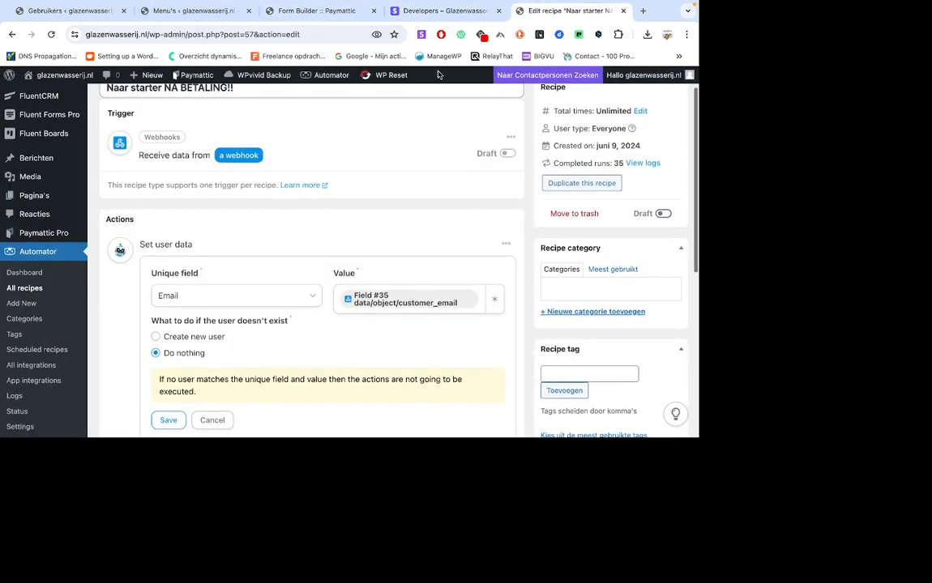
{"action": "left_click", "coordinate": [432, 14]}
{"action": "scroll", "coordinate": [329, 264], "scroll_direction": "up", "scroll_amount": 10}
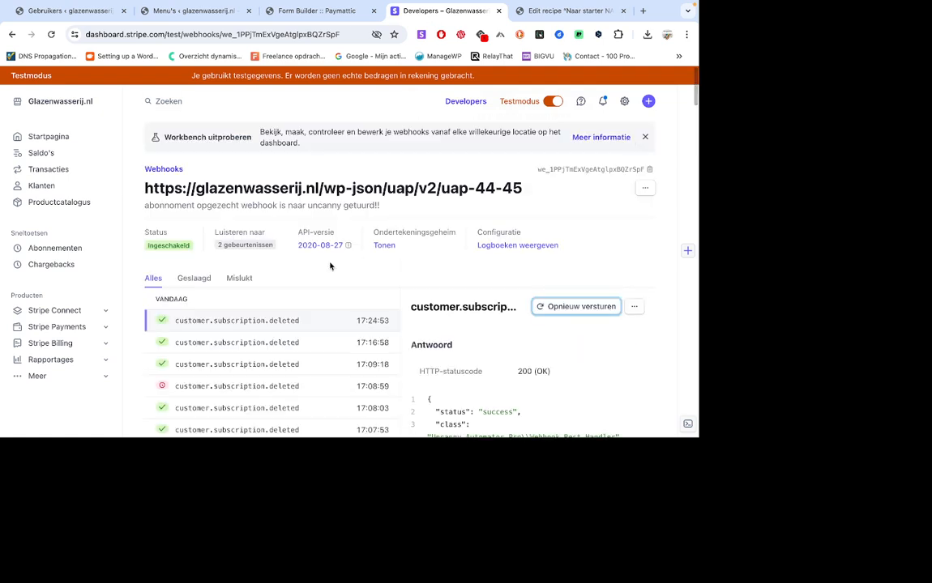
Check the Stripe webhook and Paymattic form, then return to the "Naar starter NA BETALING!!" recipe and discard its open user data settings.
{"action": "mouse_move", "coordinate": [245, 241]}
{"action": "left_click", "coordinate": [324, 12]}
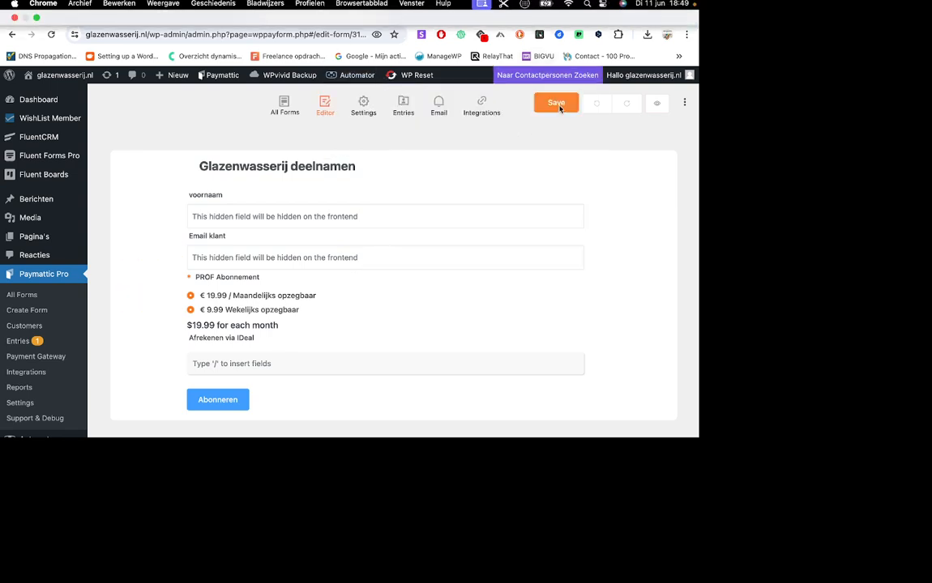
{"action": "left_click", "coordinate": [572, 11]}
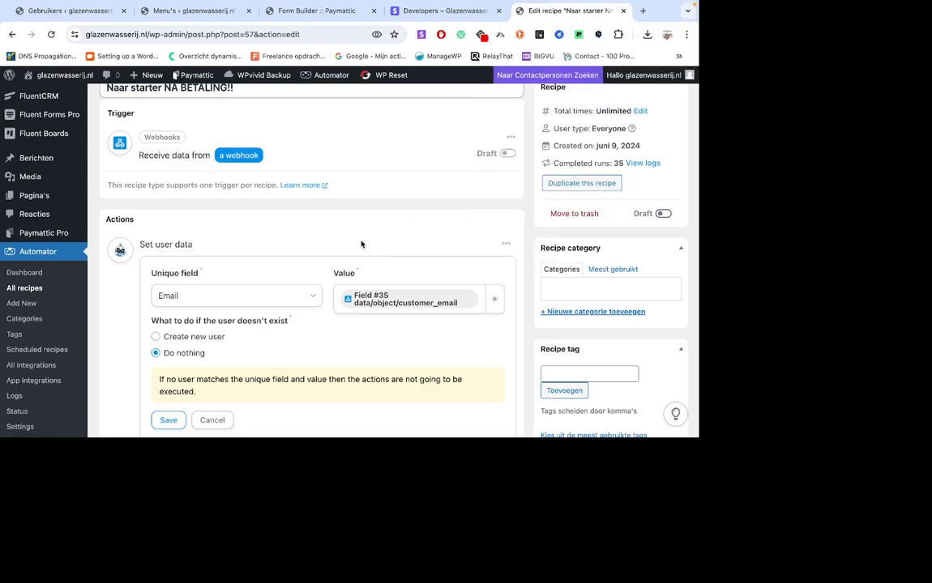
{"action": "scroll", "coordinate": [361, 244], "scroll_direction": "down", "scroll_amount": 2}
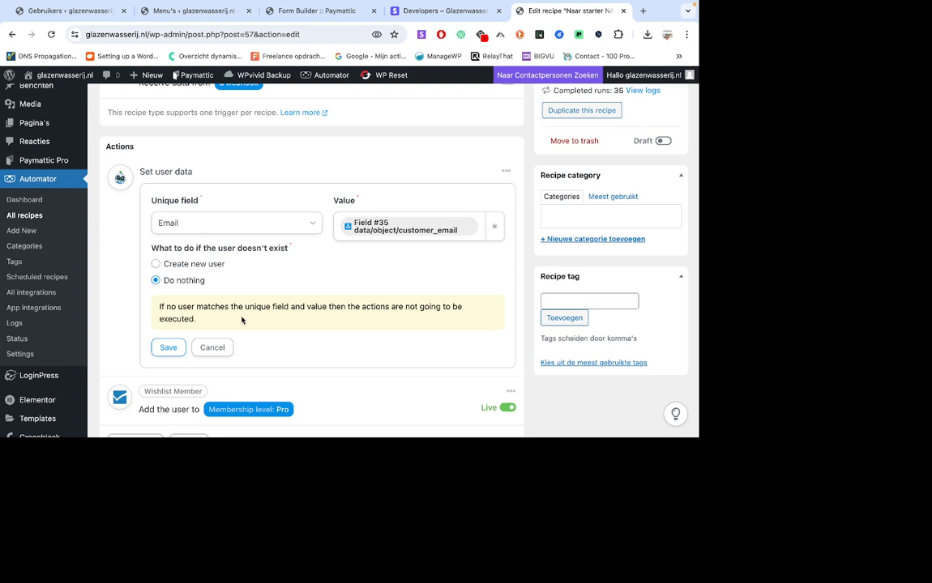
{"action": "left_click", "coordinate": [212, 348]}
{"action": "scroll", "coordinate": [389, 276], "scroll_direction": "up", "scroll_amount": 2}
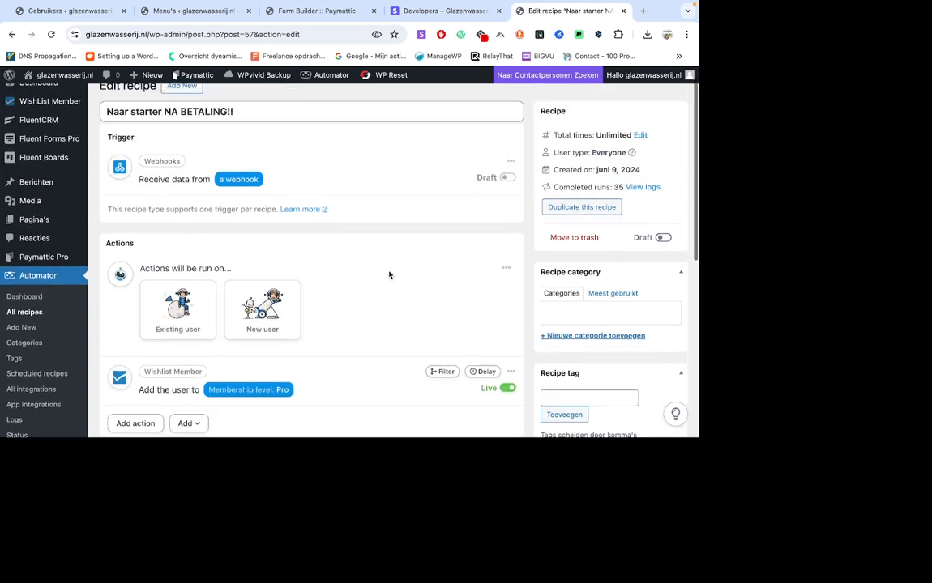
Open the "Deleted" recipe for editing and compare its webhook trigger with the endpoints and their listened-to events in Stripe.
{"action": "scroll", "coordinate": [389, 275], "scroll_direction": "up", "scroll_amount": 1}
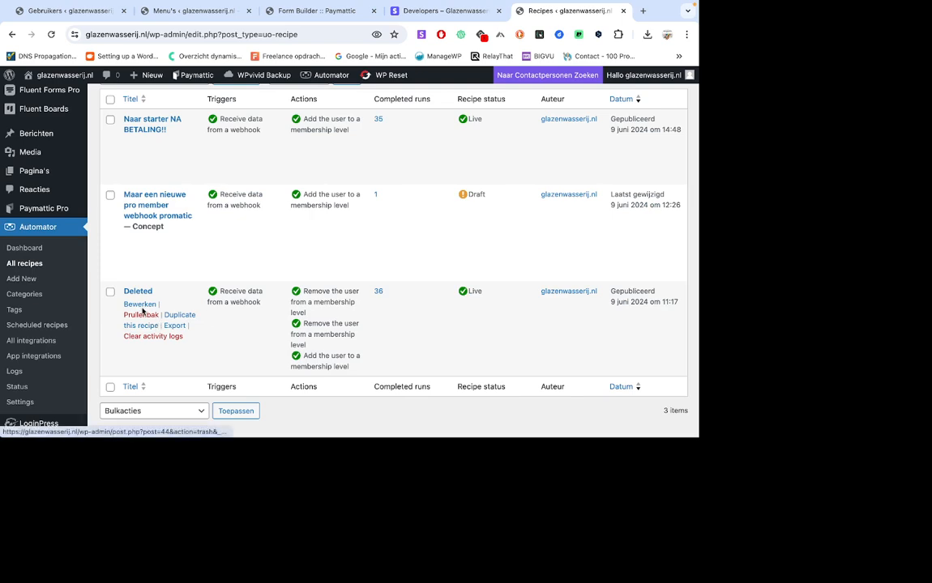
{"action": "left_click", "coordinate": [141, 305]}
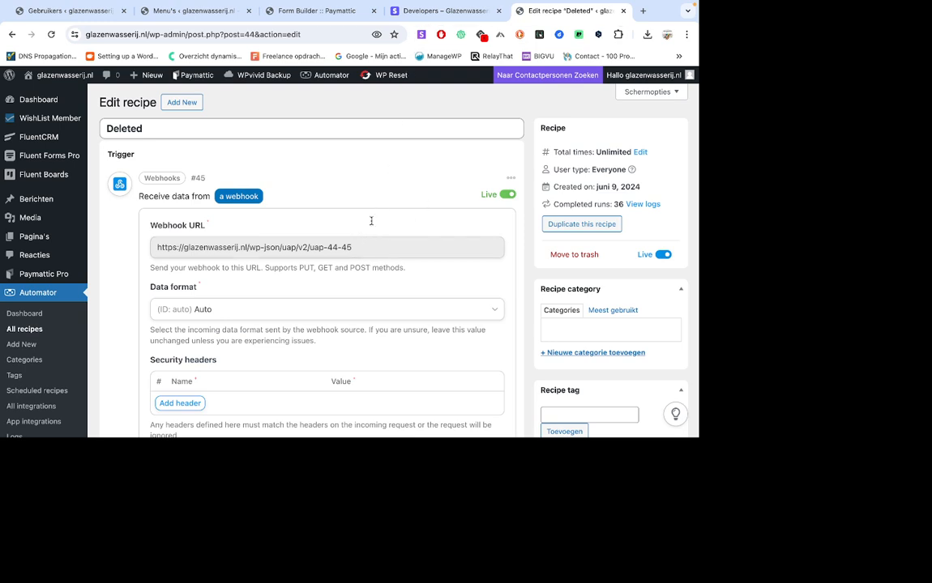
{"action": "left_click", "coordinate": [410, 11]}
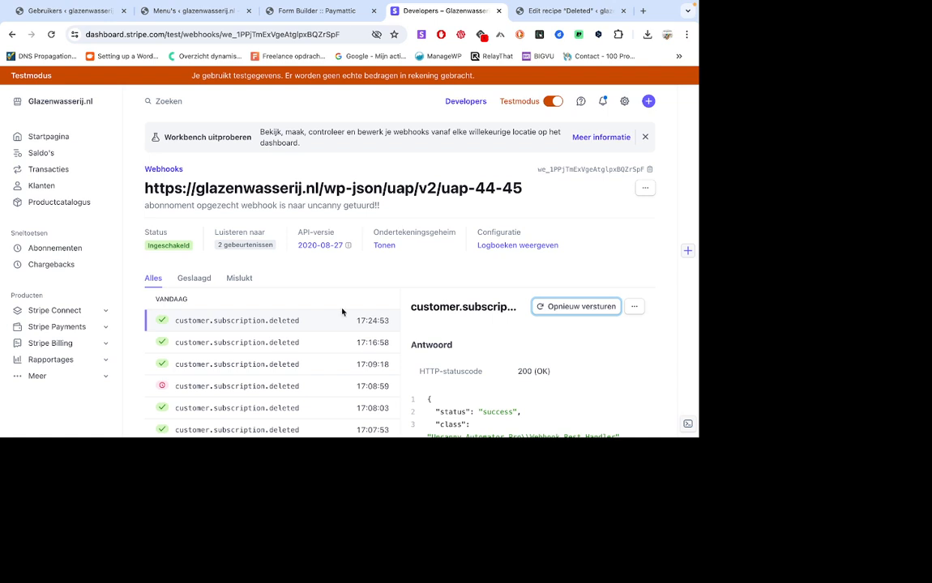
{"action": "scroll", "coordinate": [341, 312], "scroll_direction": "down", "scroll_amount": 1}
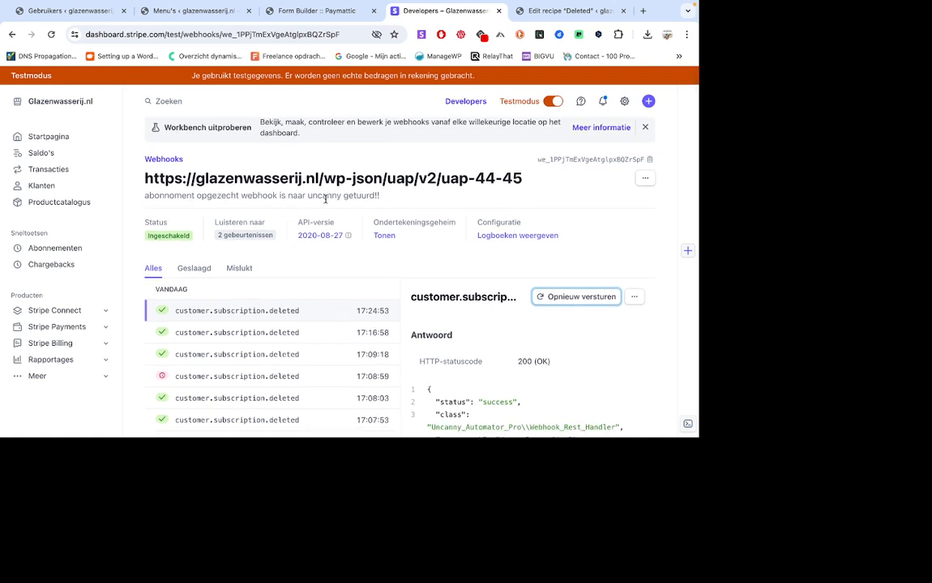
{"action": "mouse_move", "coordinate": [253, 243]}
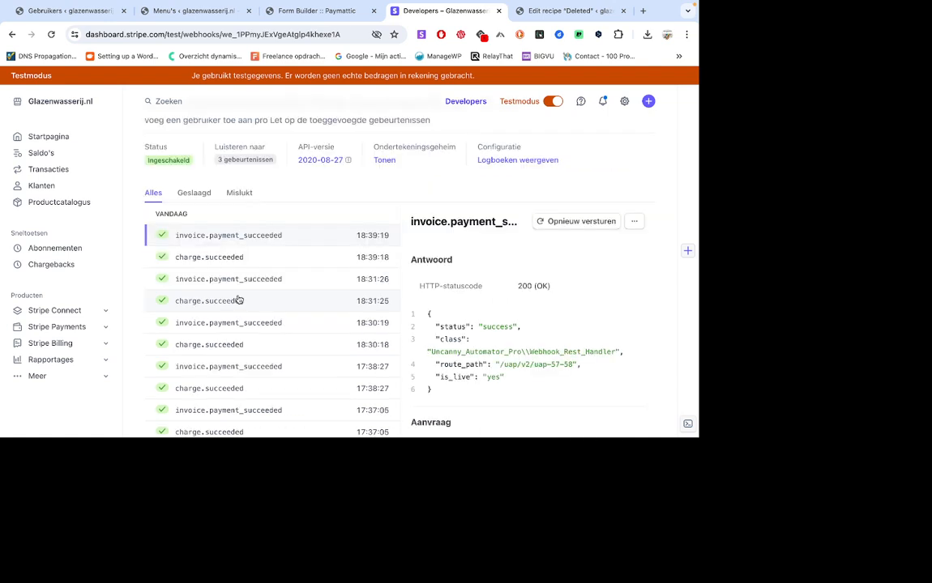
{"action": "mouse_move", "coordinate": [249, 160]}
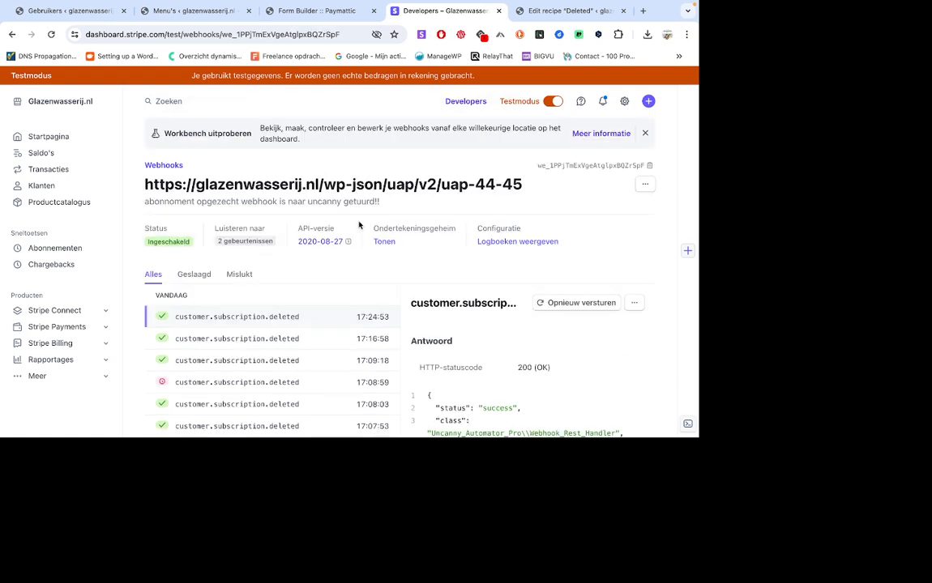
{"action": "left_click", "coordinate": [318, 11]}
{"action": "left_click", "coordinate": [537, 11]}
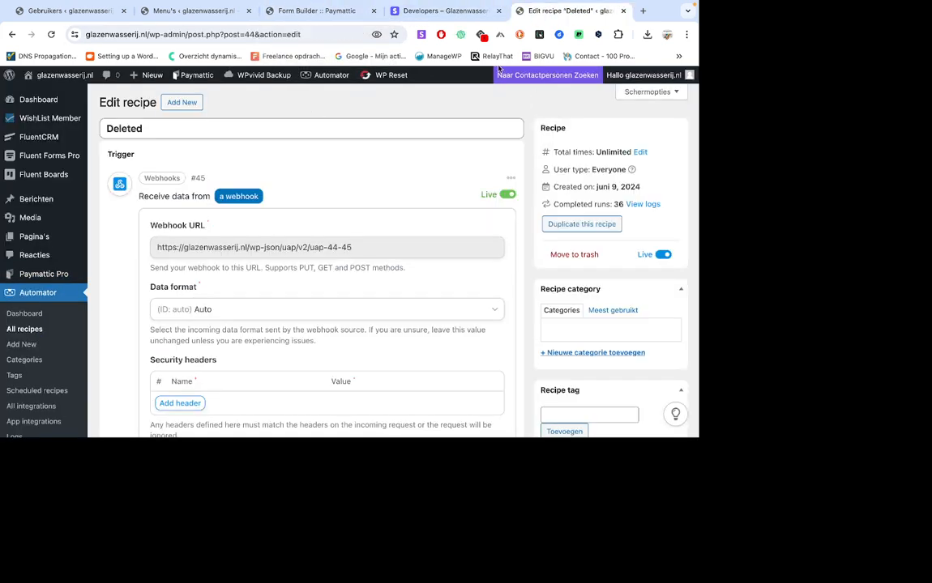
Review the full field list of the "Deleted" recipe's webhook trigger and close the trigger settings without saving.
{"action": "scroll", "coordinate": [377, 181], "scroll_direction": "down", "scroll_amount": 5}
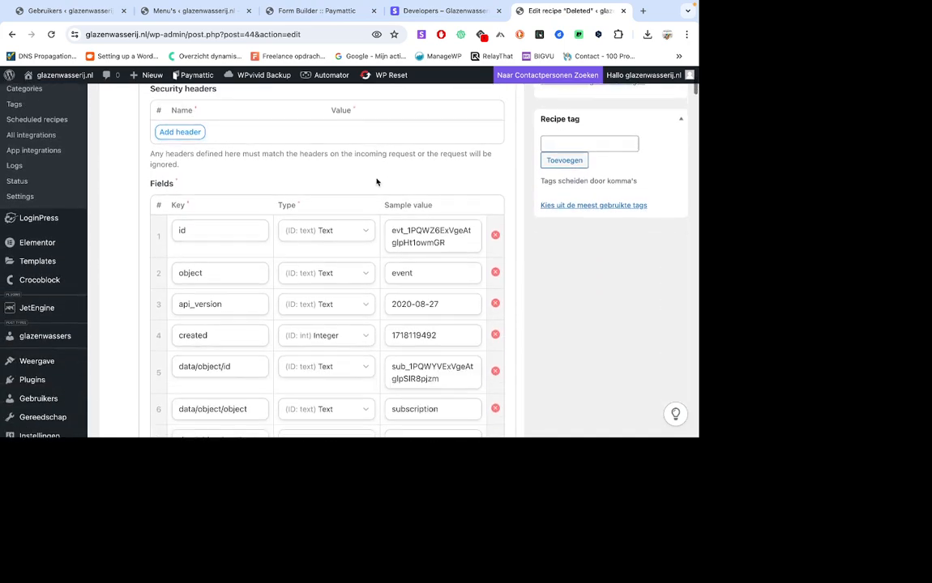
{"action": "scroll", "coordinate": [377, 181], "scroll_direction": "down", "scroll_amount": 10}
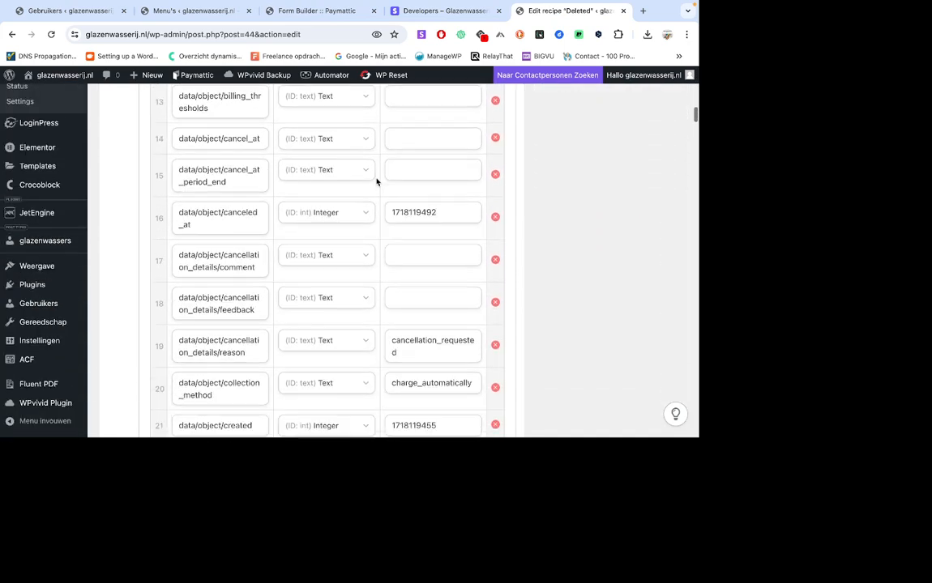
{"action": "scroll", "coordinate": [377, 181], "scroll_direction": "down", "scroll_amount": 10}
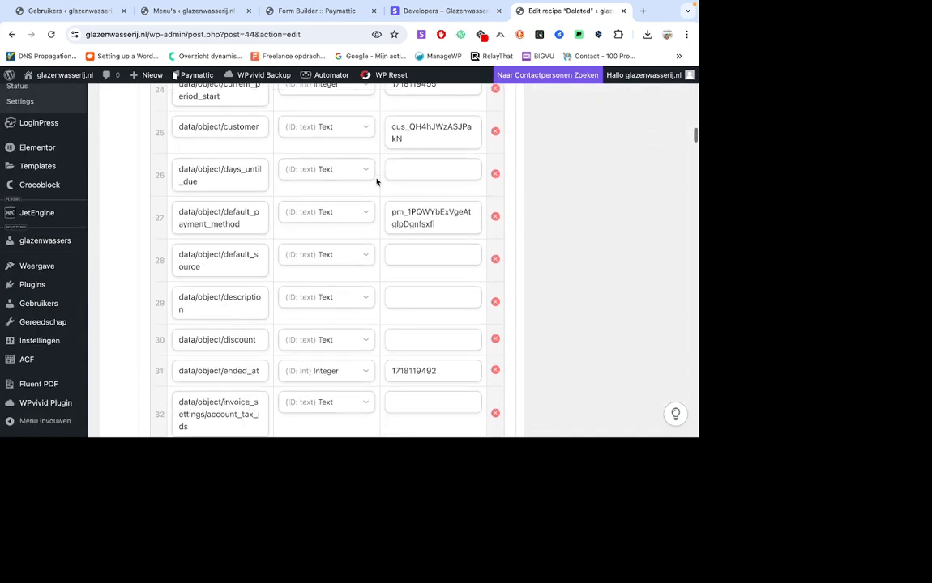
{"action": "scroll", "coordinate": [377, 182], "scroll_direction": "down", "scroll_amount": 15}
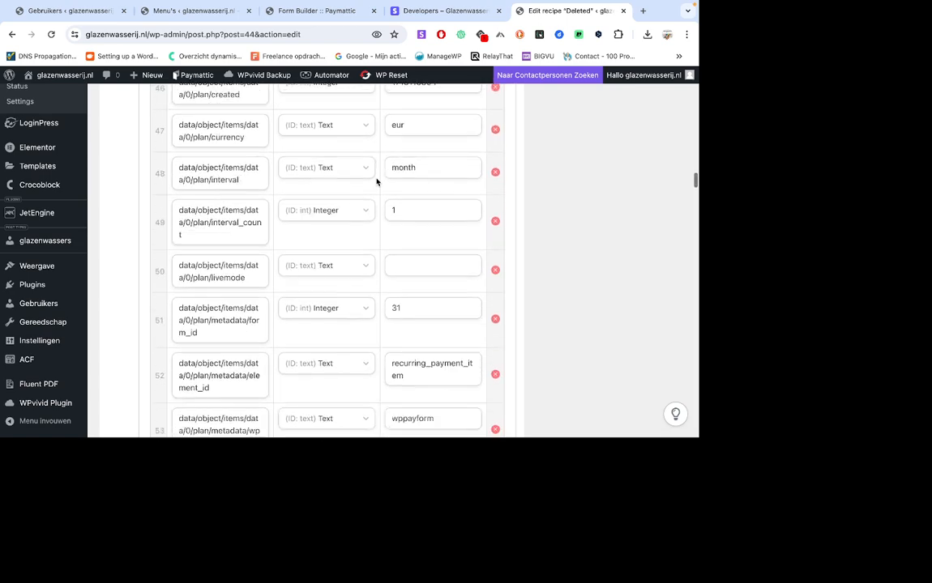
{"action": "scroll", "coordinate": [377, 181], "scroll_direction": "down", "scroll_amount": 15}
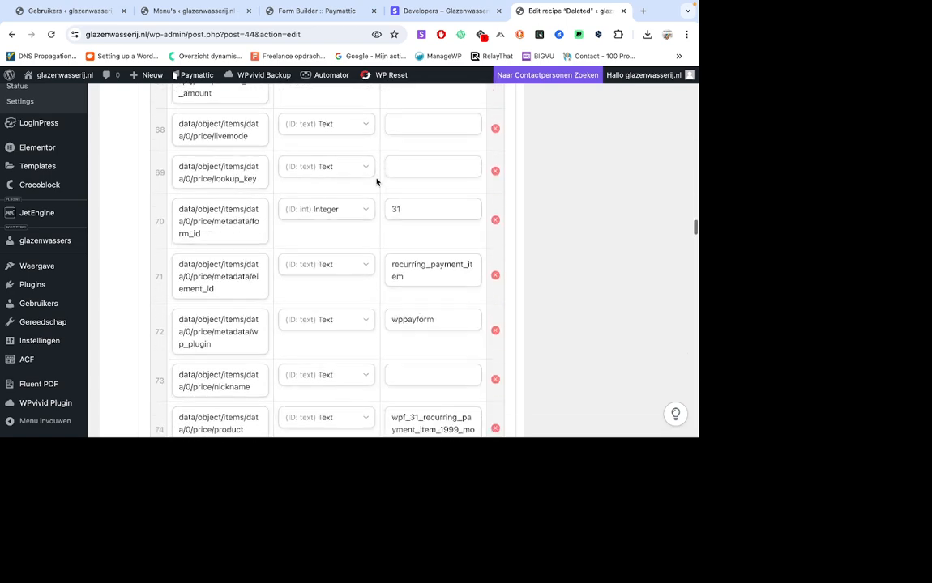
{"action": "scroll", "coordinate": [376, 181], "scroll_direction": "down", "scroll_amount": 20}
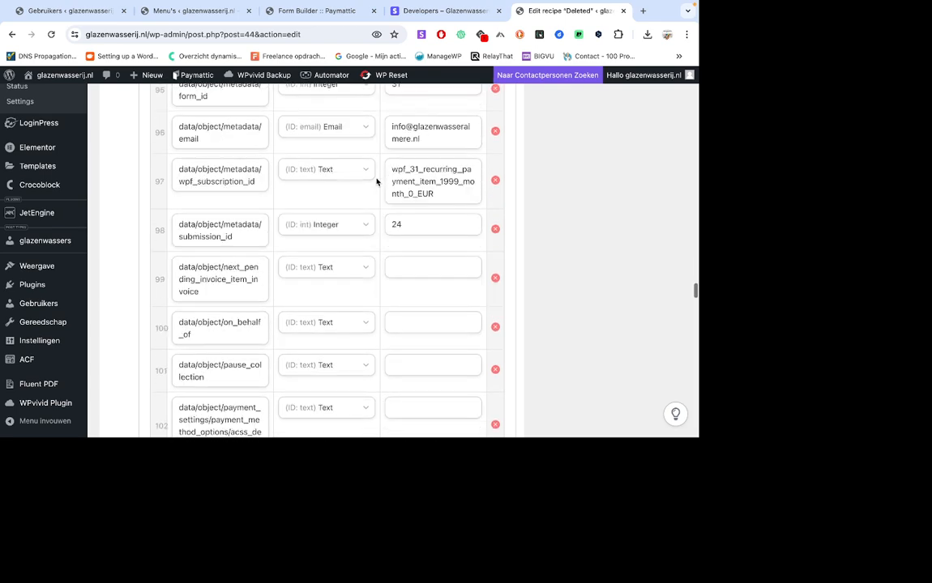
{"action": "scroll", "coordinate": [376, 181], "scroll_direction": "down", "scroll_amount": 20}
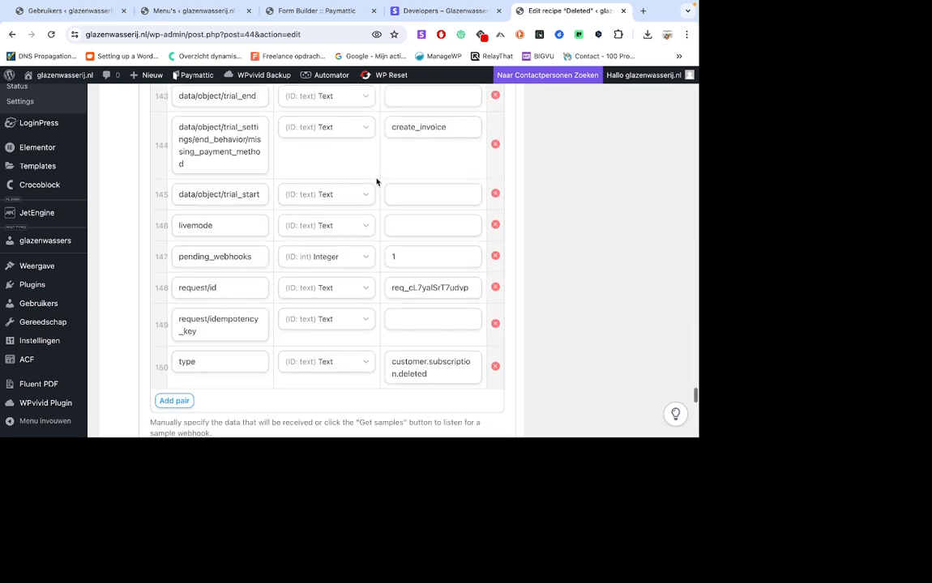
{"action": "scroll", "coordinate": [377, 181], "scroll_direction": "down", "scroll_amount": 5}
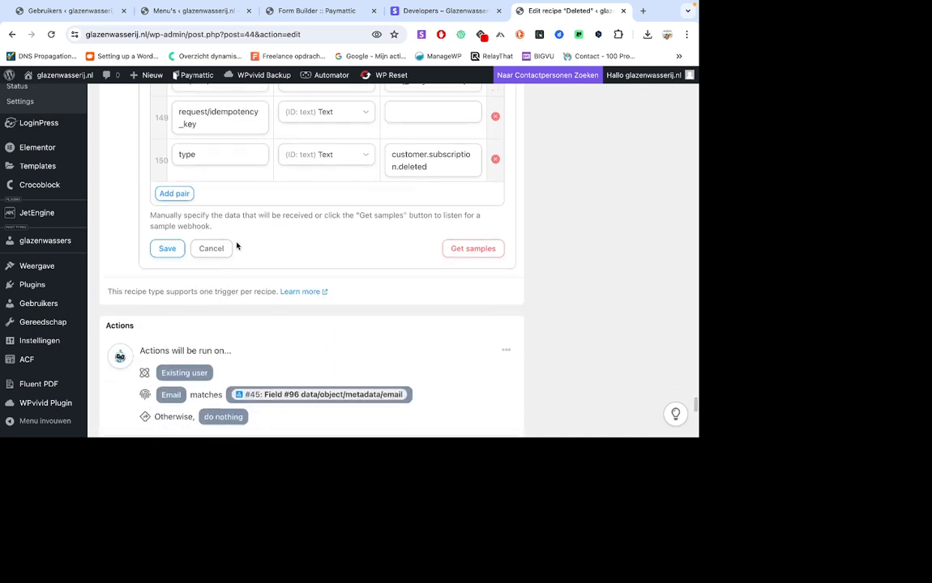
{"action": "left_click", "coordinate": [211, 248]}
Examine the recipe's actions and the "Run if" rule's token, criteria and value, closing the rule each time without saving.
{"action": "scroll", "coordinate": [382, 287], "scroll_direction": "up", "scroll_amount": 5}
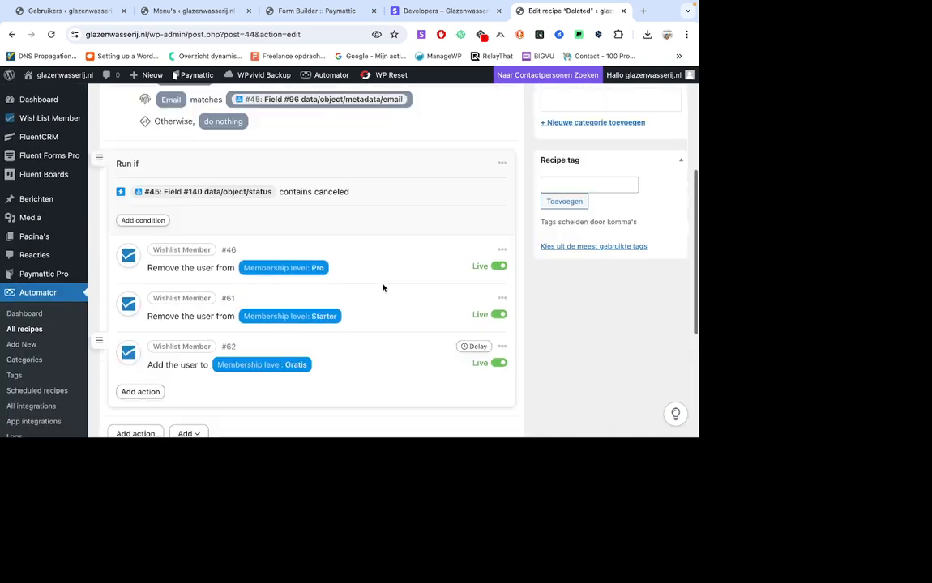
{"action": "scroll", "coordinate": [383, 287], "scroll_direction": "up", "scroll_amount": 5}
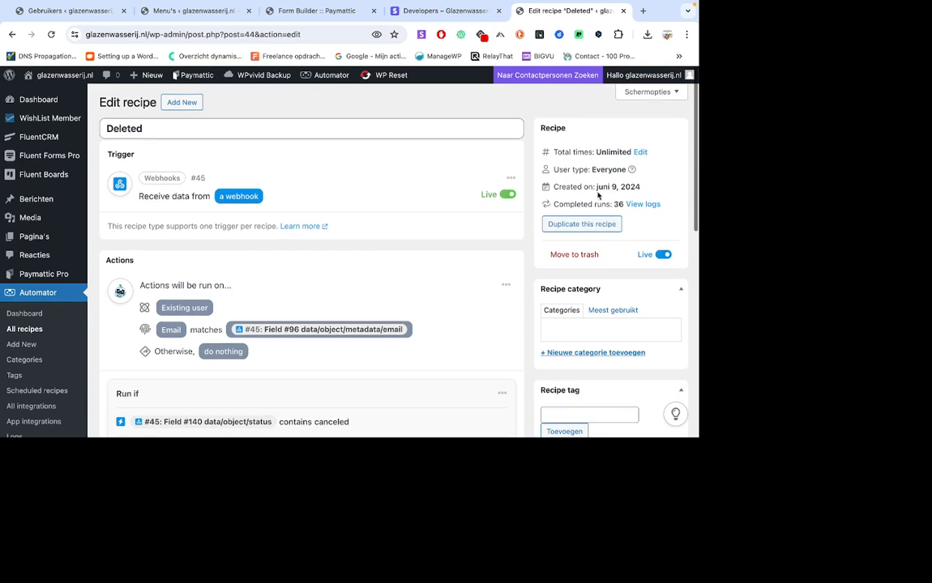
{"action": "scroll", "coordinate": [390, 308], "scroll_direction": "down", "scroll_amount": 3}
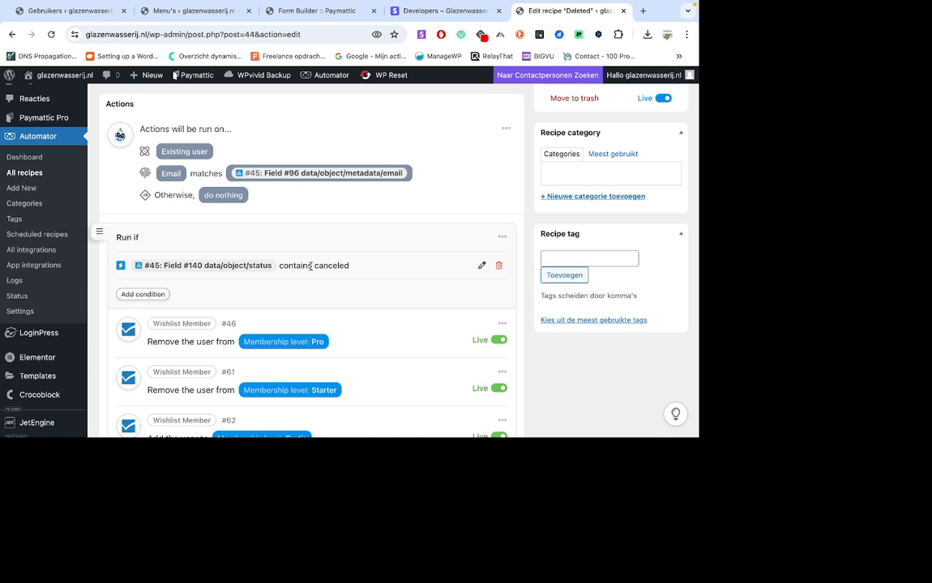
{"action": "left_click", "coordinate": [481, 266]}
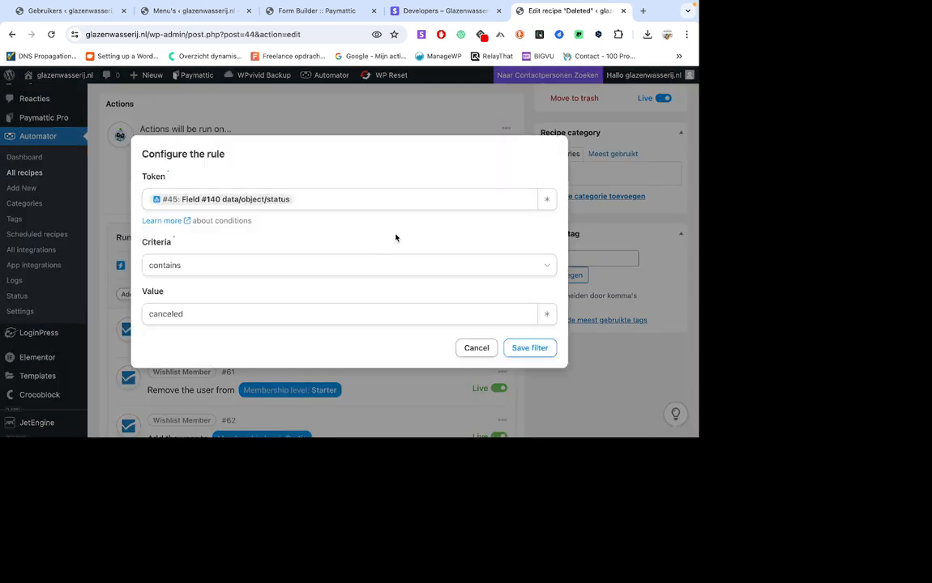
{"action": "left_click", "coordinate": [550, 205]}
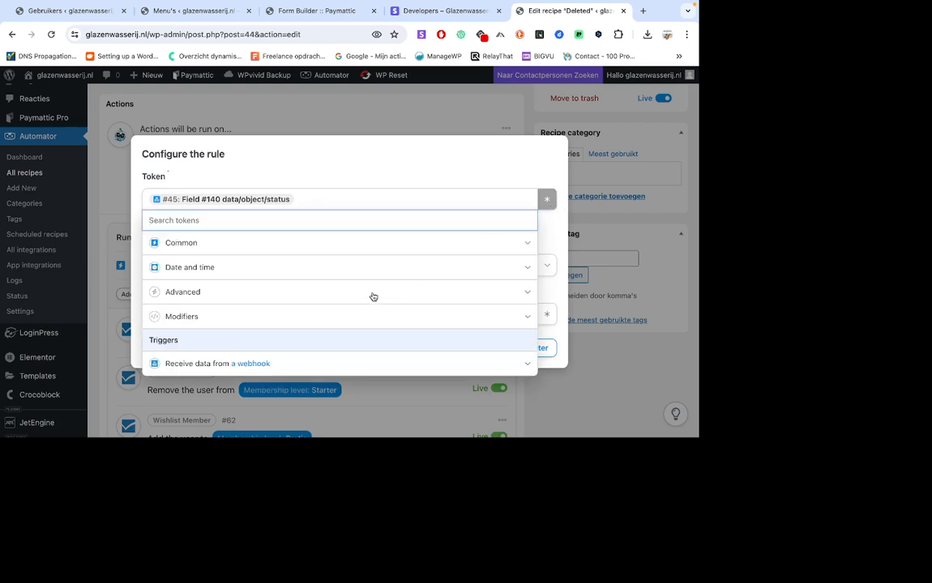
{"action": "left_click", "coordinate": [255, 365]}
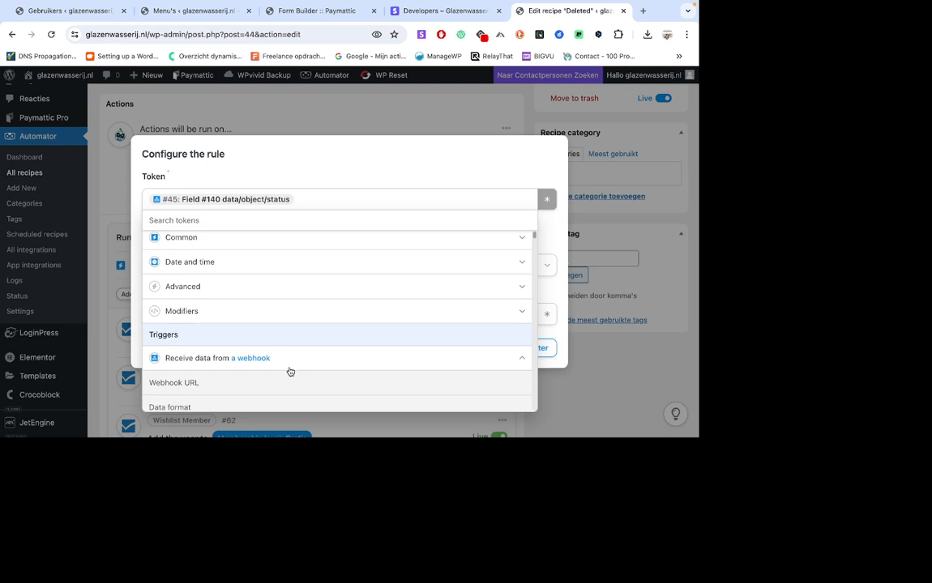
{"action": "left_click", "coordinate": [340, 171]}
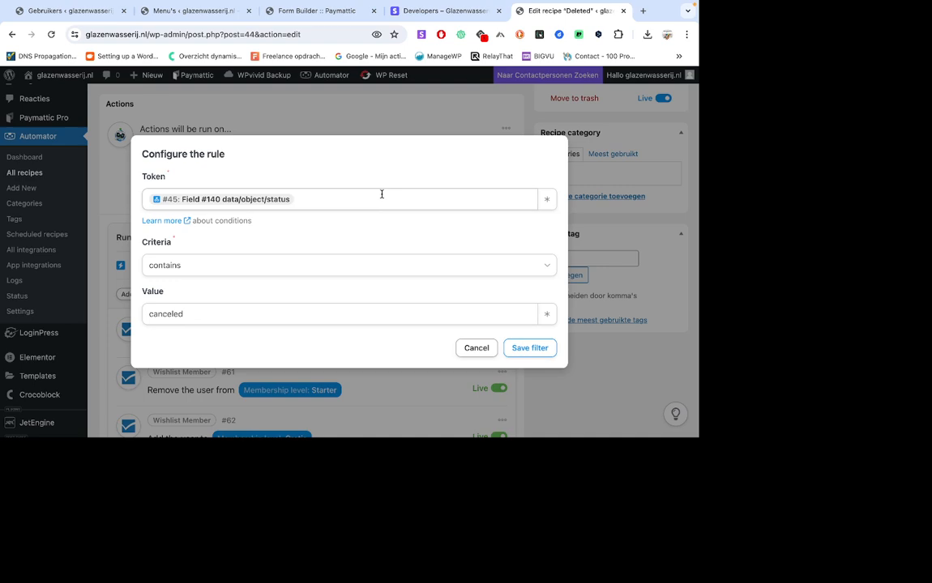
{"action": "left_click", "coordinate": [489, 354]}
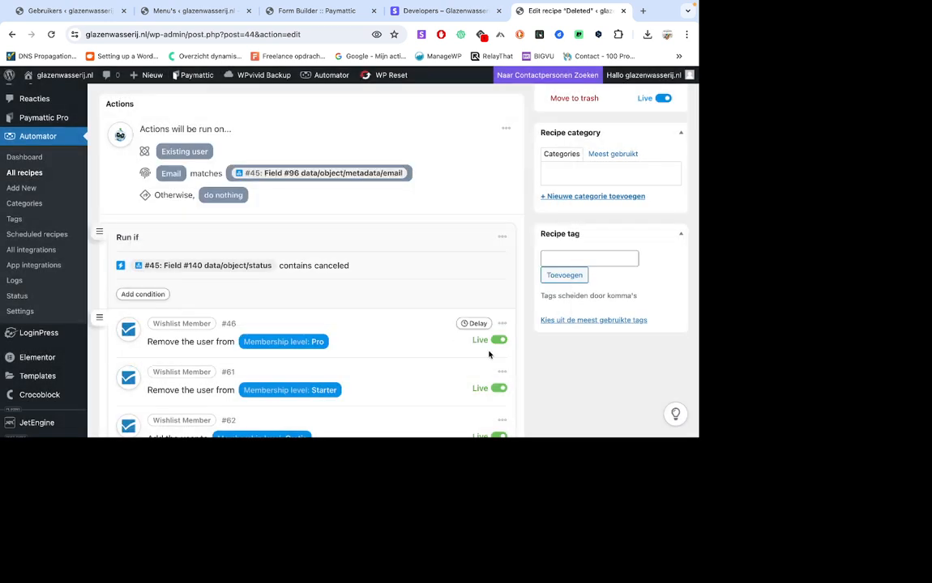
{"action": "mouse_move", "coordinate": [484, 266]}
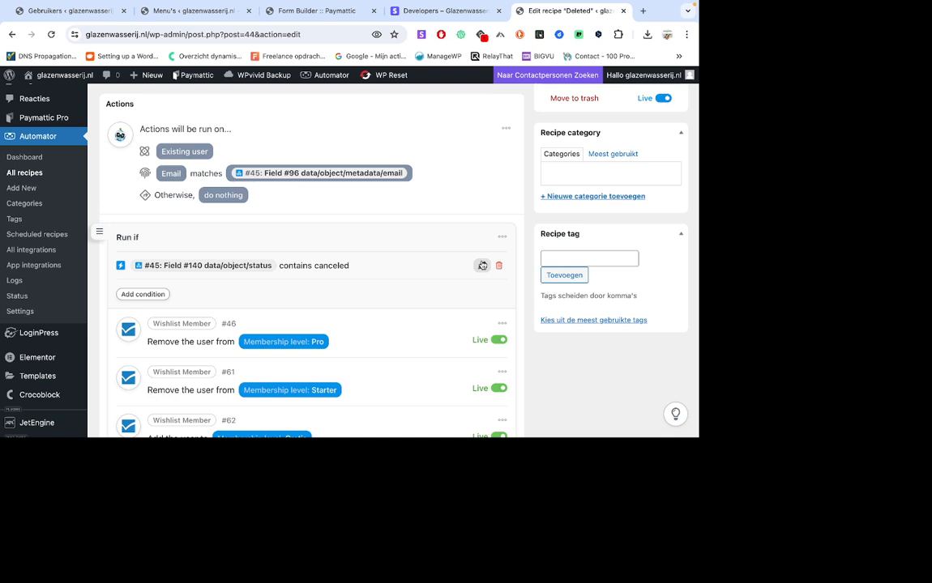
{"action": "left_click", "coordinate": [482, 265]}
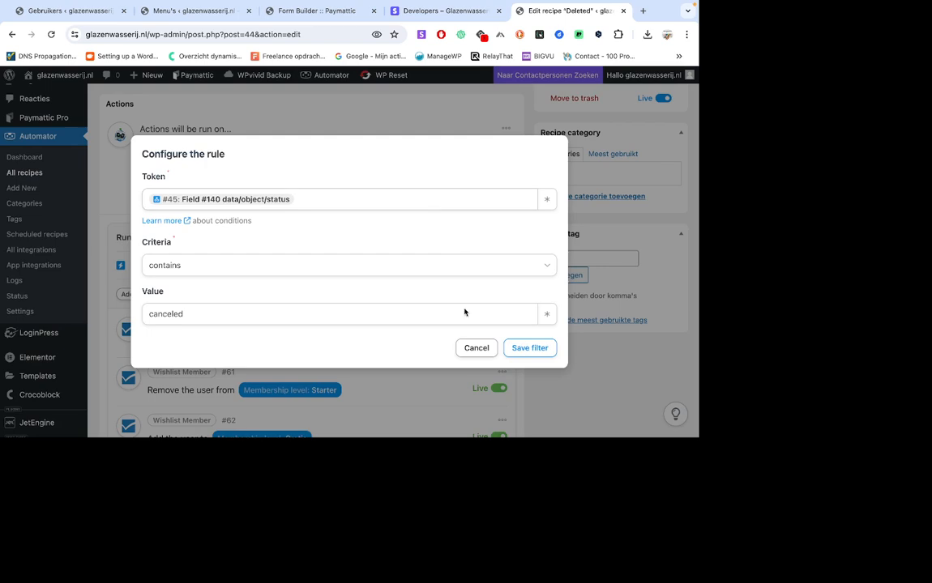
{"action": "left_click", "coordinate": [477, 347]}
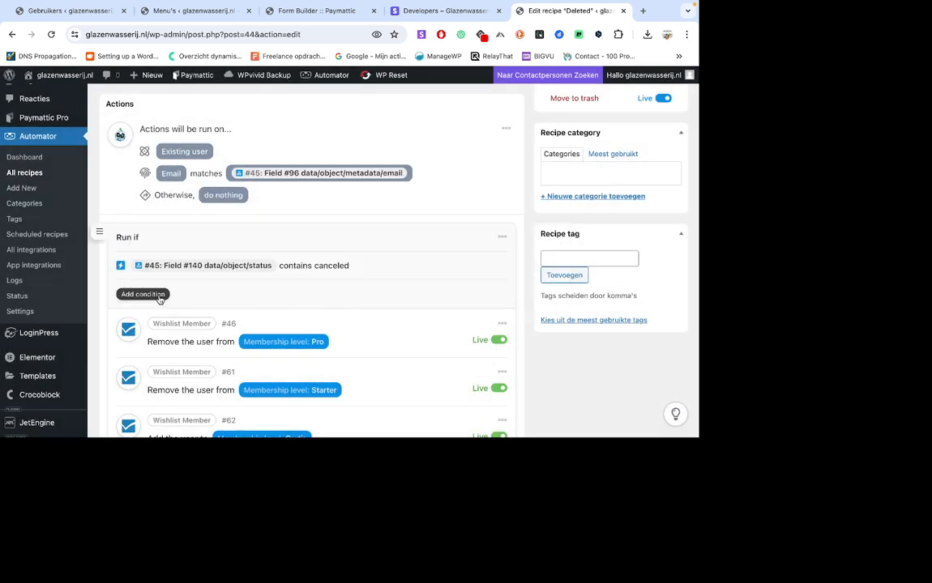
Start a new "A token meets a condition" rule in the "Run if" block with the webhook token Field #23 data/object/current_period_end.
{"action": "left_click", "coordinate": [143, 294]}
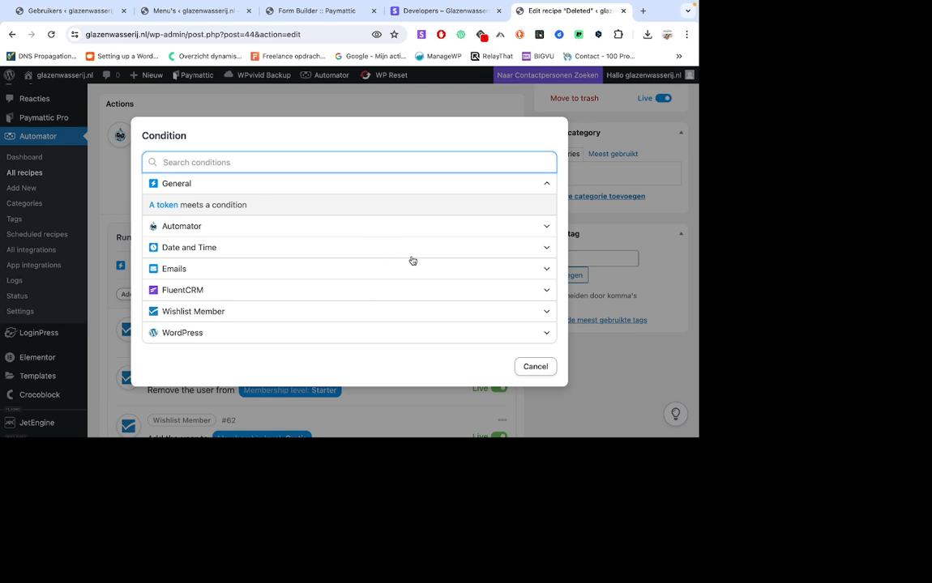
{"action": "left_click", "coordinate": [483, 206]}
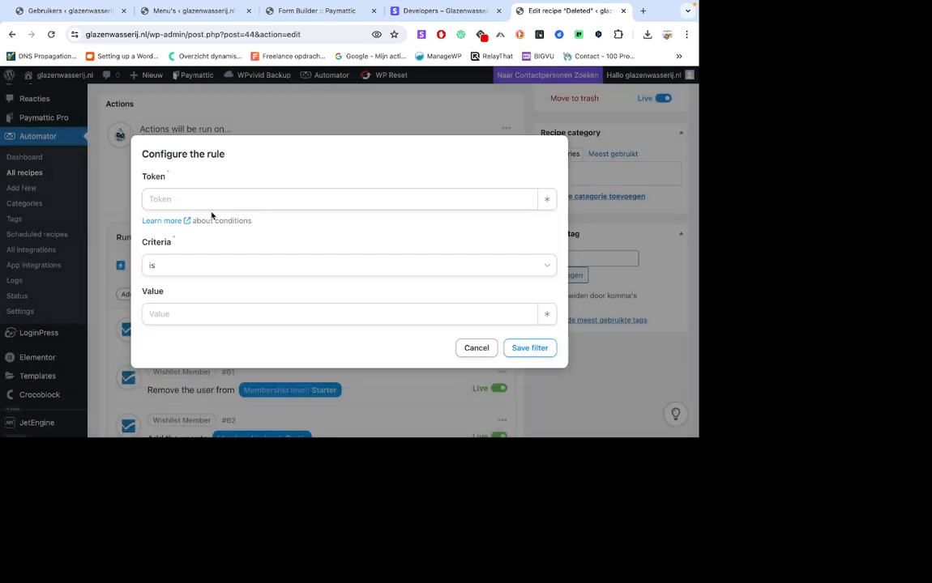
{"action": "left_click", "coordinate": [546, 199]}
{"action": "scroll", "coordinate": [324, 358], "scroll_direction": "down", "scroll_amount": 1}
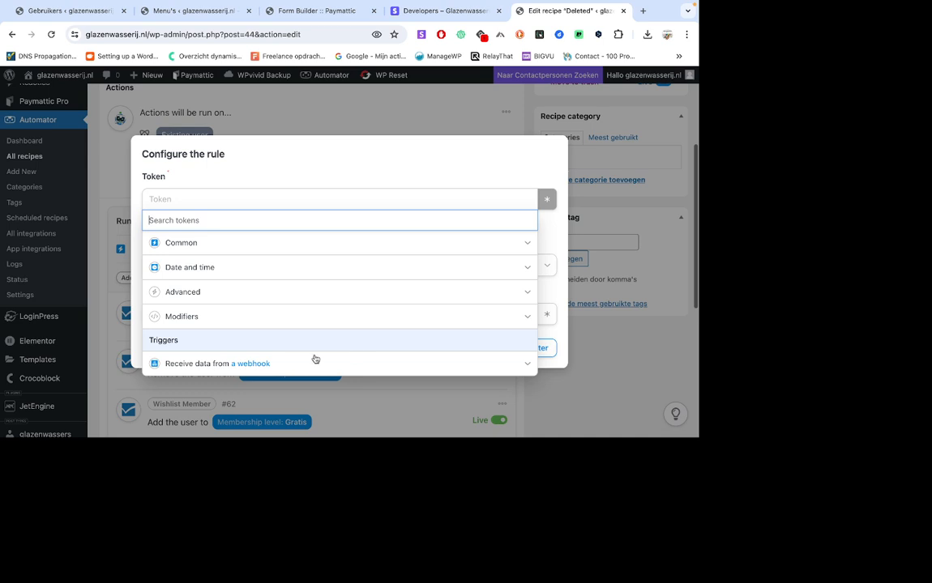
{"action": "left_click", "coordinate": [248, 364]}
{"action": "scroll", "coordinate": [347, 334], "scroll_direction": "down", "scroll_amount": 10}
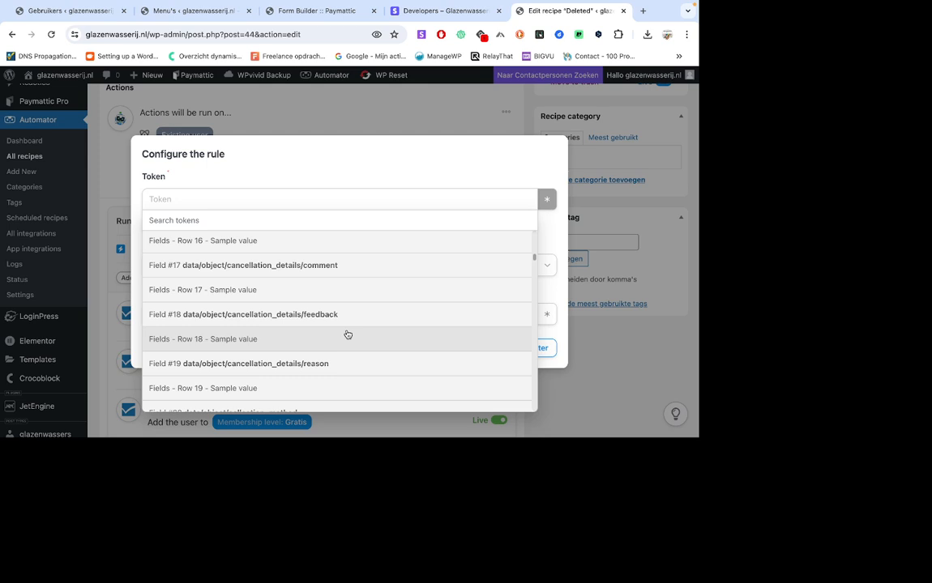
{"action": "scroll", "coordinate": [348, 335], "scroll_direction": "down", "scroll_amount": 3}
{"action": "left_click", "coordinate": [340, 287]}
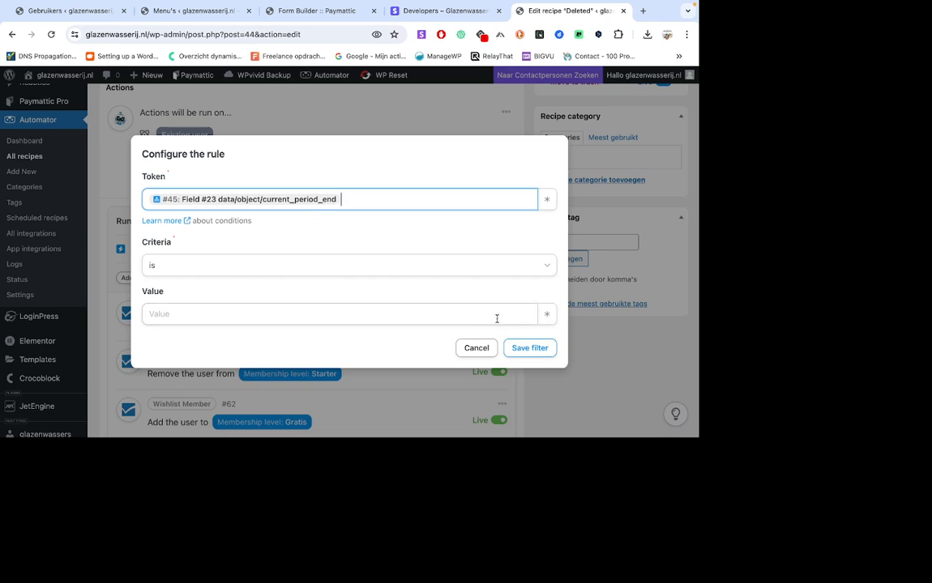
Examine the form_id metadata and the product ID in the webhook event's payload in Stripe.
{"action": "key", "text": "ctrl+shift+Tab"}
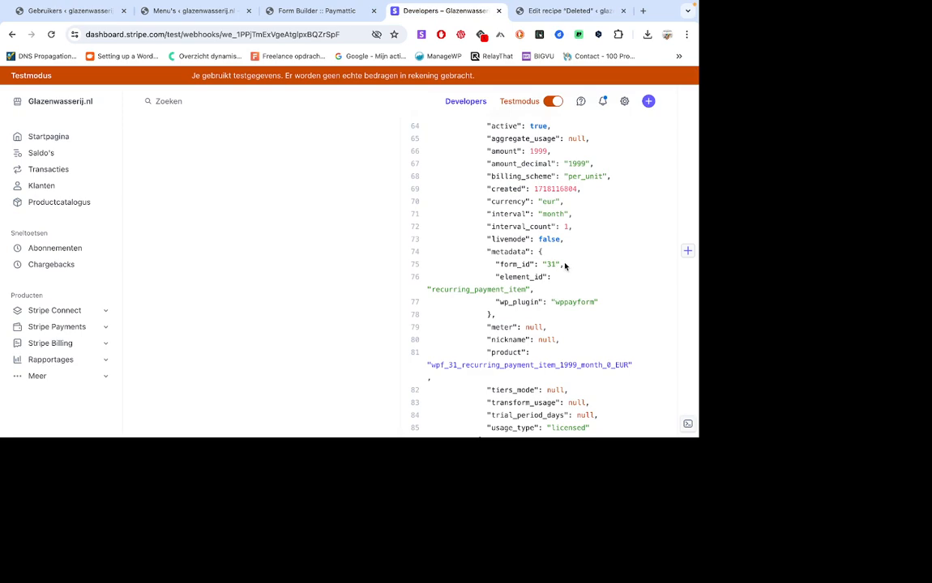
{"action": "left_click_drag", "start_coordinate": [565, 264], "coordinate": [491, 264]}
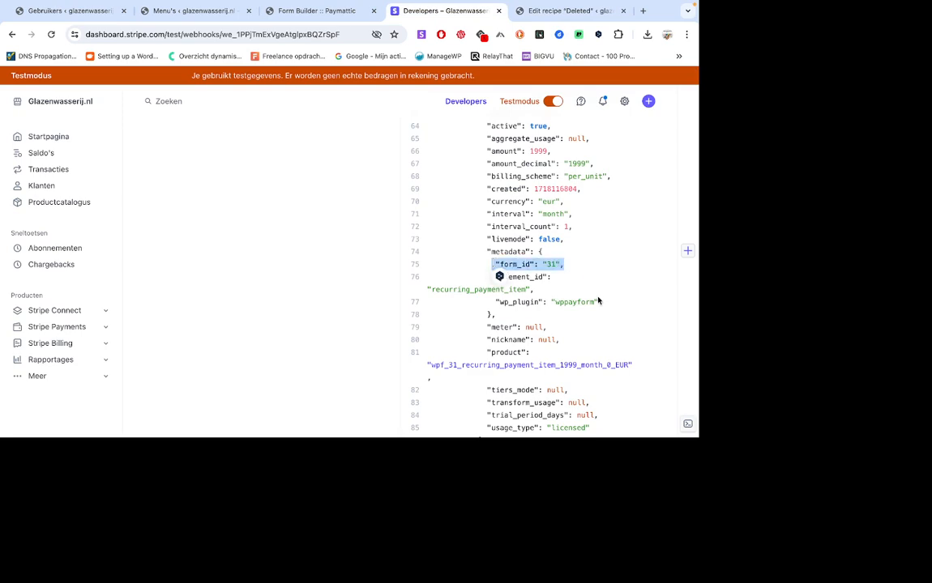
{"action": "scroll", "coordinate": [600, 300], "scroll_direction": "down", "scroll_amount": 1}
{"action": "left_click", "coordinate": [640, 323]}
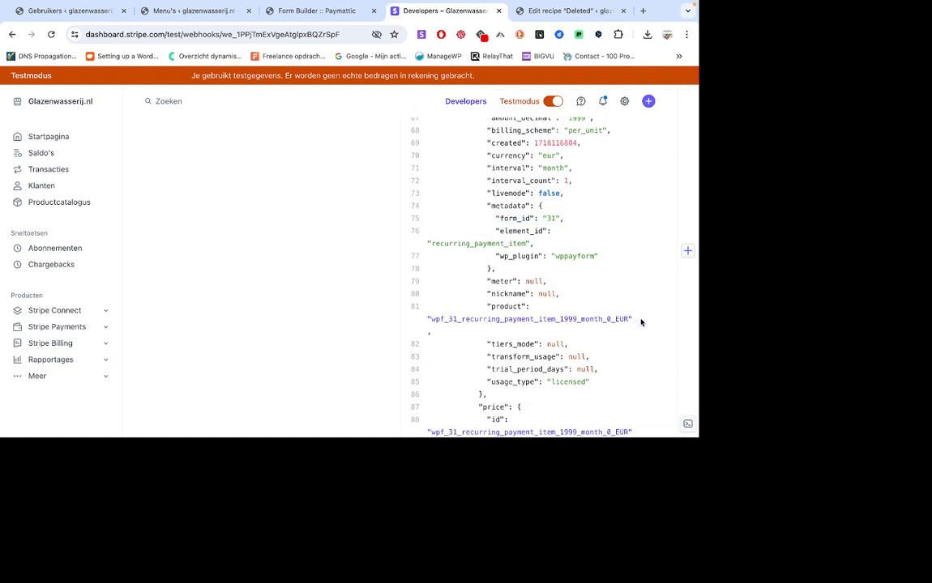
{"action": "left_click_drag", "start_coordinate": [640, 322], "coordinate": [454, 321]}
{"action": "left_click", "coordinate": [454, 344]}
View the product linked in the event payload, check the product catalogue, and go back to the product's details.
{"action": "left_click", "coordinate": [458, 321]}
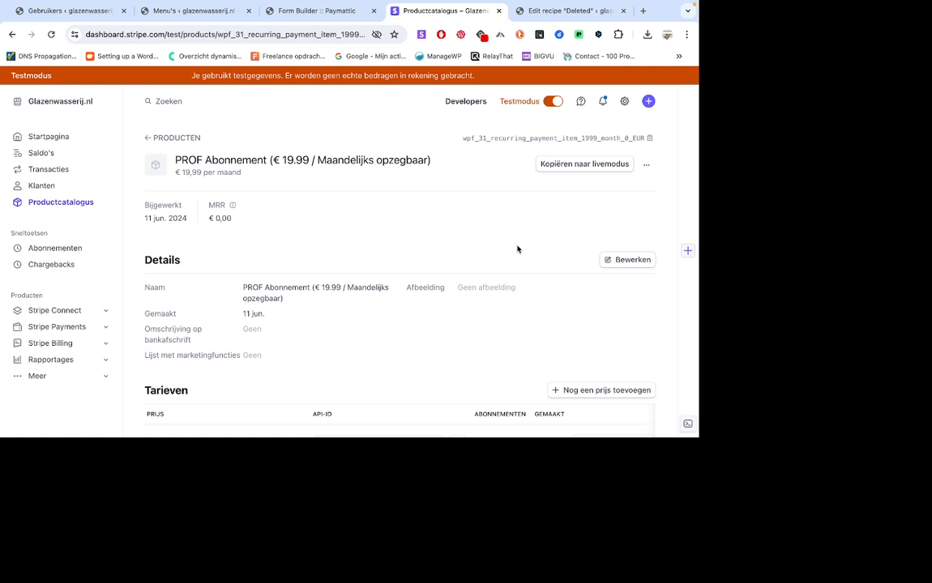
{"action": "key", "text": "alt+Left"}
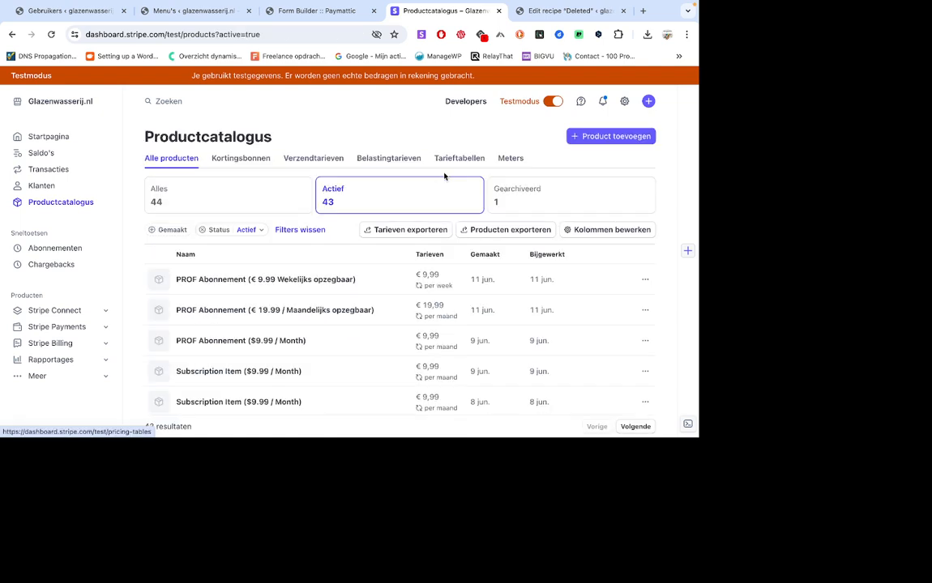
{"action": "left_click", "coordinate": [12, 34]}
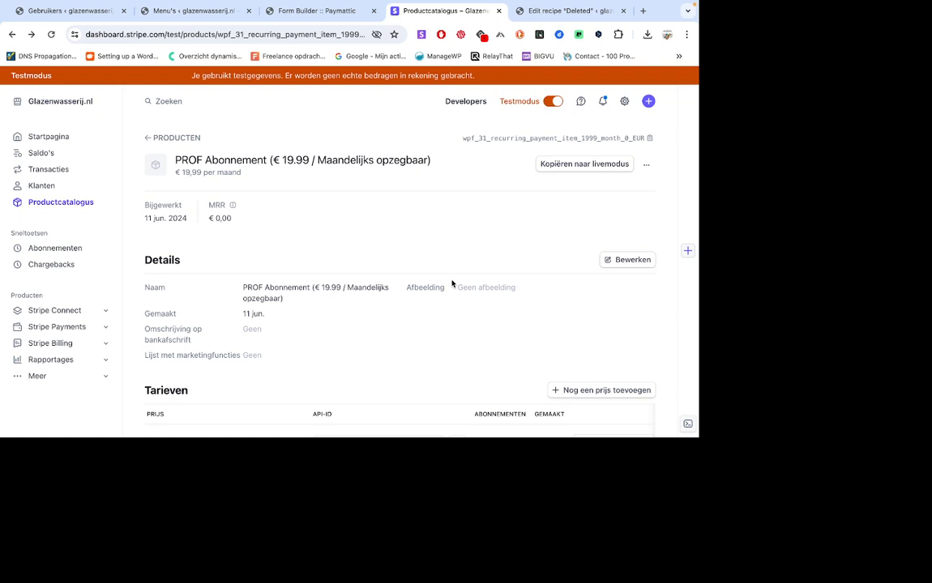
Switch to Fluent Forms in WordPress and examine its integration modules, including "User Registration or Update".
{"action": "key", "text": "ctrl+Tab"}
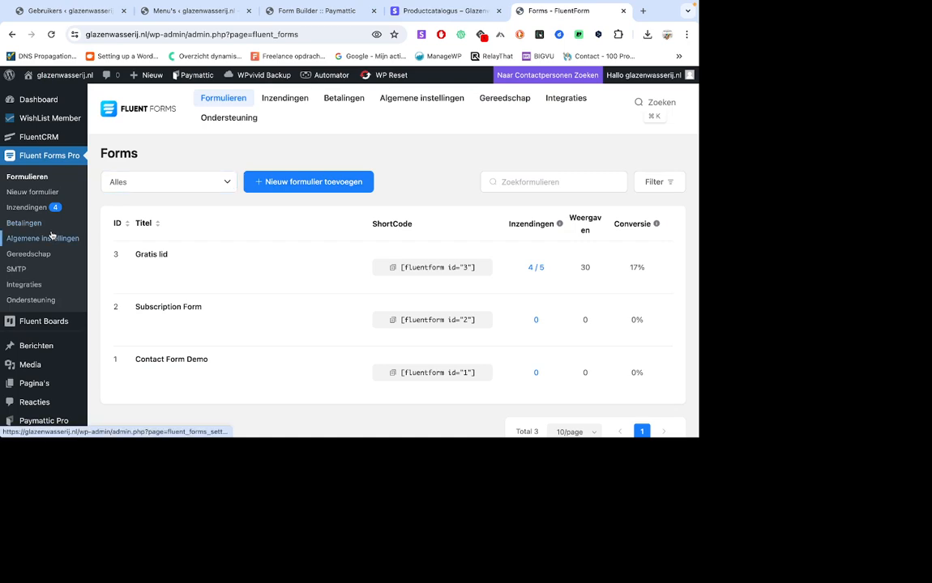
{"action": "scroll", "coordinate": [51, 235], "scroll_direction": "down", "scroll_amount": 1}
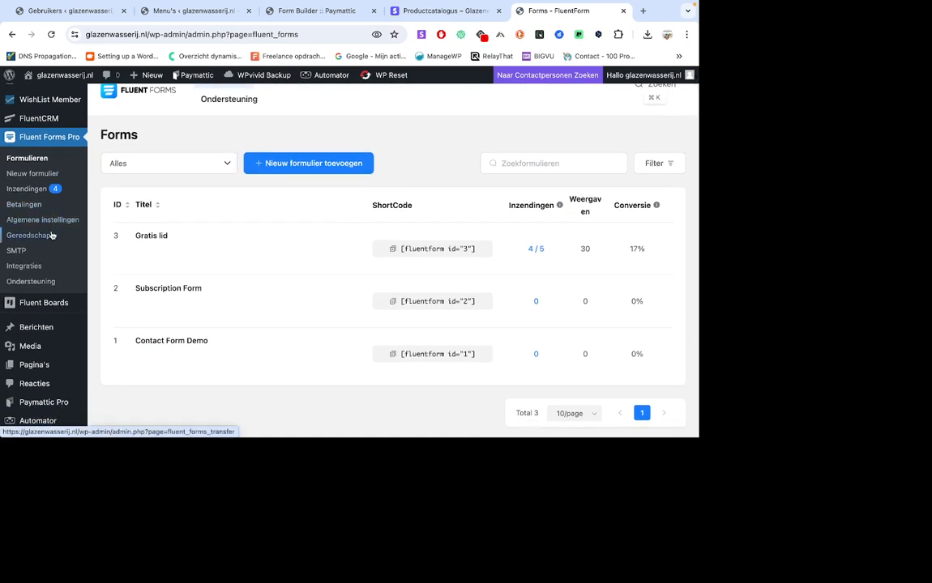
{"action": "scroll", "coordinate": [51, 235], "scroll_direction": "down", "scroll_amount": 1}
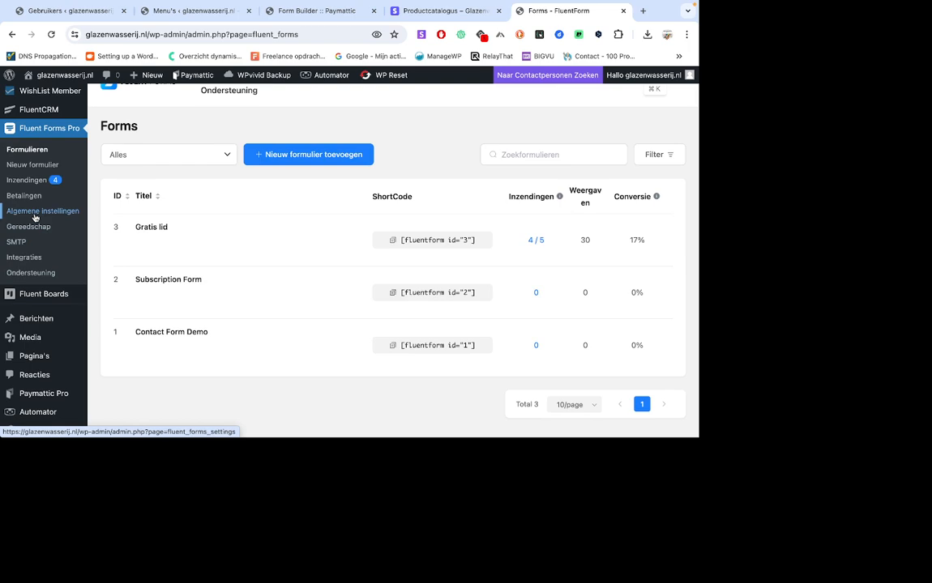
{"action": "left_click", "coordinate": [26, 257]}
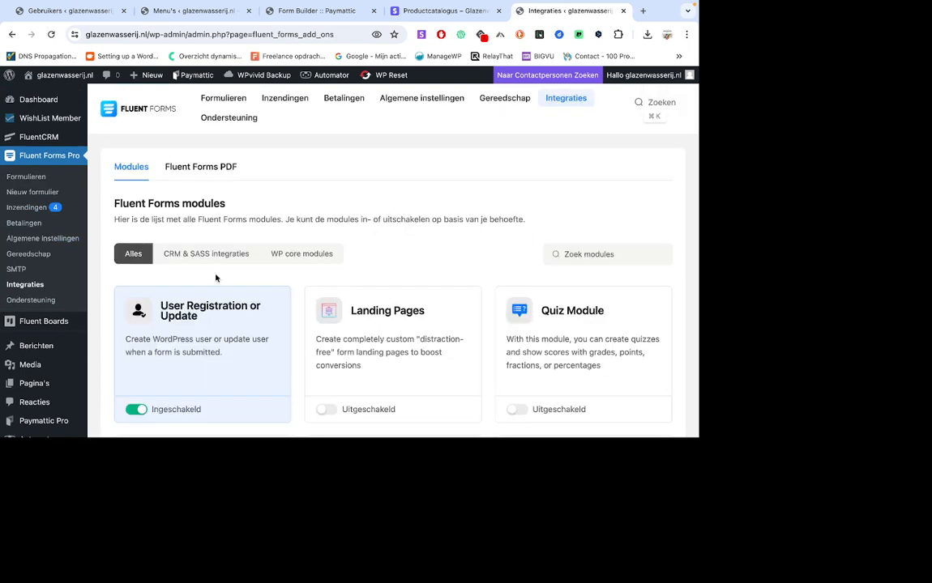
{"action": "scroll", "coordinate": [216, 278], "scroll_direction": "down", "scroll_amount": 2}
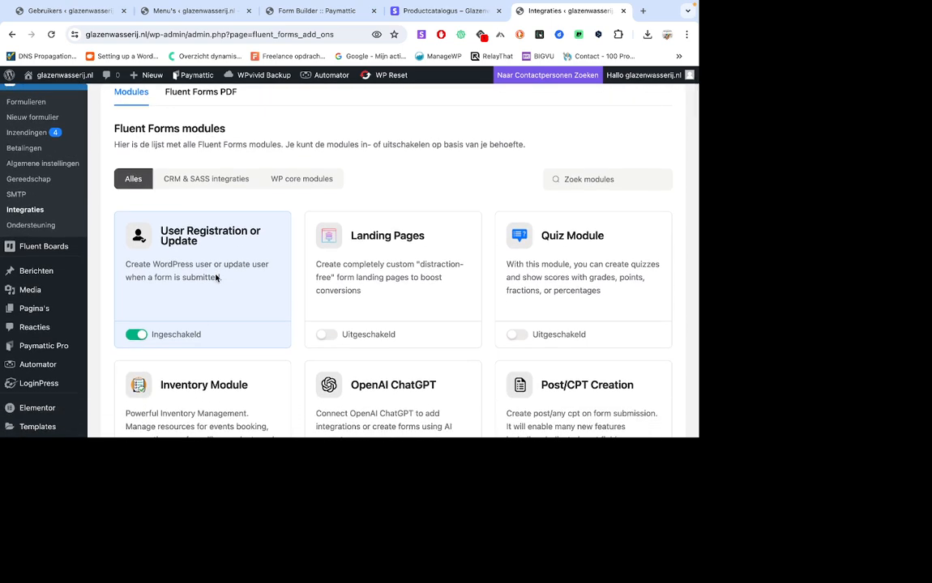
{"action": "scroll", "coordinate": [216, 278], "scroll_direction": "up", "scroll_amount": 1}
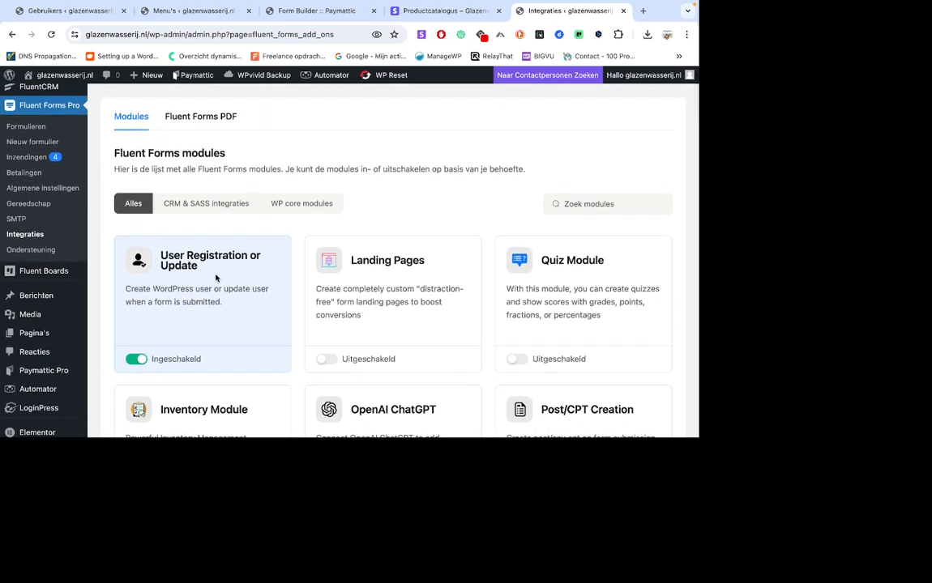
{"action": "scroll", "coordinate": [215, 278], "scroll_direction": "up", "scroll_amount": 1}
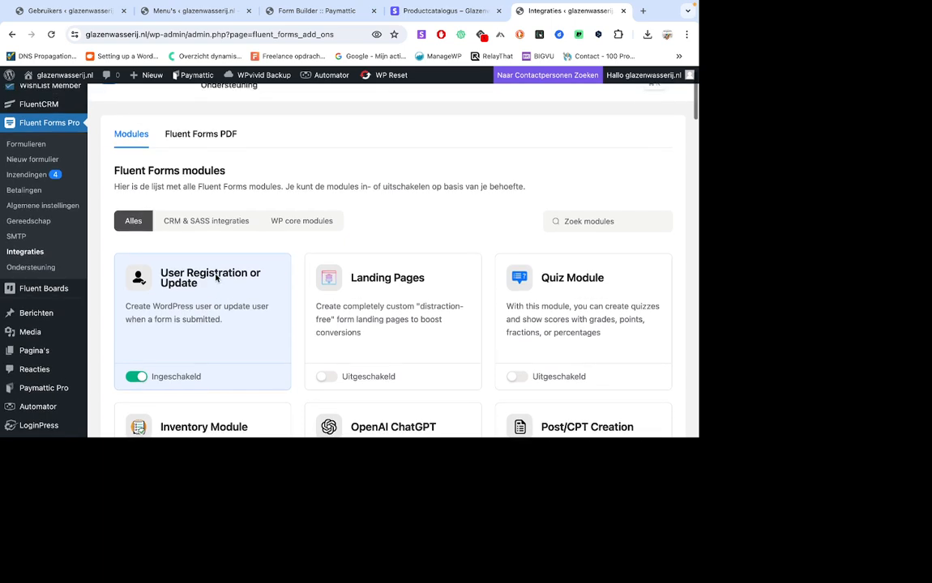
Open the settings and integrations of the "Gratis lid" form and review its confirmation settings.
{"action": "left_click", "coordinate": [12, 145]}
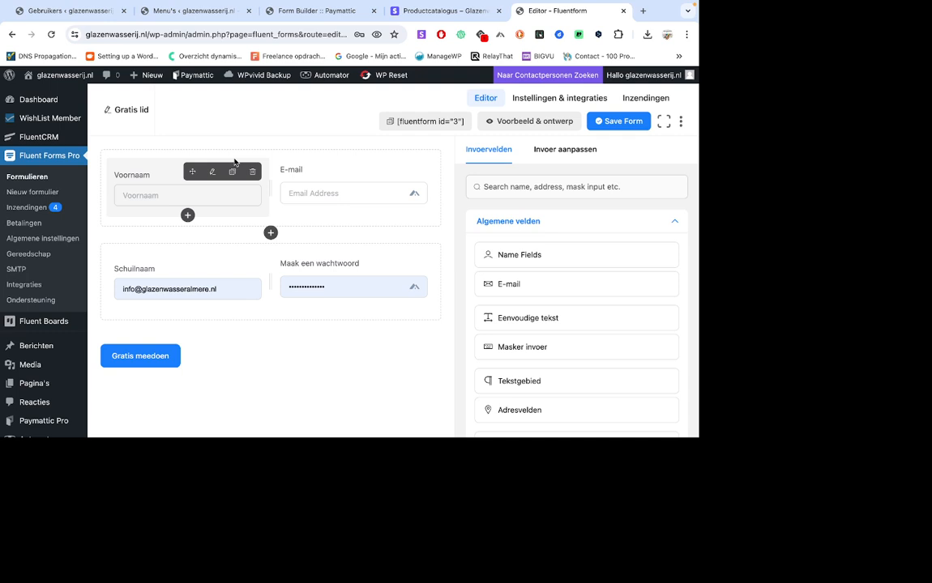
{"action": "left_click", "coordinate": [545, 99]}
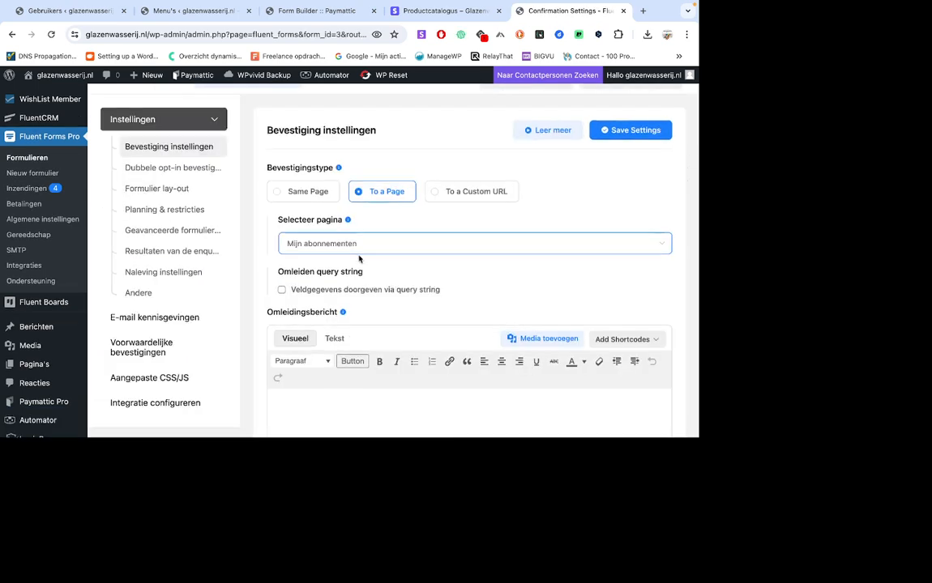
{"action": "scroll", "coordinate": [359, 259], "scroll_direction": "down", "scroll_amount": 2}
{"action": "scroll", "coordinate": [359, 258], "scroll_direction": "down", "scroll_amount": 2}
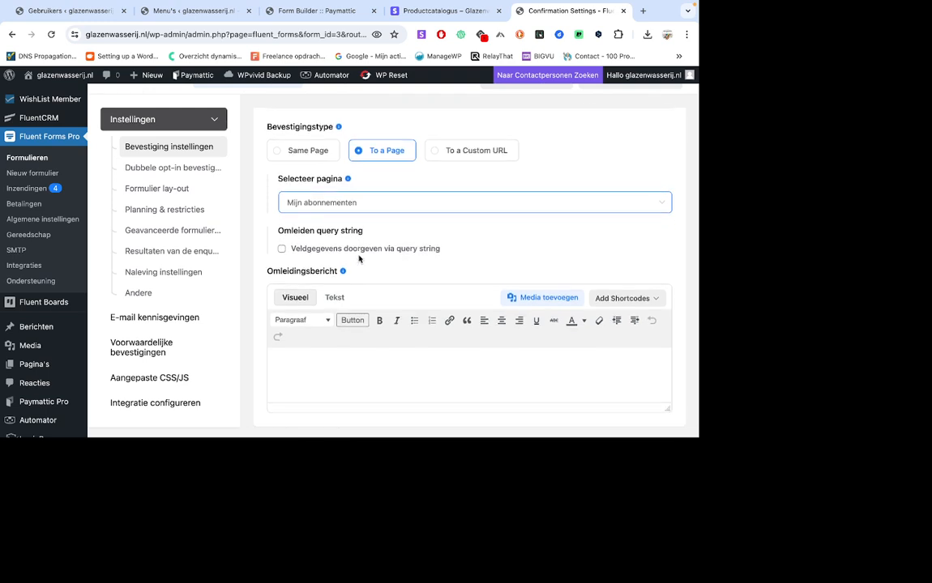
{"action": "scroll", "coordinate": [359, 258], "scroll_direction": "down", "scroll_amount": 3}
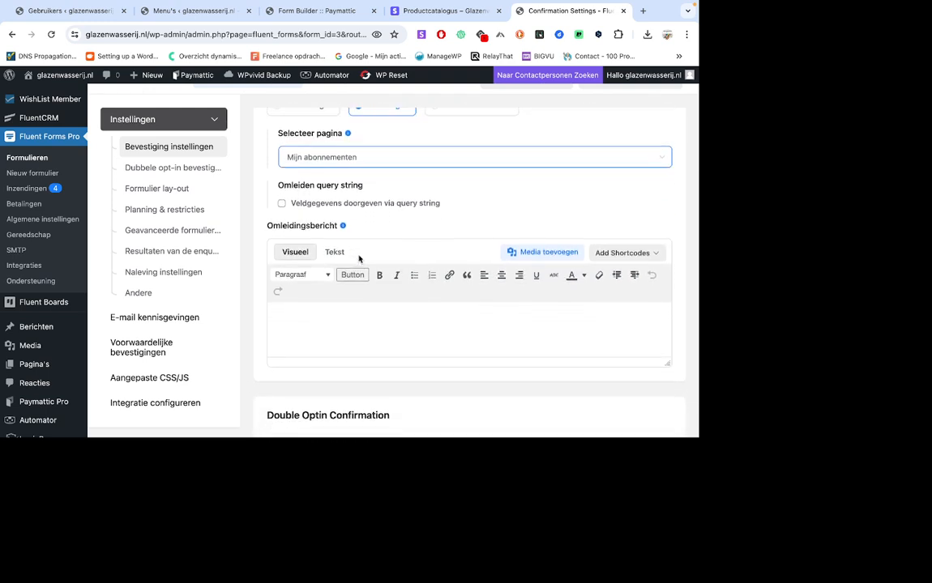
Open the form's User Registration integration feed, review its field mapping, default user role and login options, and save the feed.
{"action": "left_click", "coordinate": [155, 400]}
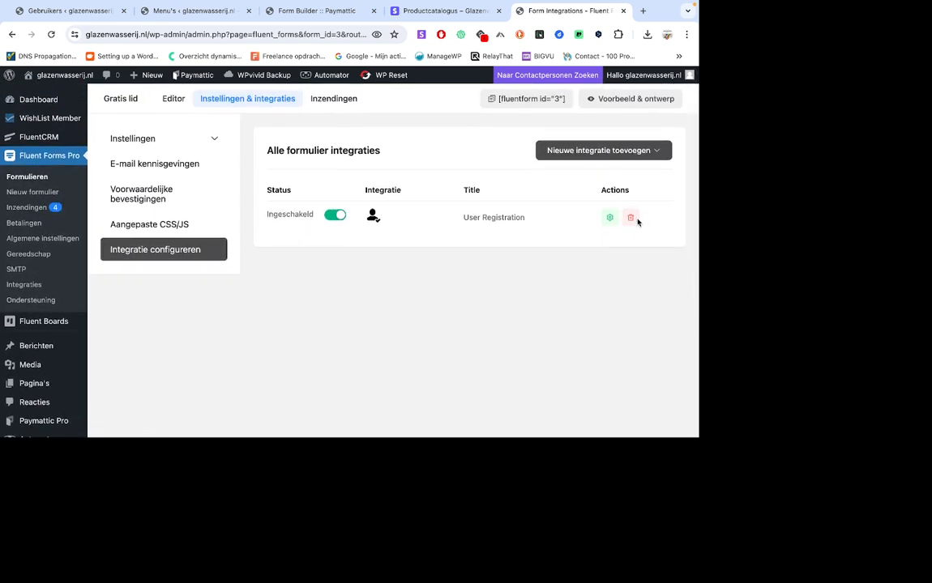
{"action": "left_click", "coordinate": [610, 218]}
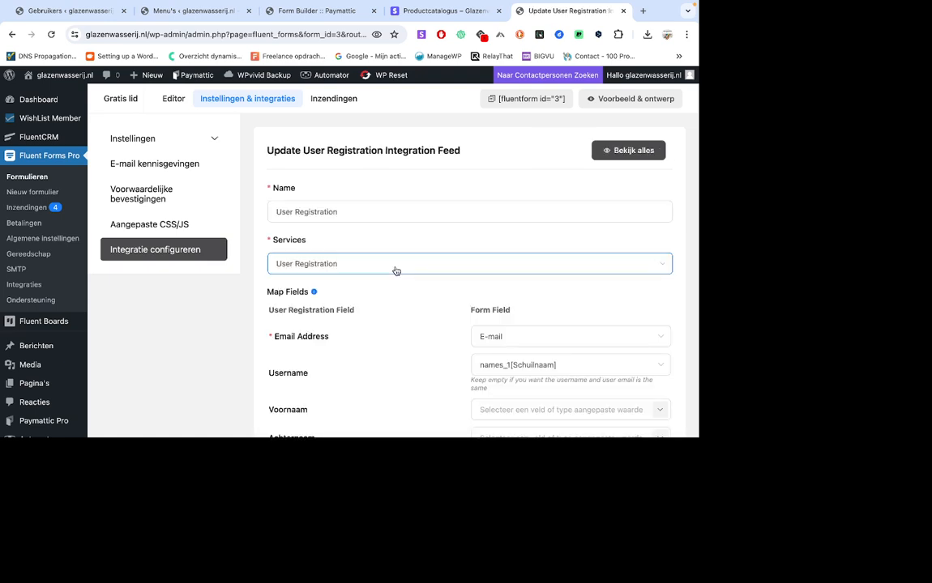
{"action": "scroll", "coordinate": [396, 270], "scroll_direction": "down", "scroll_amount": 2}
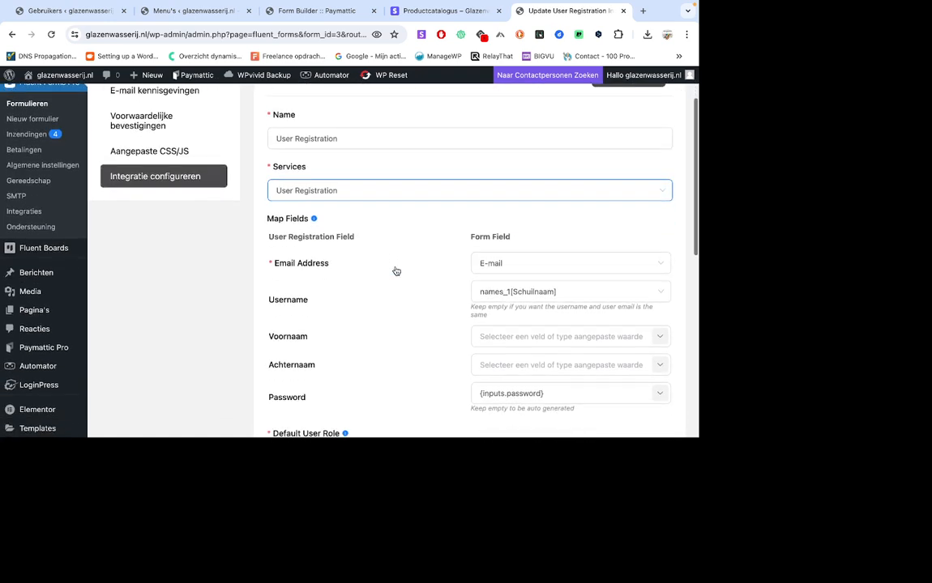
{"action": "scroll", "coordinate": [466, 312], "scroll_direction": "down", "scroll_amount": 1}
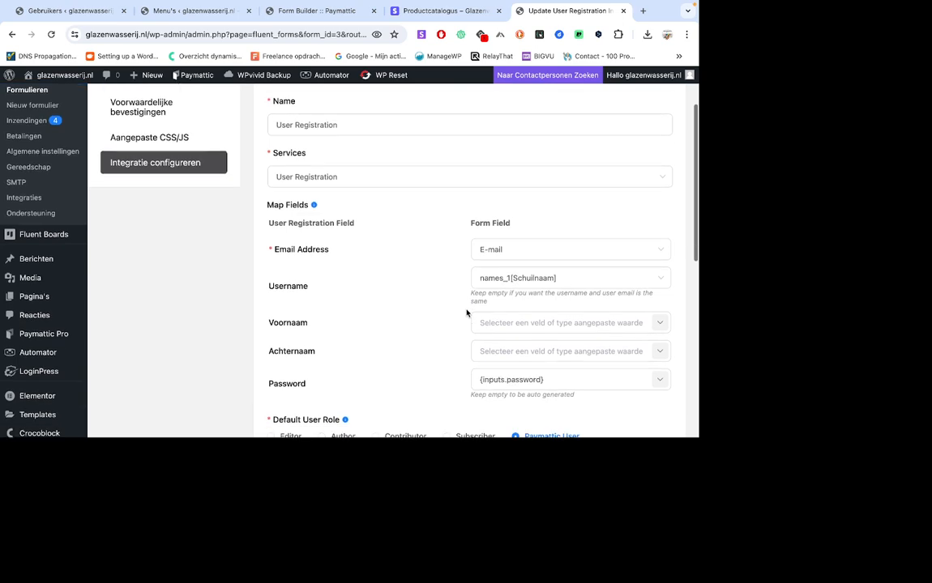
{"action": "scroll", "coordinate": [452, 288], "scroll_direction": "down", "scroll_amount": 1}
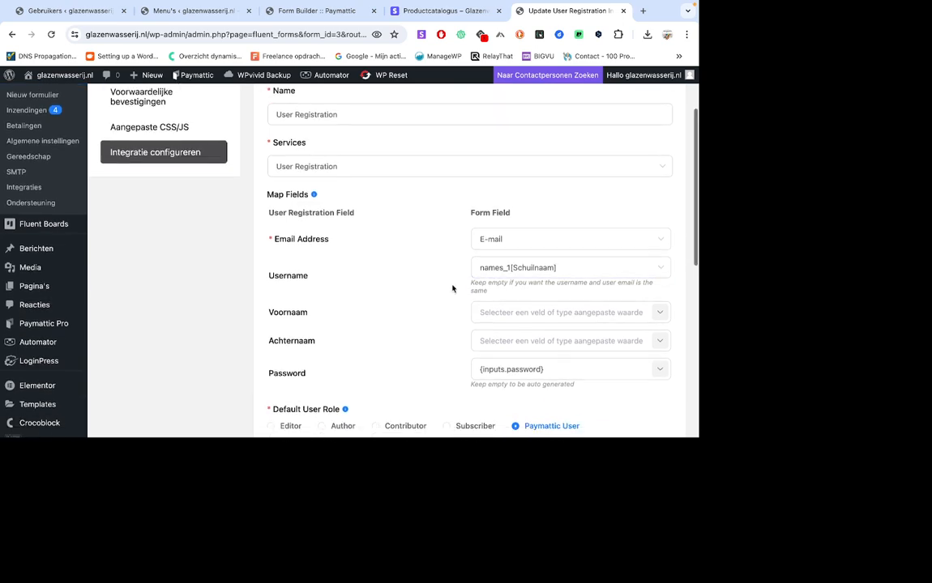
{"action": "scroll", "coordinate": [452, 289], "scroll_direction": "down", "scroll_amount": 3}
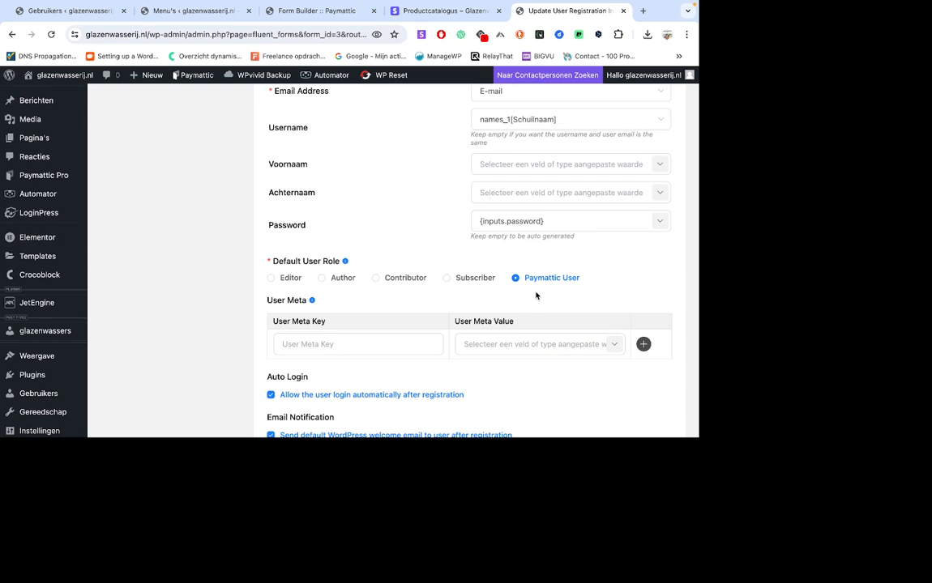
{"action": "scroll", "coordinate": [535, 296], "scroll_direction": "down", "scroll_amount": 5}
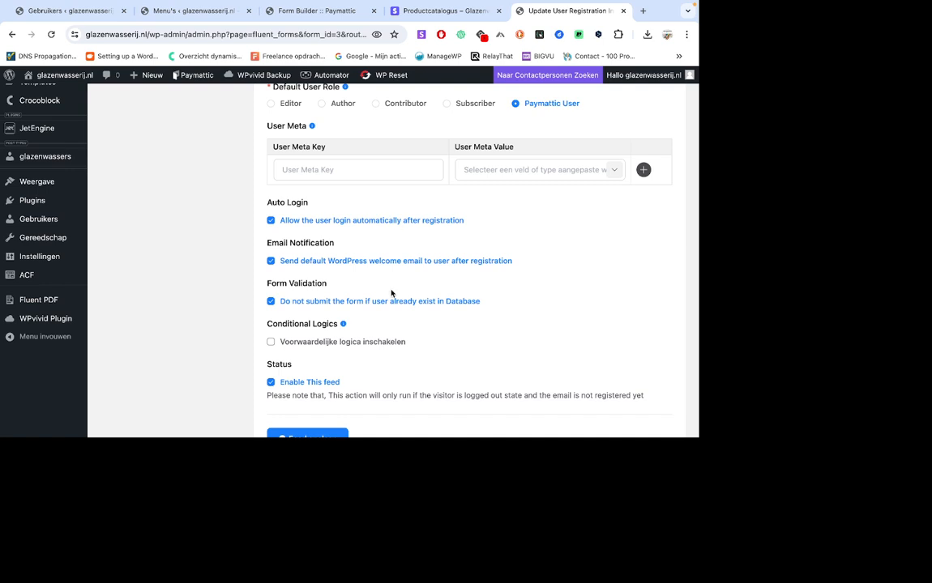
{"action": "scroll", "coordinate": [240, 267], "scroll_direction": "down", "scroll_amount": 2}
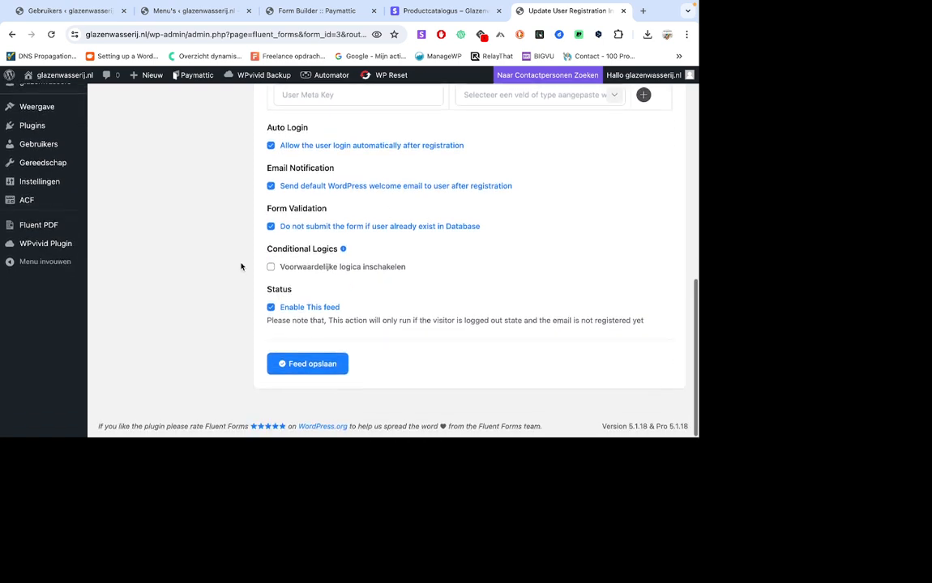
{"action": "left_click", "coordinate": [303, 369]}
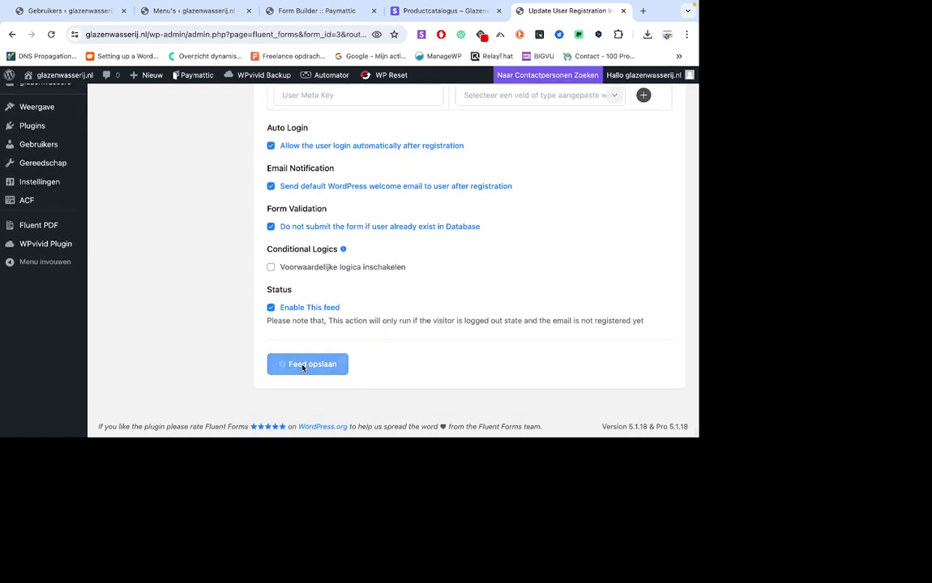
Open the Paymattic Pro integrations and examine the module list from User Registration through Webhook.
{"action": "scroll", "coordinate": [235, 321], "scroll_direction": "up", "scroll_amount": 10}
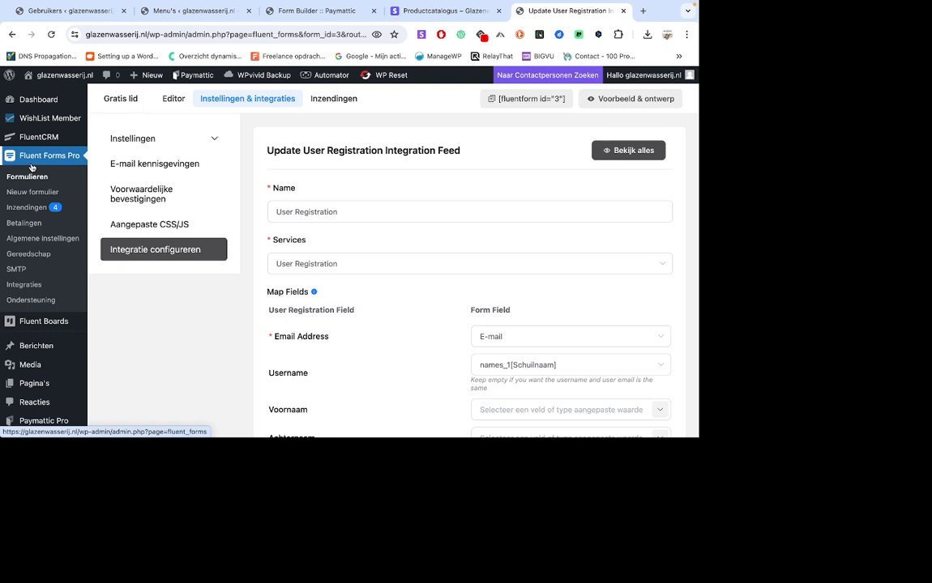
{"action": "scroll", "coordinate": [32, 168], "scroll_direction": "down", "scroll_amount": 2}
{"action": "left_click", "coordinate": [111, 360]}
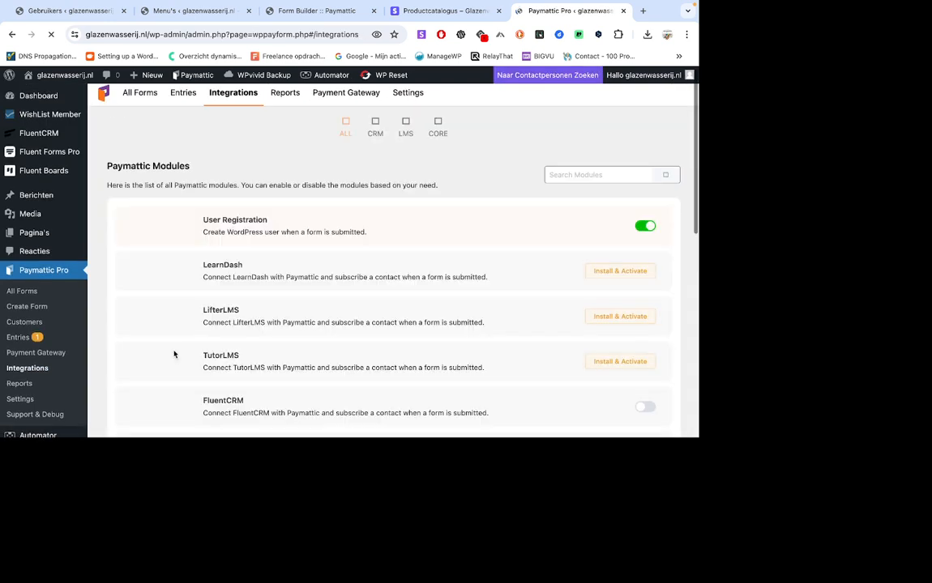
{"action": "scroll", "coordinate": [174, 355], "scroll_direction": "down", "scroll_amount": 1}
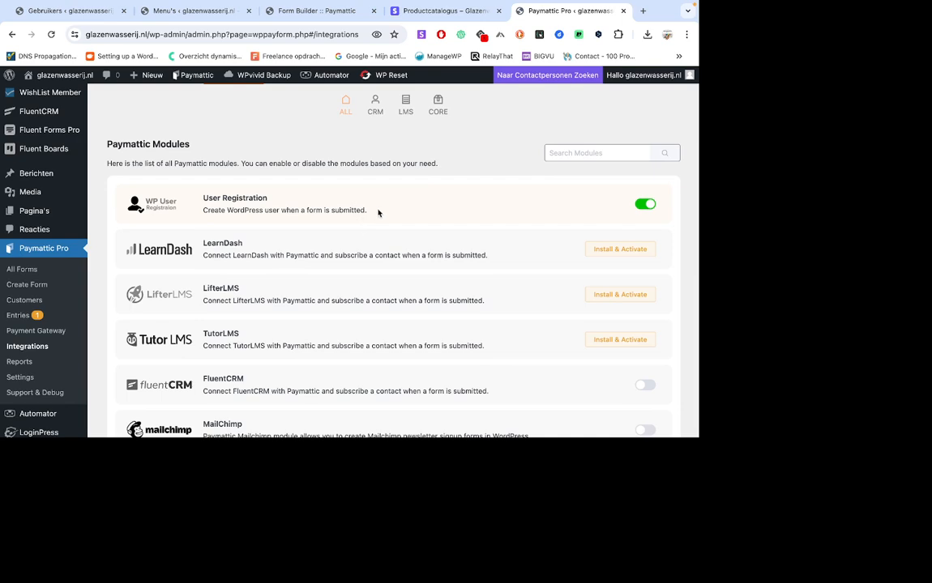
{"action": "left_click", "coordinate": [645, 205]}
{"action": "scroll", "coordinate": [458, 243], "scroll_direction": "down", "scroll_amount": 5}
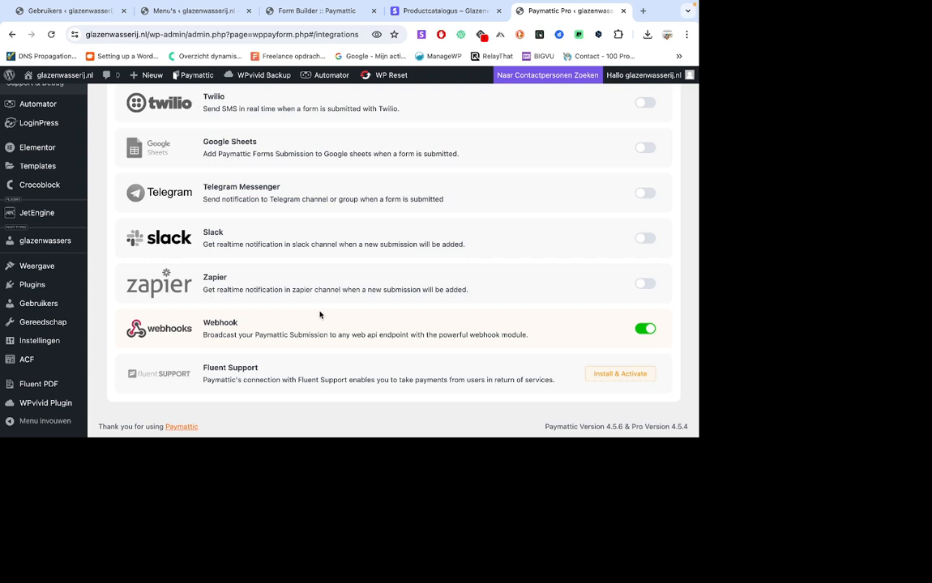
Return from the Paymattic modules to the "Glazenwasserij deelnamen" form's settings and open its webhook integrations.
{"action": "scroll", "coordinate": [364, 303], "scroll_direction": "up", "scroll_amount": 2}
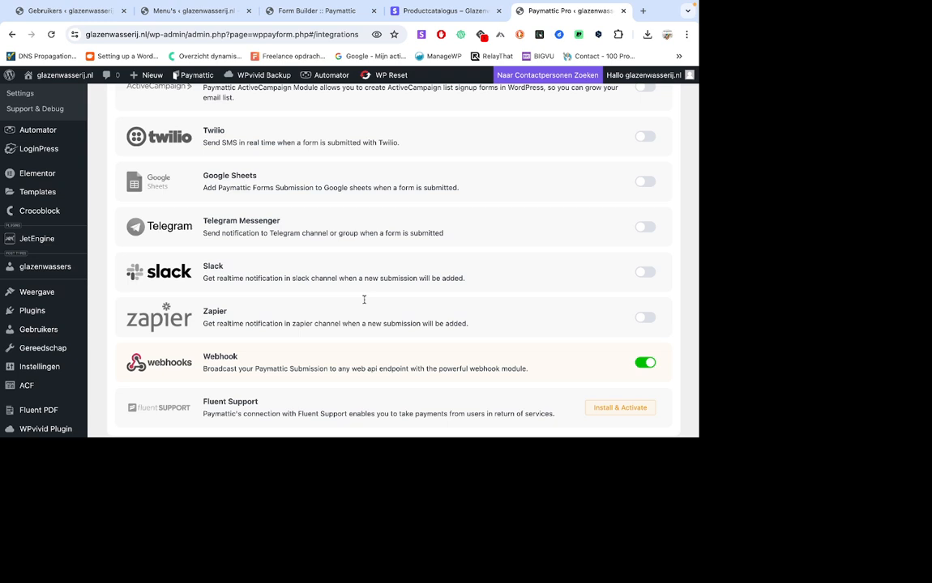
{"action": "scroll", "coordinate": [364, 302], "scroll_direction": "up", "scroll_amount": 10}
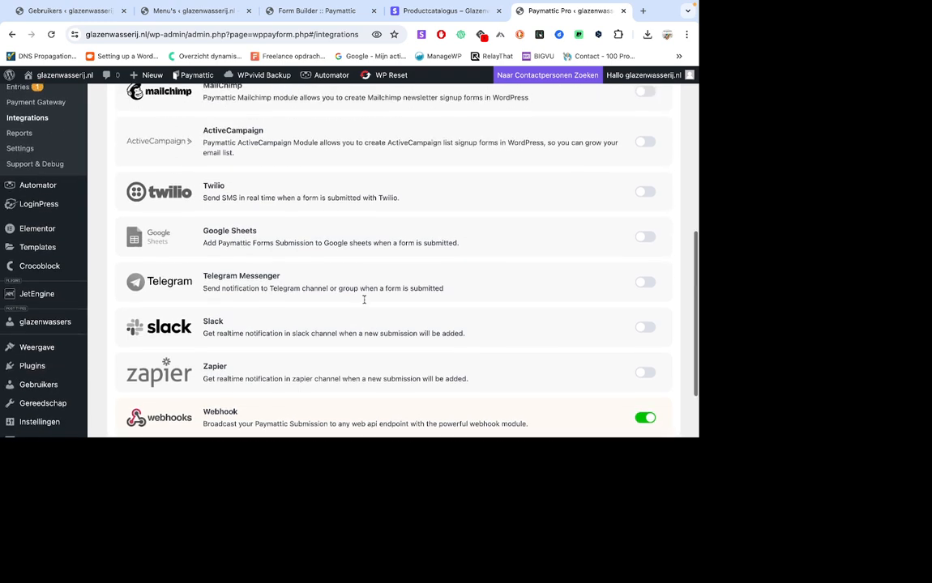
{"action": "scroll", "coordinate": [364, 303], "scroll_direction": "up", "scroll_amount": 2}
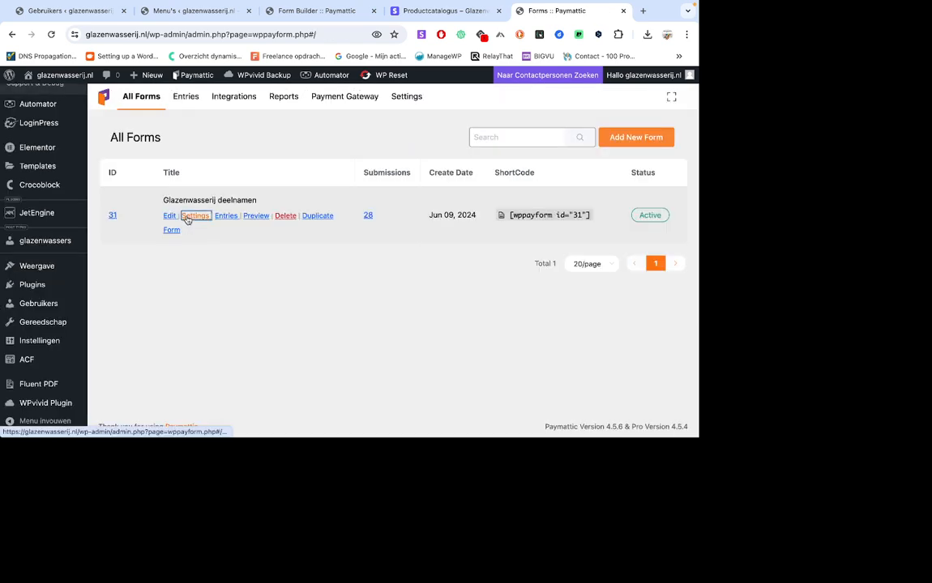
{"action": "left_click", "coordinate": [189, 215]}
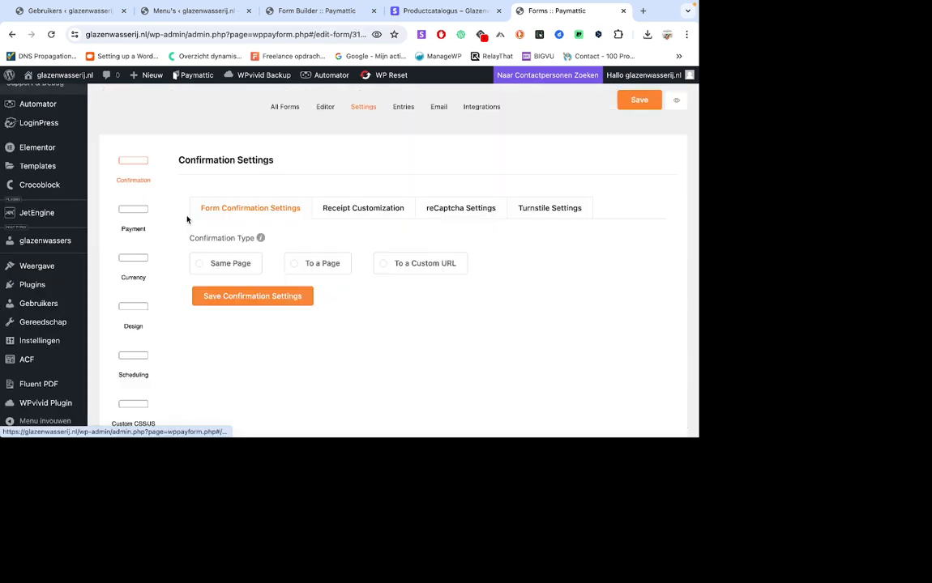
{"action": "scroll", "coordinate": [381, 304], "scroll_direction": "down", "scroll_amount": 3}
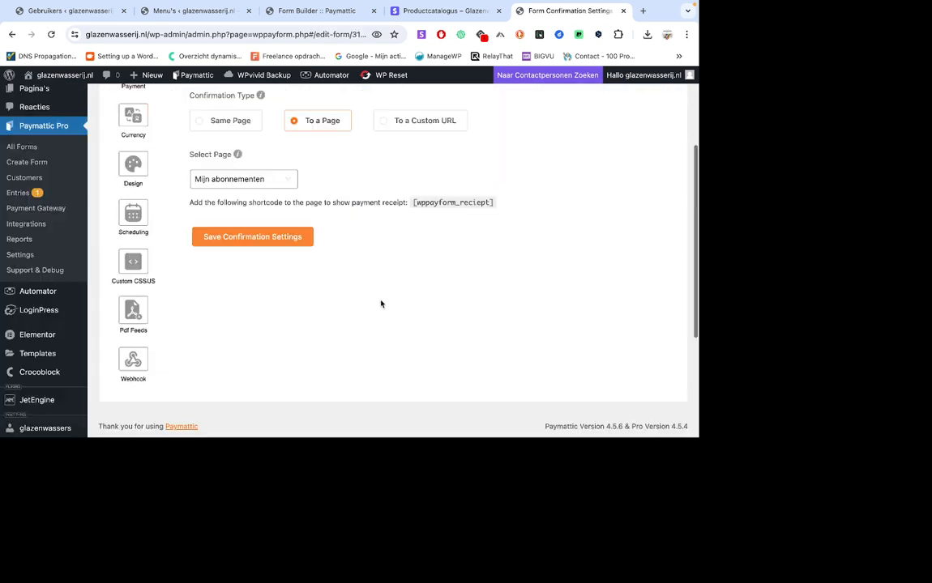
{"action": "scroll", "coordinate": [381, 304], "scroll_direction": "down", "scroll_amount": 2}
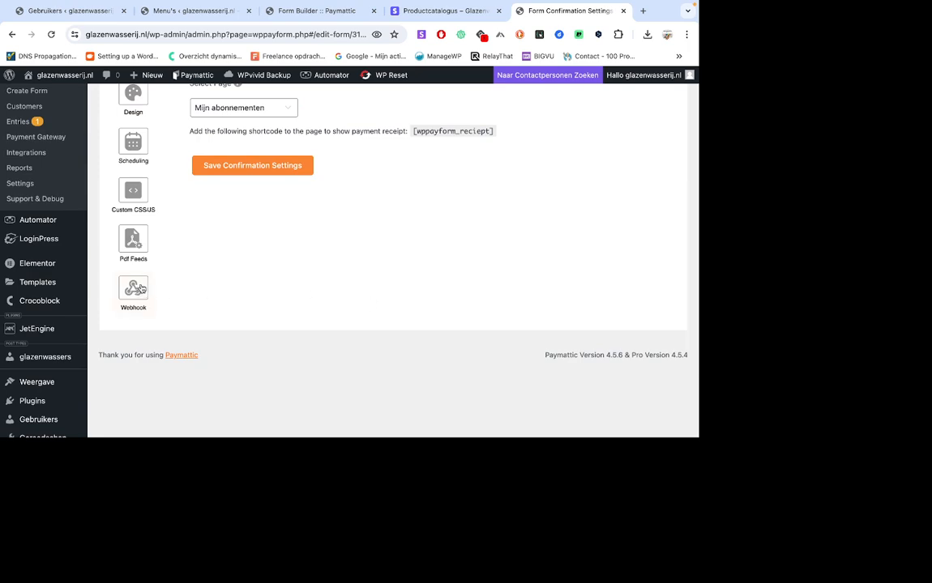
{"action": "left_click", "coordinate": [134, 289]}
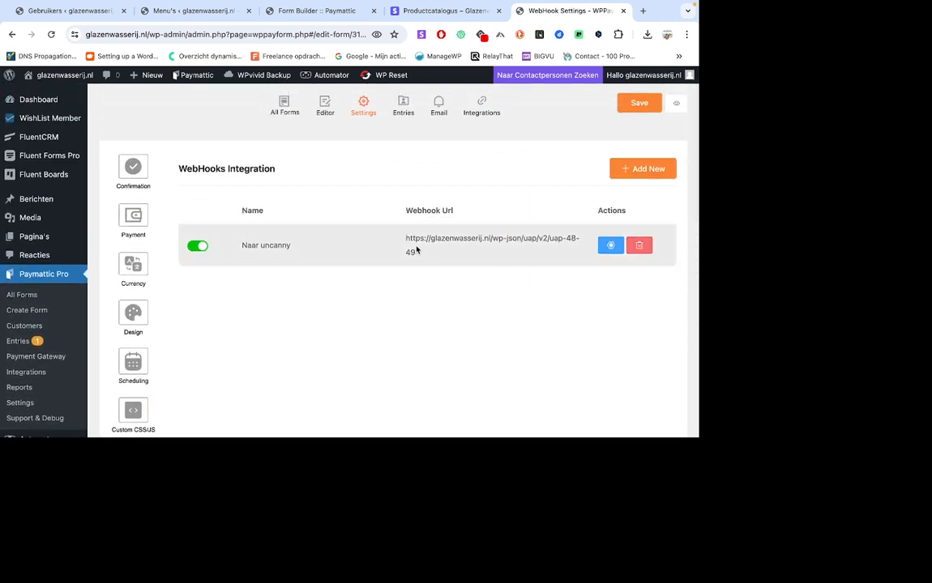
Open the "Naar uncanny" webhook feed and review its request URL, method choices, format, headers and conditional logic.
{"action": "left_click", "coordinate": [609, 246]}
{"action": "scroll", "coordinate": [429, 322], "scroll_direction": "down", "scroll_amount": 1}
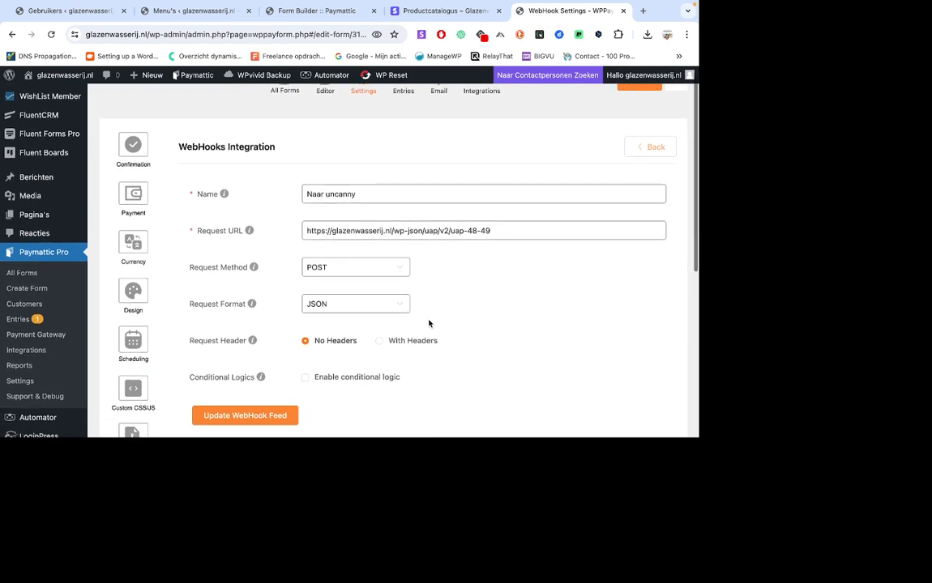
{"action": "scroll", "coordinate": [429, 323], "scroll_direction": "down", "scroll_amount": 1}
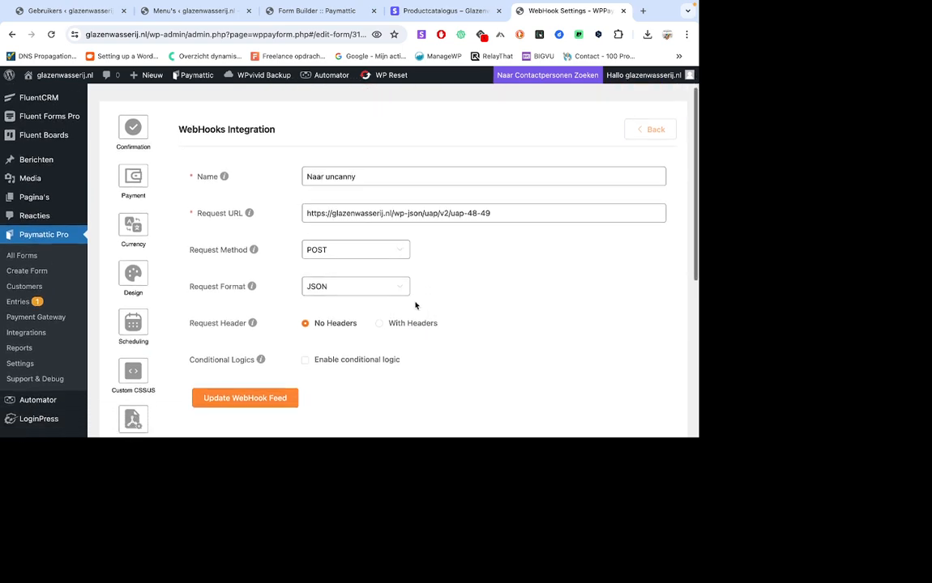
{"action": "left_click", "coordinate": [367, 252]}
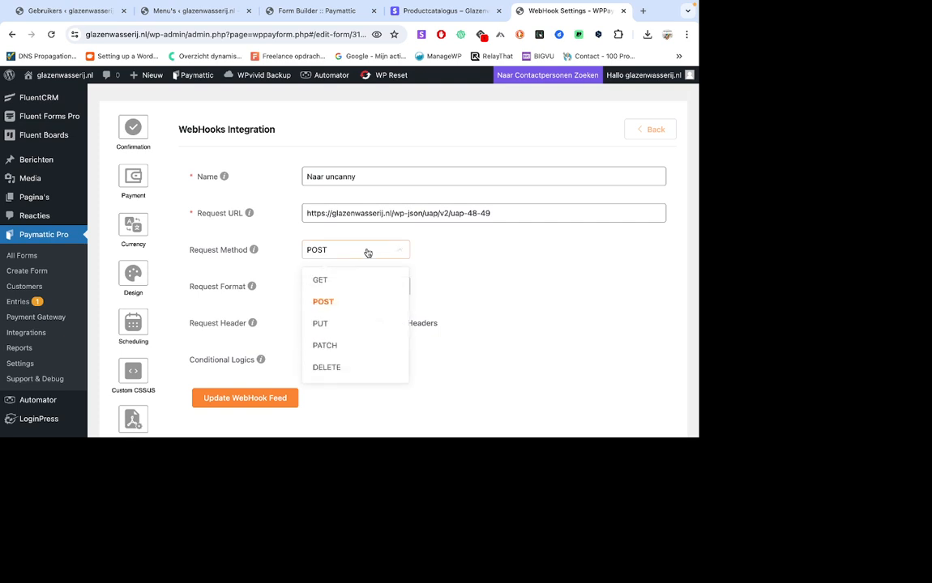
{"action": "left_click", "coordinate": [453, 282]}
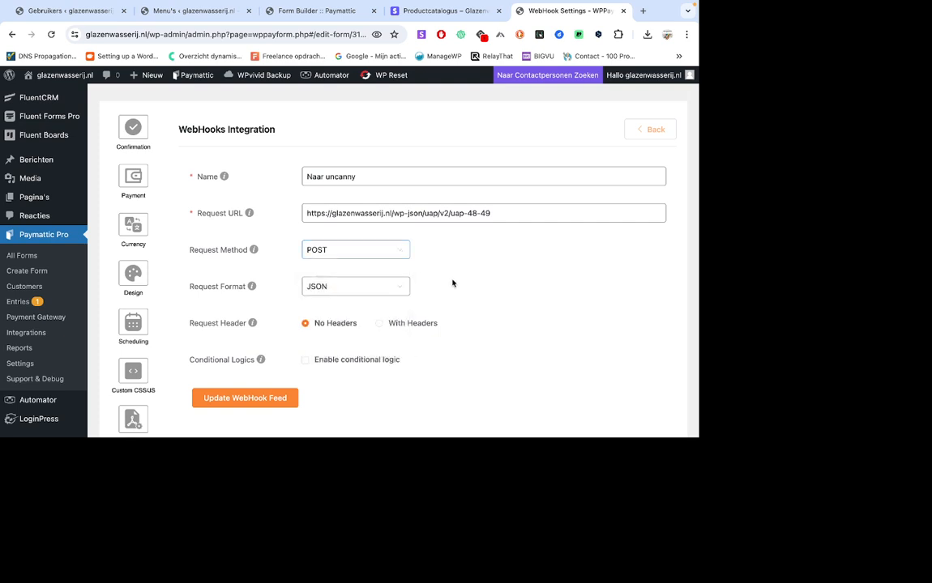
{"action": "scroll", "coordinate": [453, 283], "scroll_direction": "down", "scroll_amount": 2}
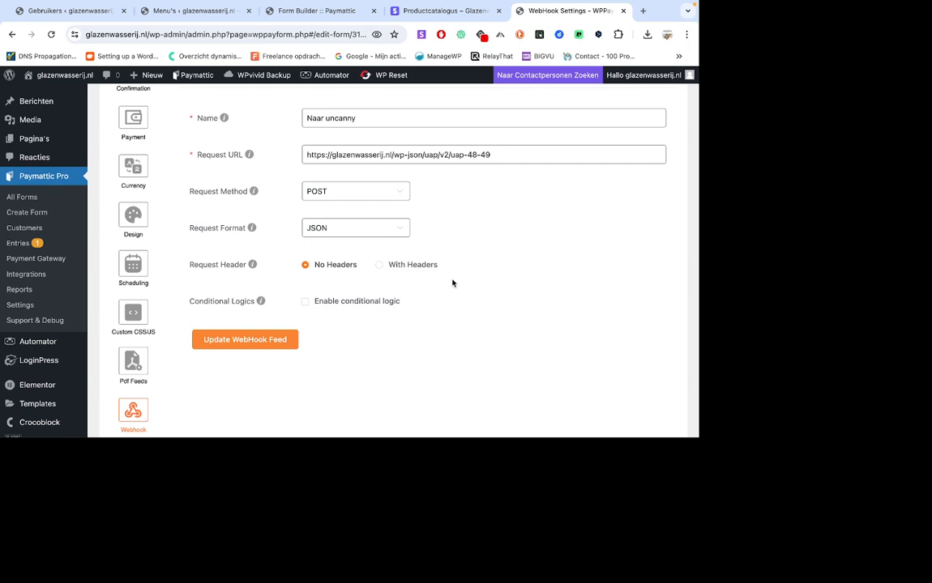
{"action": "scroll", "coordinate": [452, 282], "scroll_direction": "up", "scroll_amount": 2}
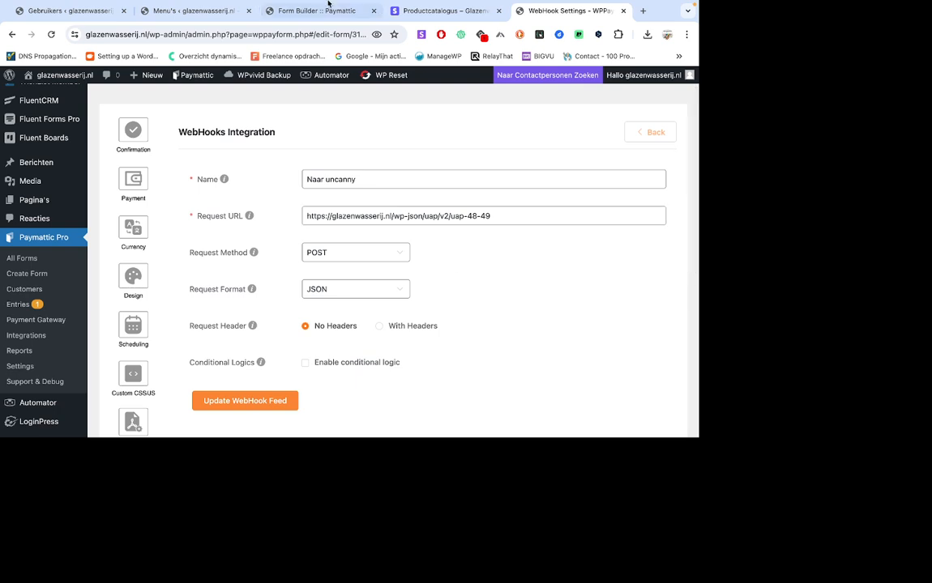
Open the Automator recipe "Maar een nieuwe pro member webhook promatic" and review its webhook trigger, user matching and membership action.
{"action": "left_click", "coordinate": [195, 12]}
{"action": "scroll", "coordinate": [210, 261], "scroll_direction": "down", "scroll_amount": 2}
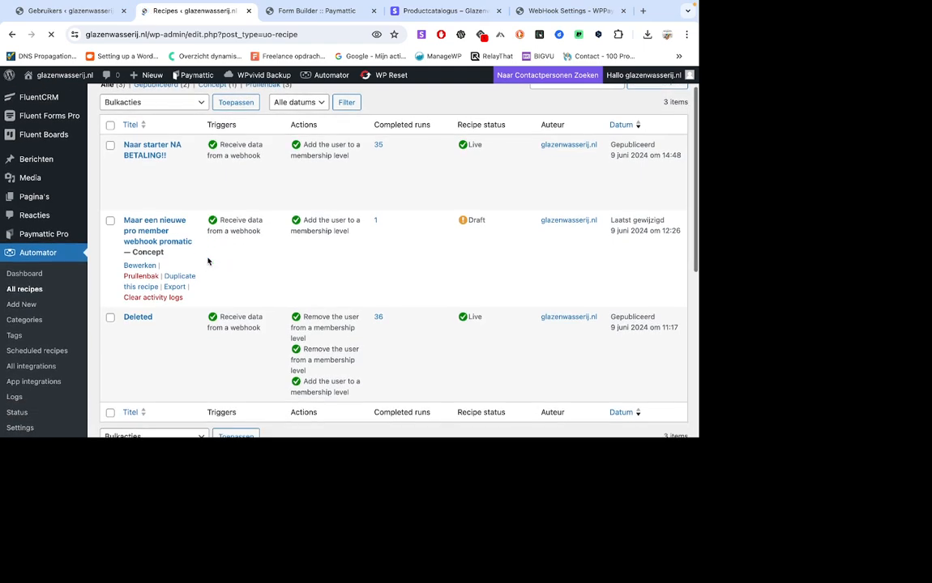
{"action": "left_click", "coordinate": [143, 268]}
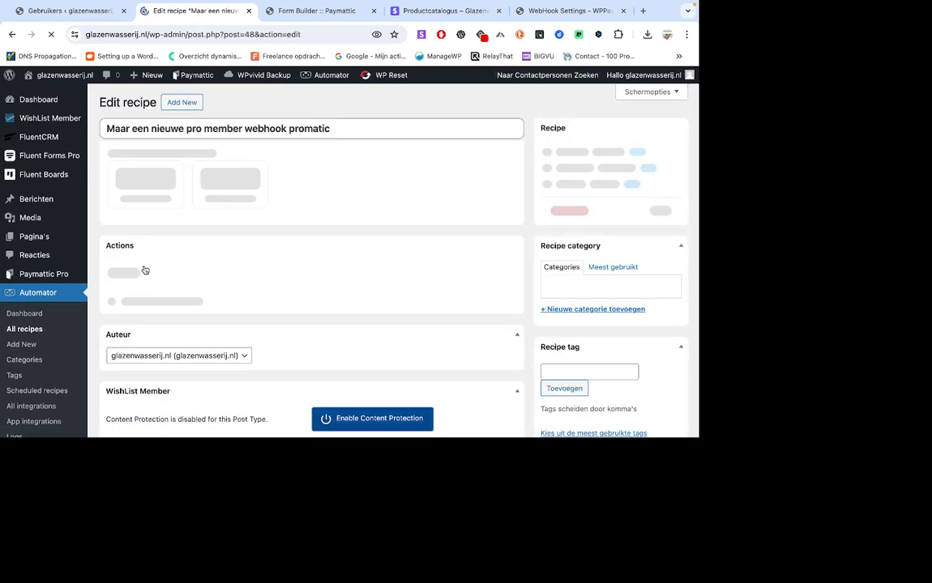
{"action": "scroll", "coordinate": [198, 243], "scroll_direction": "down", "scroll_amount": 1}
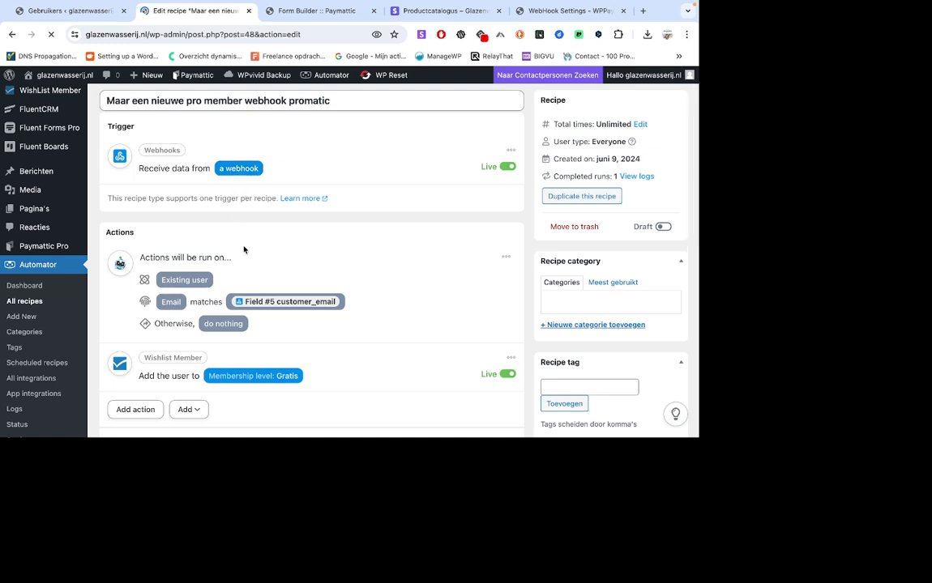
{"action": "scroll", "coordinate": [244, 250], "scroll_direction": "down", "scroll_amount": 1}
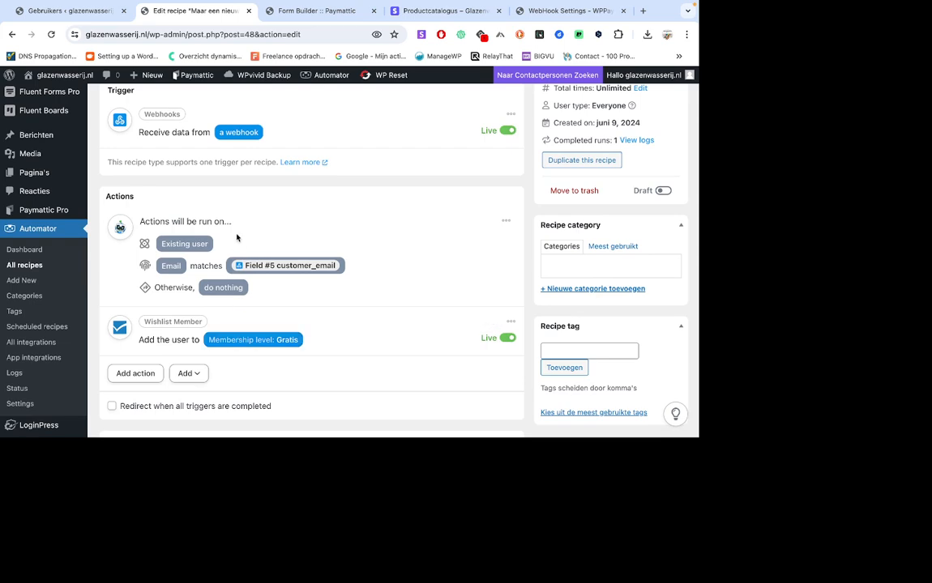
{"action": "scroll", "coordinate": [237, 237], "scroll_direction": "up", "scroll_amount": 2}
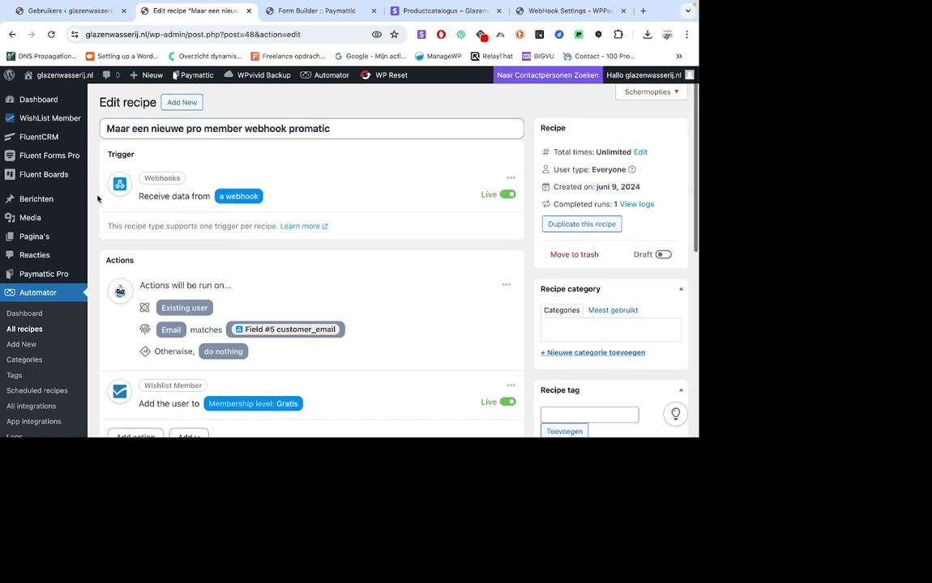
Open the Paymattic form "Glazenwasserij deelnamen" in the form editor and review its fields.
{"action": "mouse_move", "coordinate": [49, 175]}
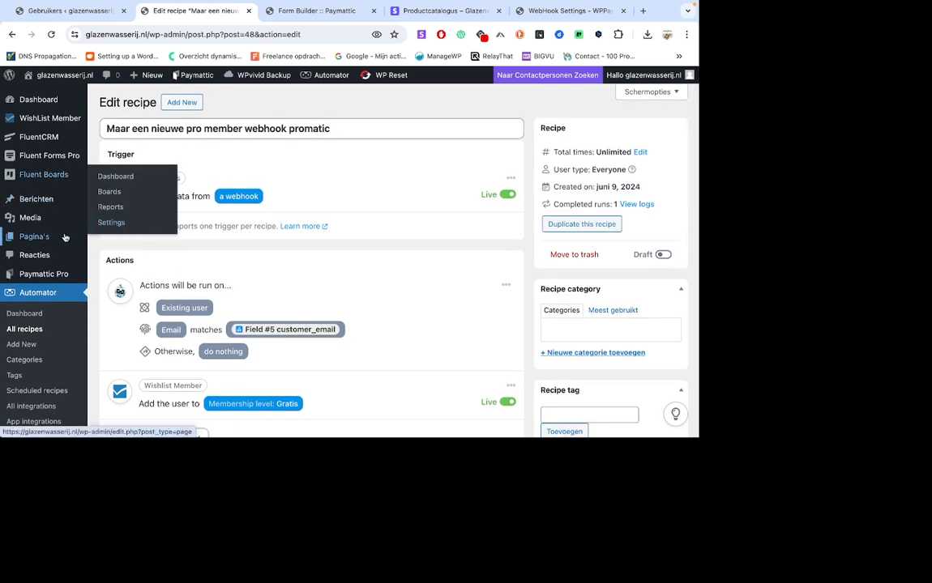
{"action": "mouse_move", "coordinate": [65, 237]}
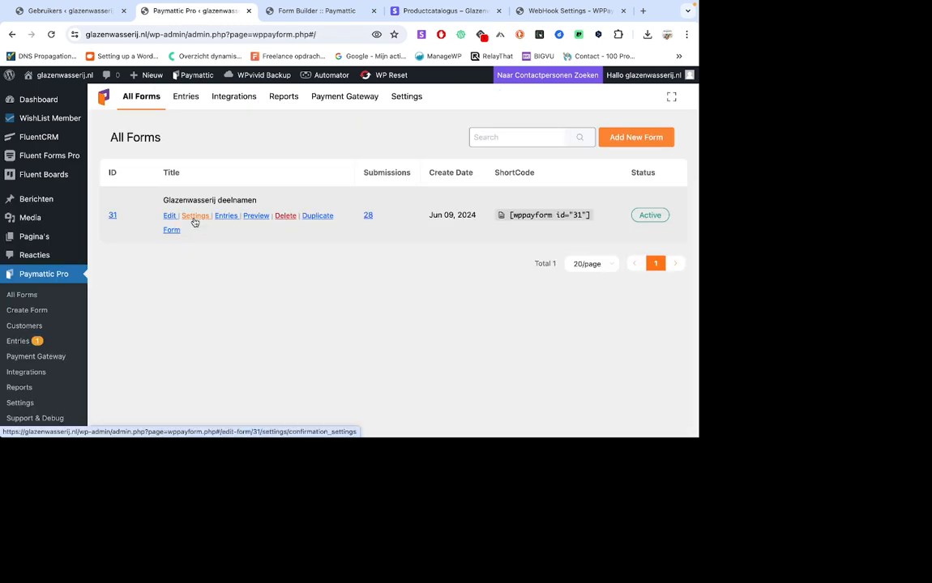
{"action": "left_click", "coordinate": [169, 216]}
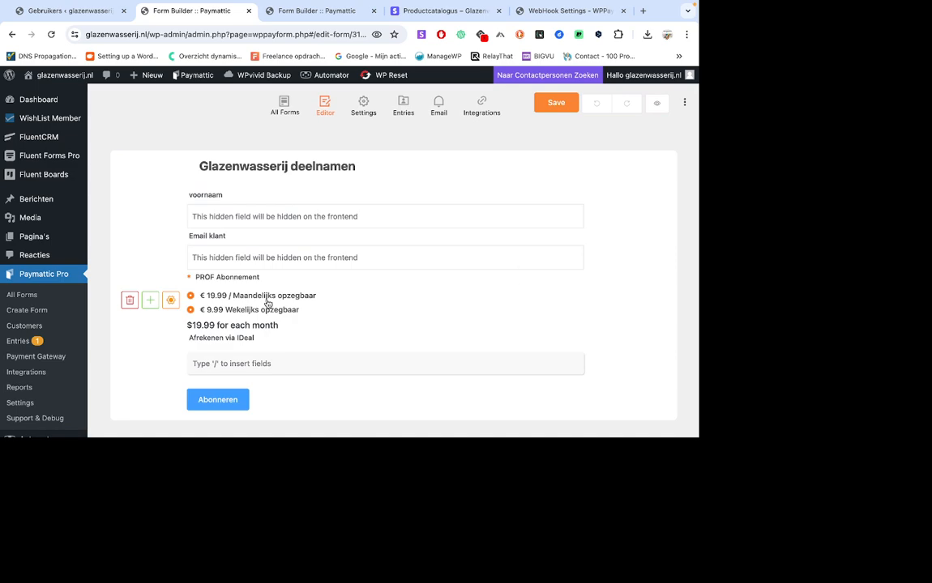
{"action": "scroll", "coordinate": [269, 304], "scroll_direction": "down", "scroll_amount": 1}
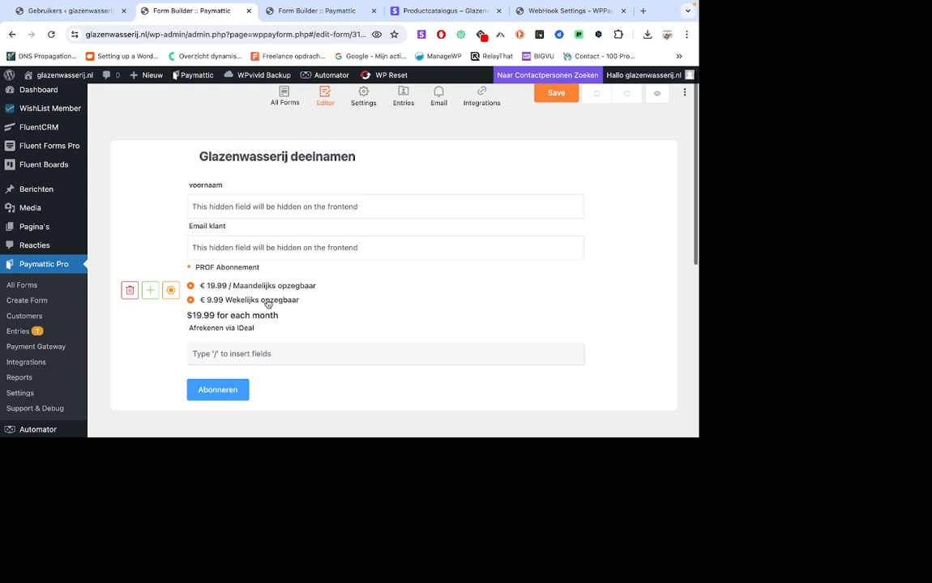
Open the "PROF Abonnement" field settings, examine the plan selection type and the monthly and weekly pricing plans, and close them without changes.
{"action": "left_click", "coordinate": [169, 292]}
{"action": "scroll", "coordinate": [284, 280], "scroll_direction": "down", "scroll_amount": 2}
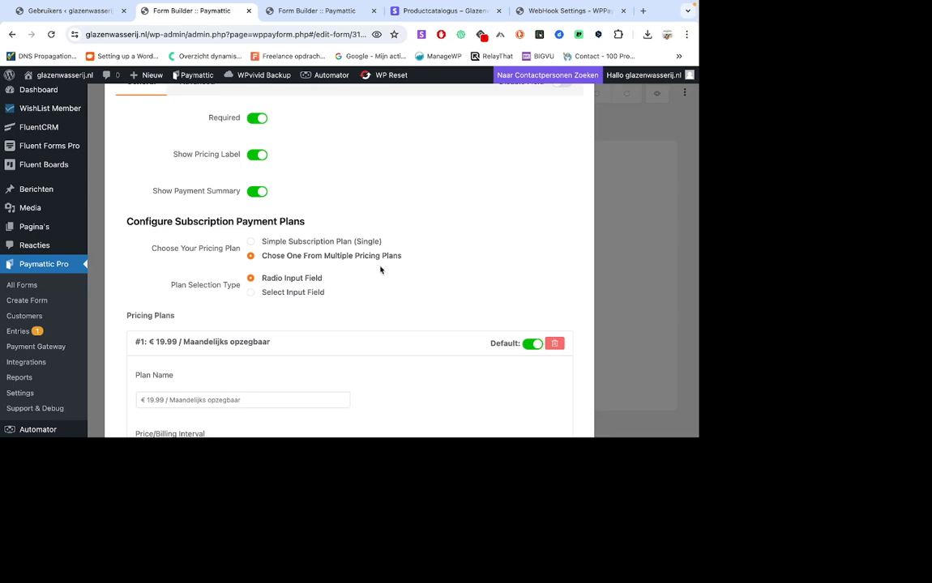
{"action": "scroll", "coordinate": [378, 291], "scroll_direction": "down", "scroll_amount": 1}
{"action": "scroll", "coordinate": [378, 291], "scroll_direction": "down", "scroll_amount": 2}
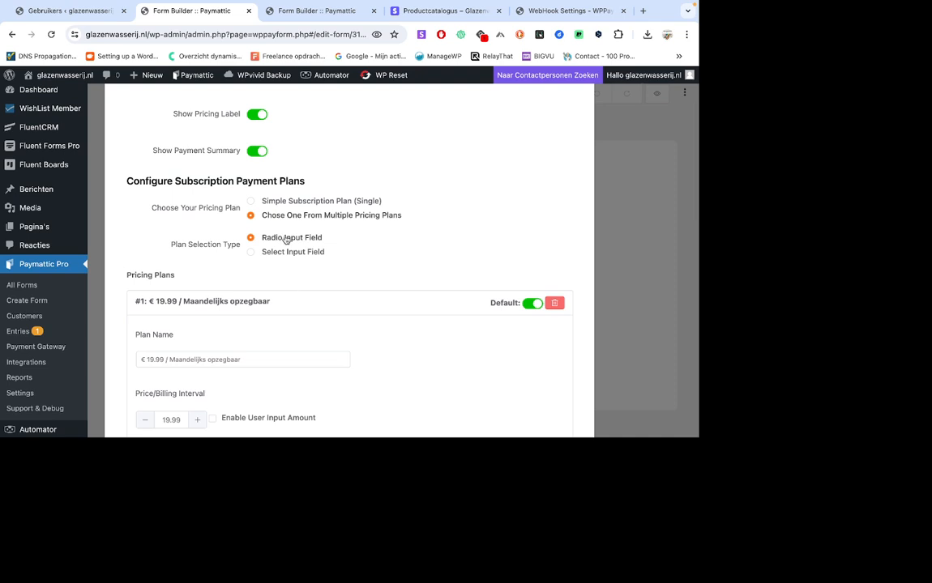
{"action": "scroll", "coordinate": [269, 298], "scroll_direction": "down", "scroll_amount": 5}
{"action": "scroll", "coordinate": [269, 298], "scroll_direction": "down", "scroll_amount": 10}
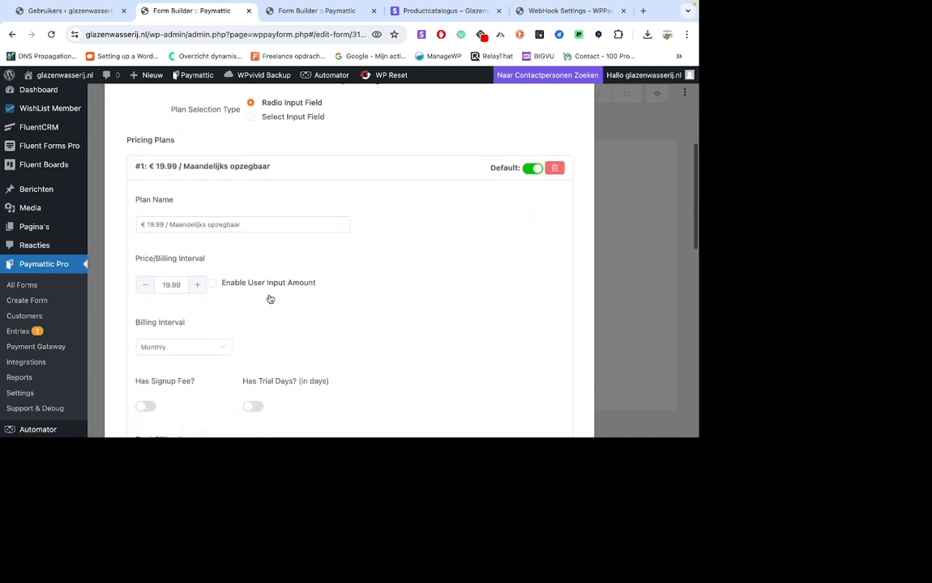
{"action": "scroll", "coordinate": [269, 298], "scroll_direction": "down", "scroll_amount": 5}
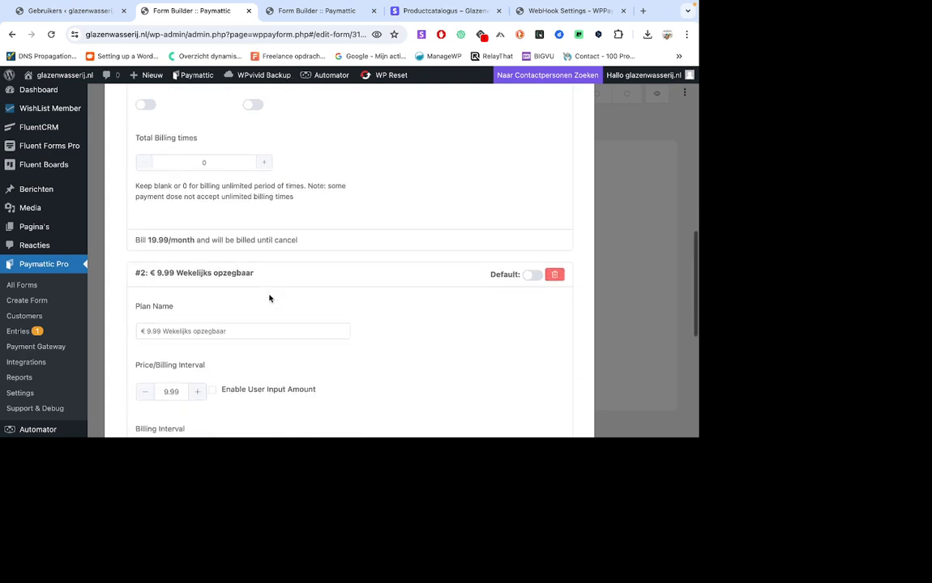
{"action": "scroll", "coordinate": [269, 298], "scroll_direction": "down", "scroll_amount": 1}
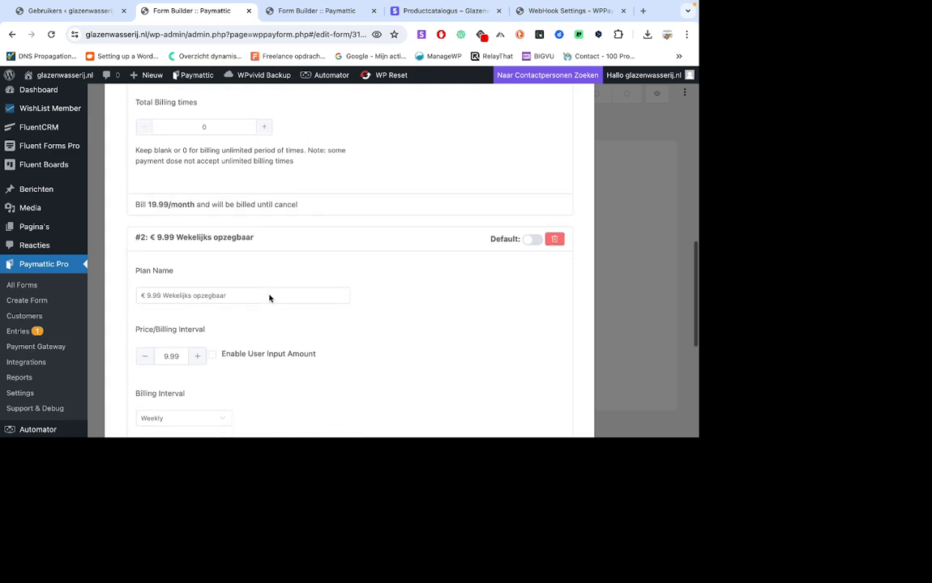
{"action": "scroll", "coordinate": [269, 298], "scroll_direction": "up", "scroll_amount": 8}
{"action": "scroll", "coordinate": [269, 298], "scroll_direction": "up", "scroll_amount": 10}
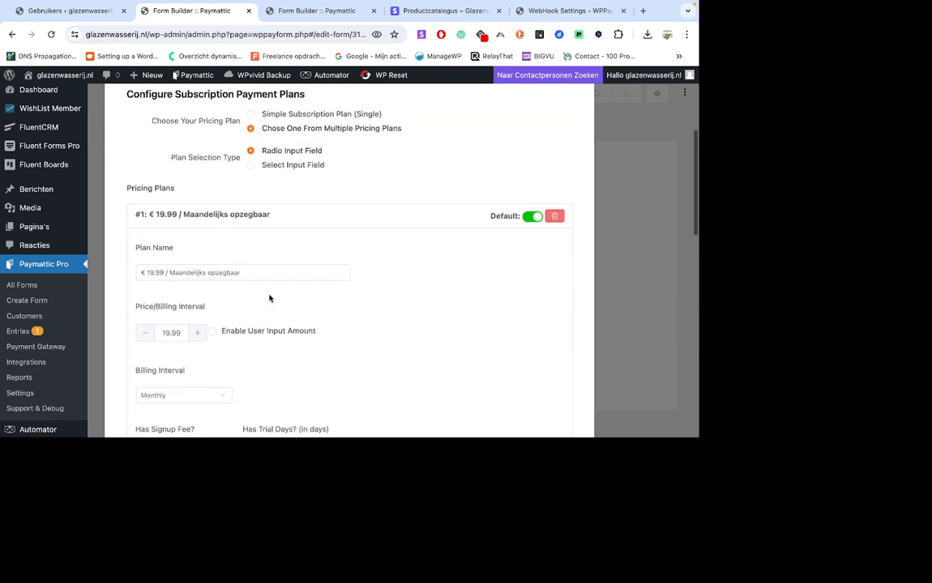
{"action": "scroll", "coordinate": [373, 302], "scroll_direction": "down", "scroll_amount": 3}
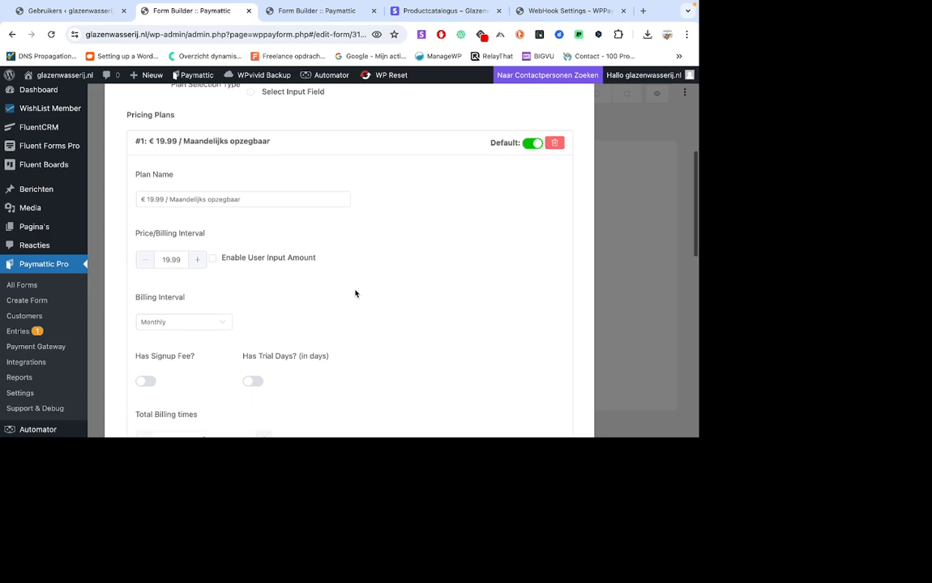
{"action": "scroll", "coordinate": [355, 293], "scroll_direction": "down", "scroll_amount": 4}
{"action": "scroll", "coordinate": [355, 293], "scroll_direction": "down", "scroll_amount": 13}
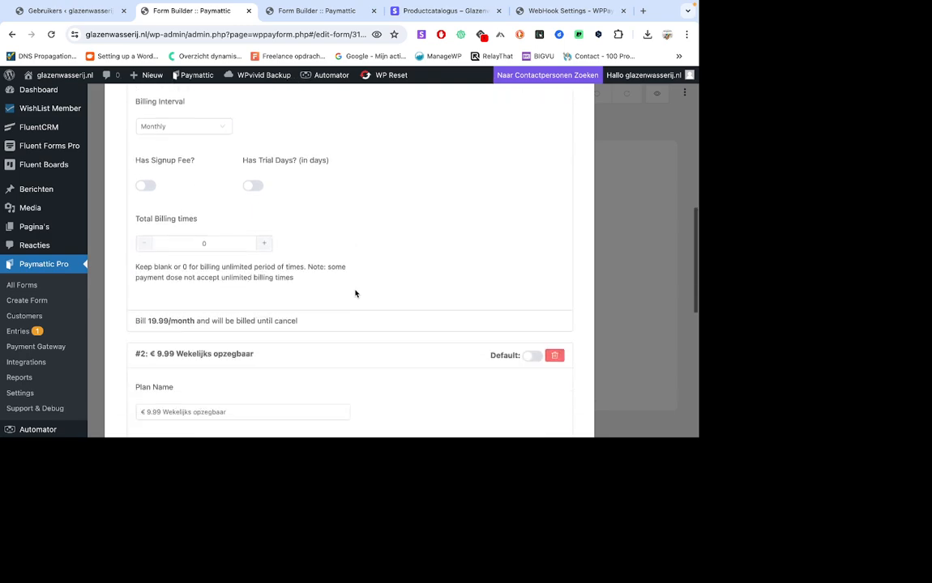
{"action": "scroll", "coordinate": [355, 293], "scroll_direction": "up", "scroll_amount": 20}
{"action": "scroll", "coordinate": [355, 293], "scroll_direction": "up", "scroll_amount": 1}
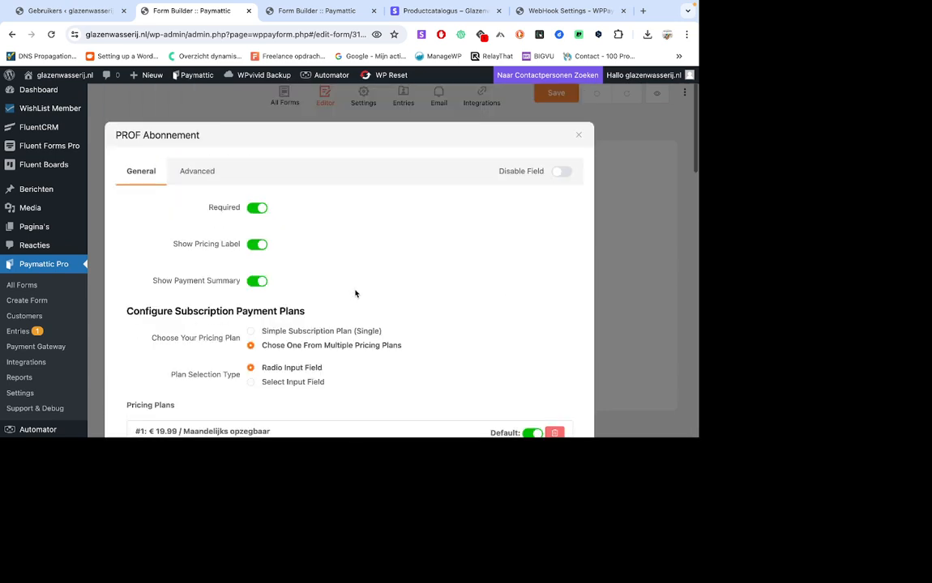
{"action": "left_click", "coordinate": [579, 134]}
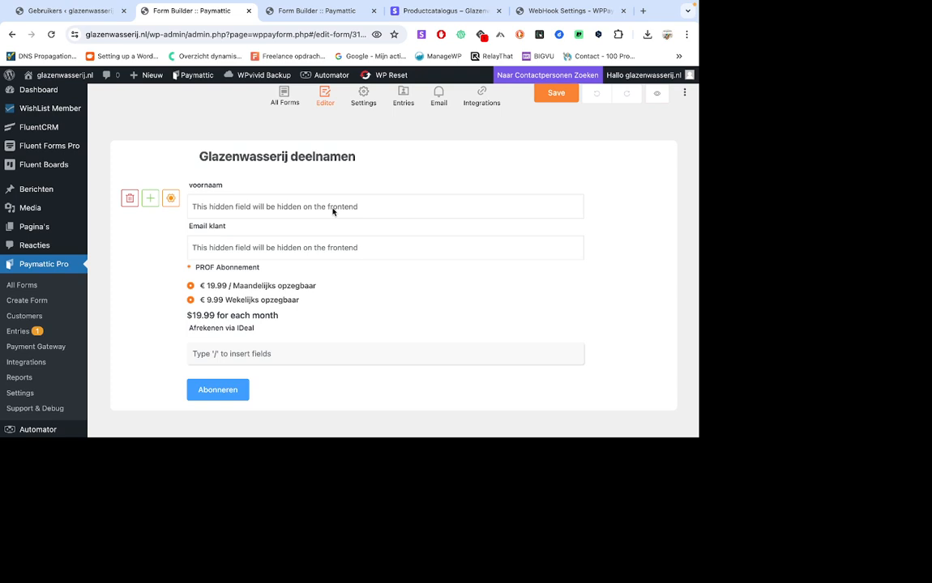
Open the hidden "voornaam" field's settings, examine its input value and the available current-user shortcodes, and close them without changes.
{"action": "left_click", "coordinate": [170, 199]}
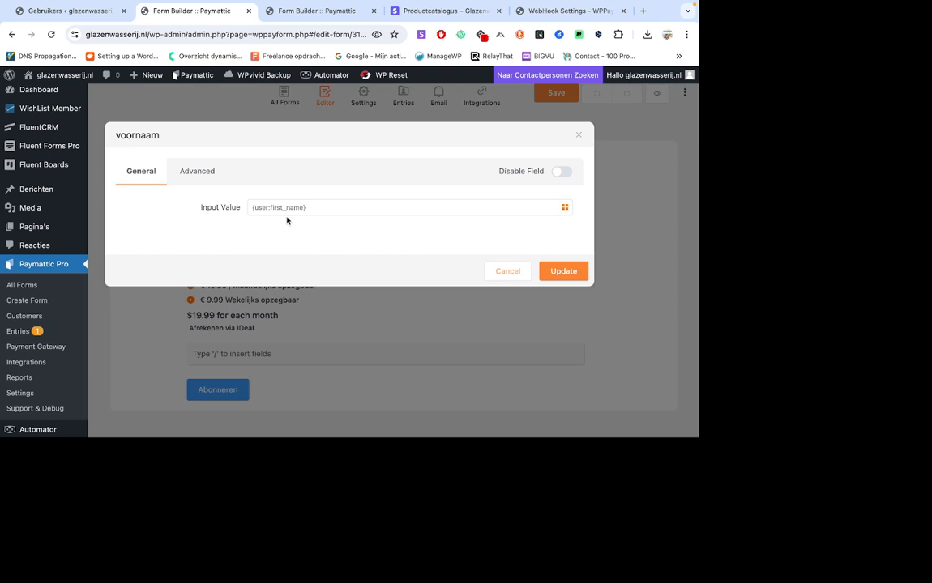
{"action": "left_click", "coordinate": [565, 209]}
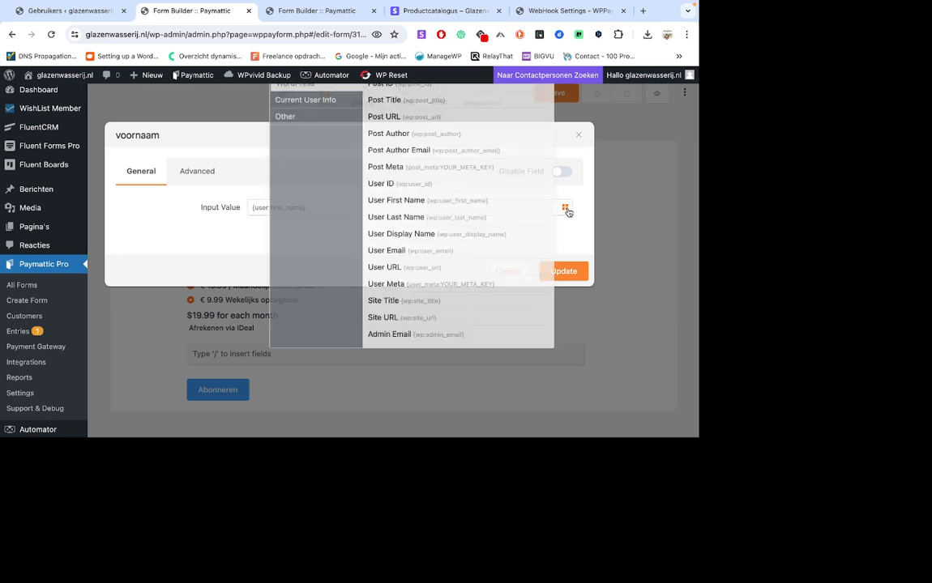
{"action": "left_click", "coordinate": [318, 102]}
{"action": "left_click", "coordinate": [296, 259]}
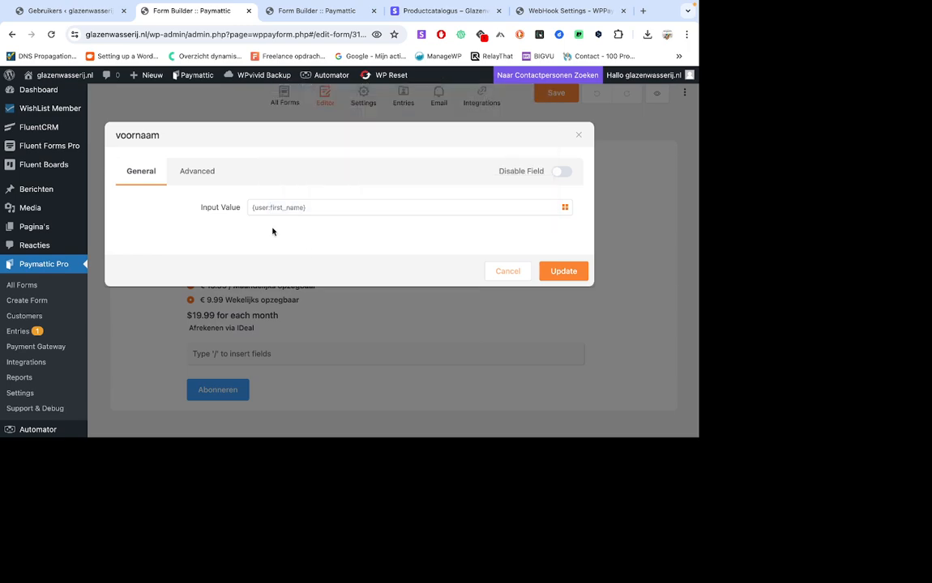
{"action": "left_click", "coordinate": [507, 271]}
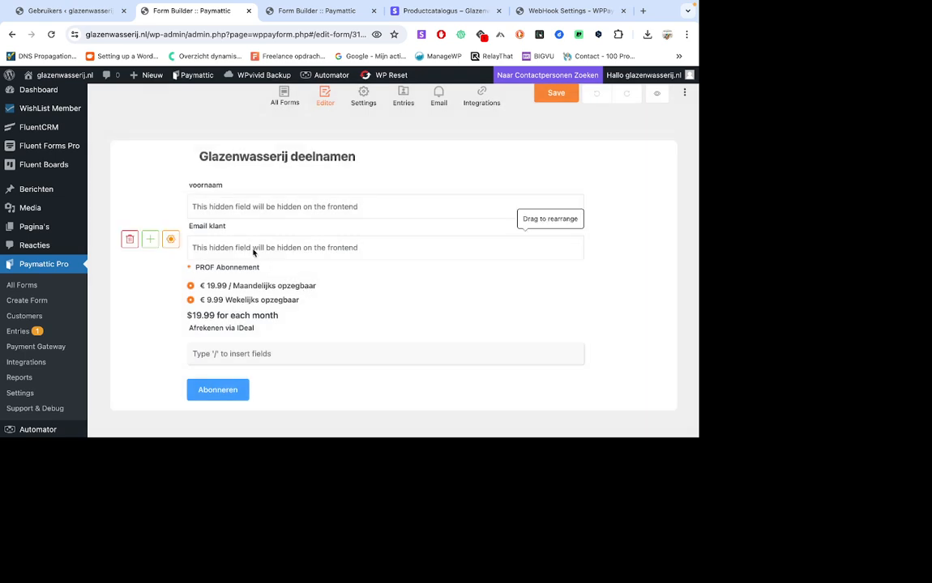
Open the hidden "Email klant" field's settings and examine its input value and the available shortcodes.
{"action": "left_click", "coordinate": [170, 239]}
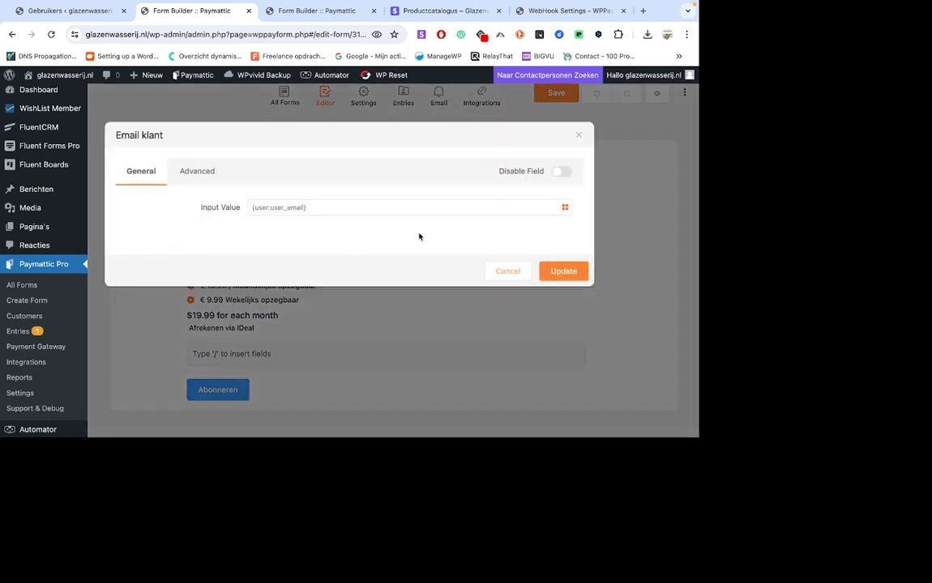
{"action": "left_click", "coordinate": [565, 208]}
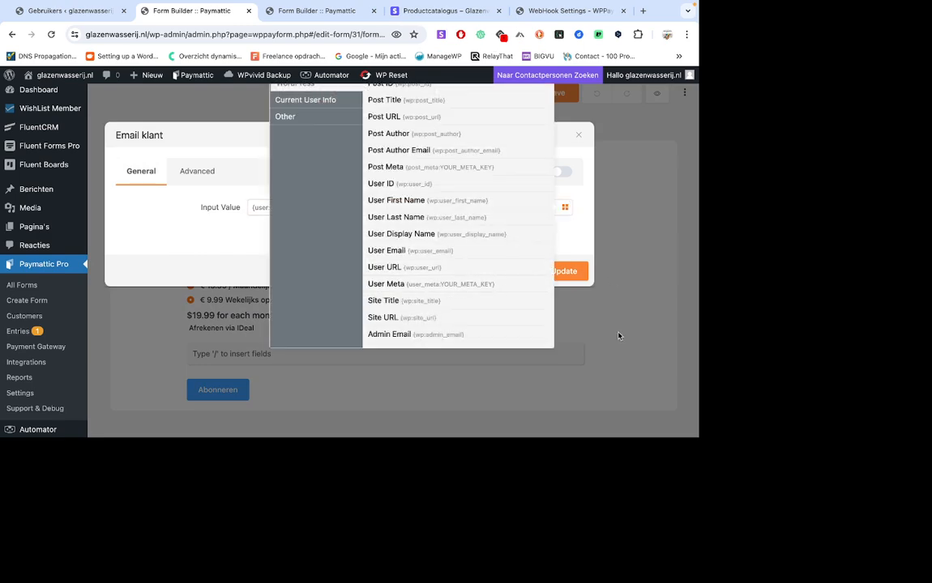
{"action": "left_click", "coordinate": [555, 298]}
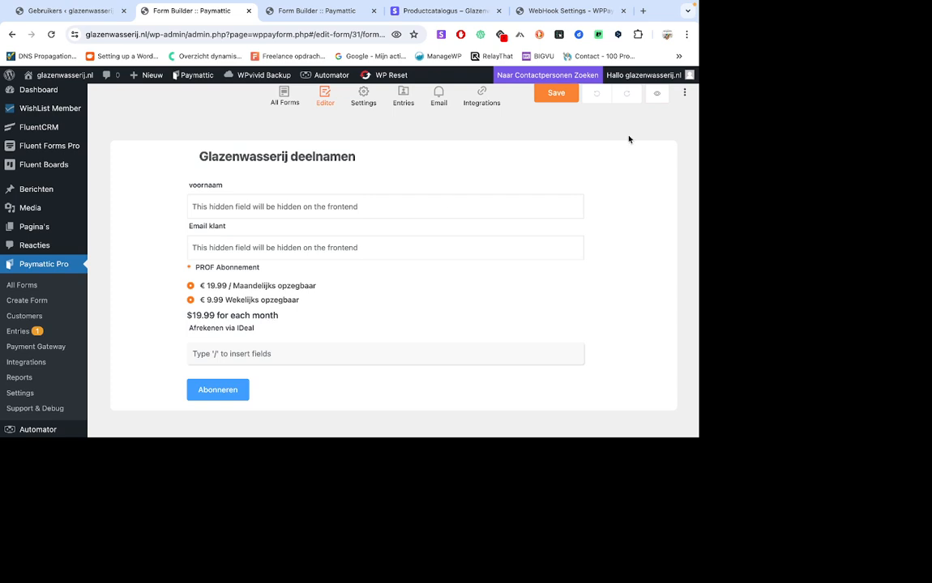
Switch the form to the old editor and examine the "voornaam" field's admin label and input value.
{"action": "left_click", "coordinate": [684, 97]}
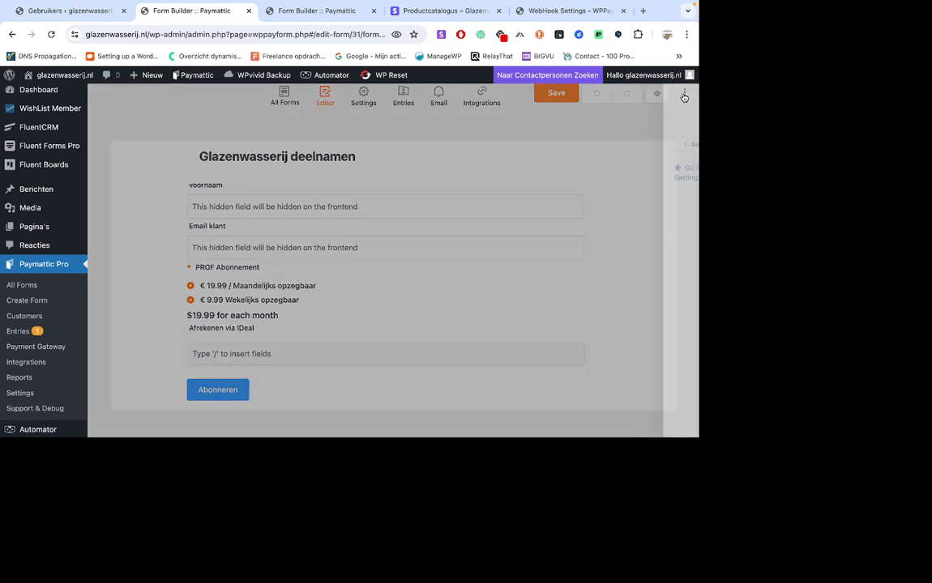
{"action": "left_click", "coordinate": [648, 145]}
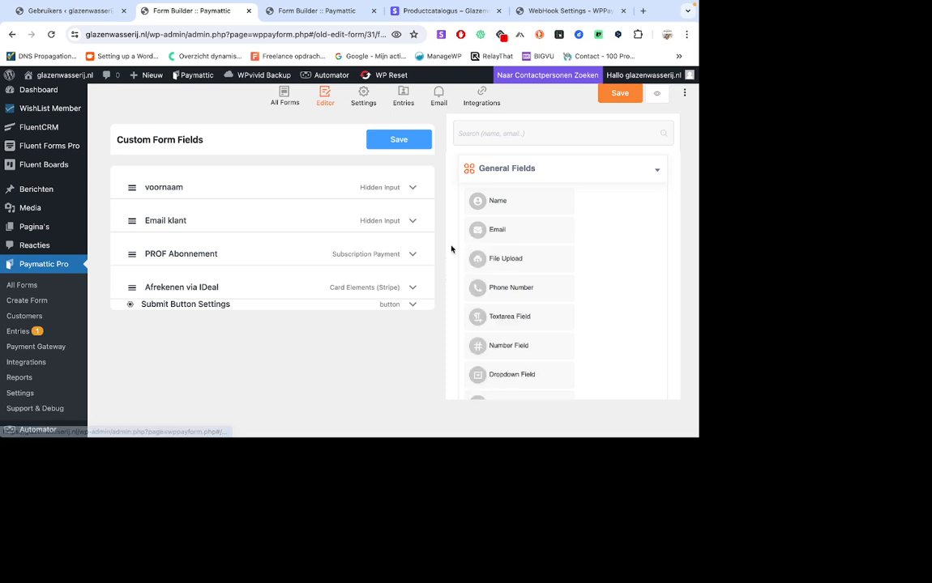
{"action": "scroll", "coordinate": [315, 278], "scroll_direction": "down", "scroll_amount": 1}
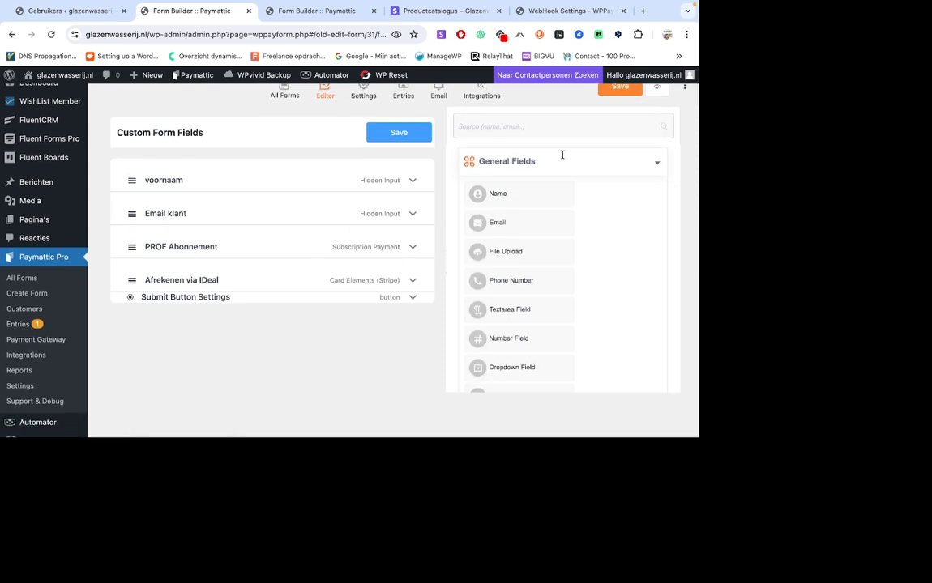
{"action": "scroll", "coordinate": [514, 183], "scroll_direction": "up", "scroll_amount": 1}
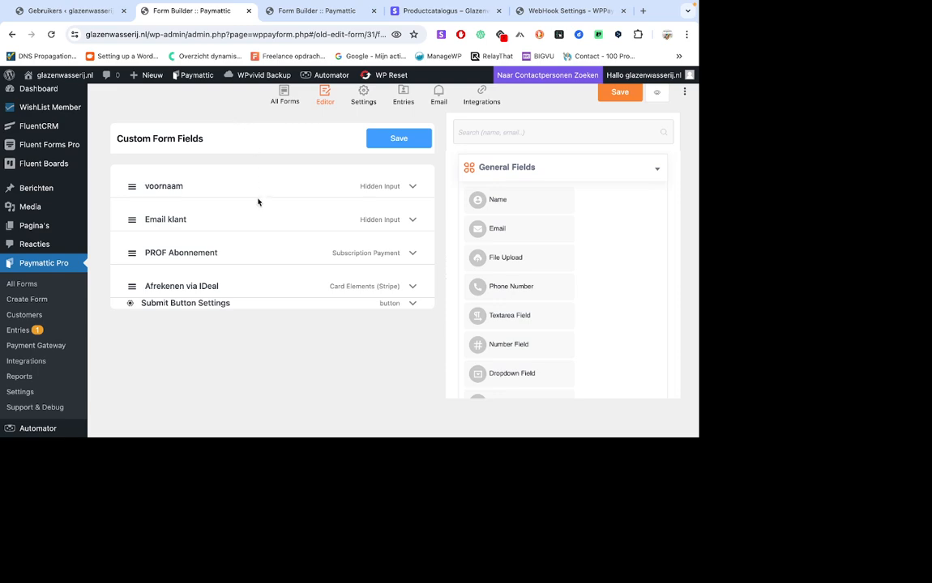
{"action": "scroll", "coordinate": [258, 202], "scroll_direction": "down", "scroll_amount": 2}
{"action": "scroll", "coordinate": [258, 202], "scroll_direction": "up", "scroll_amount": 2}
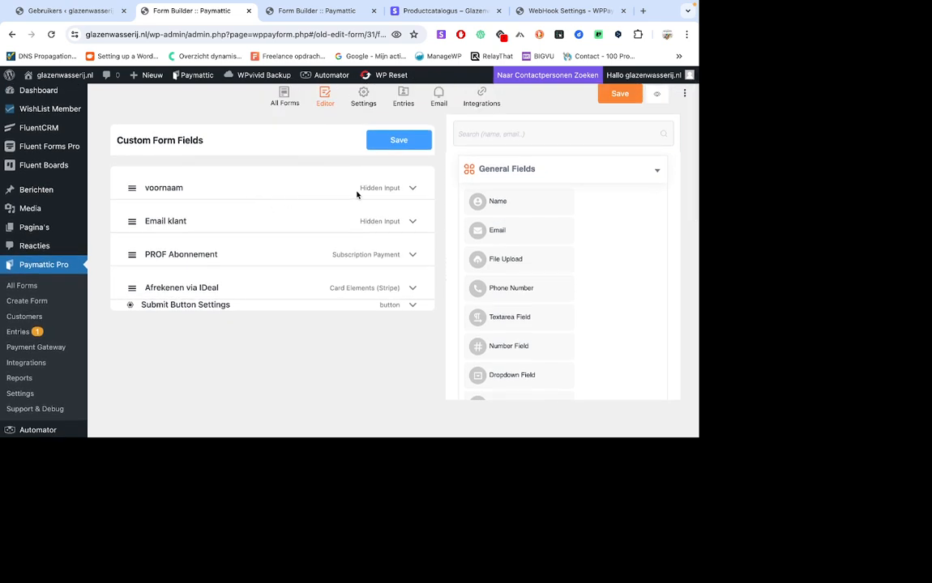
{"action": "left_click", "coordinate": [413, 189]}
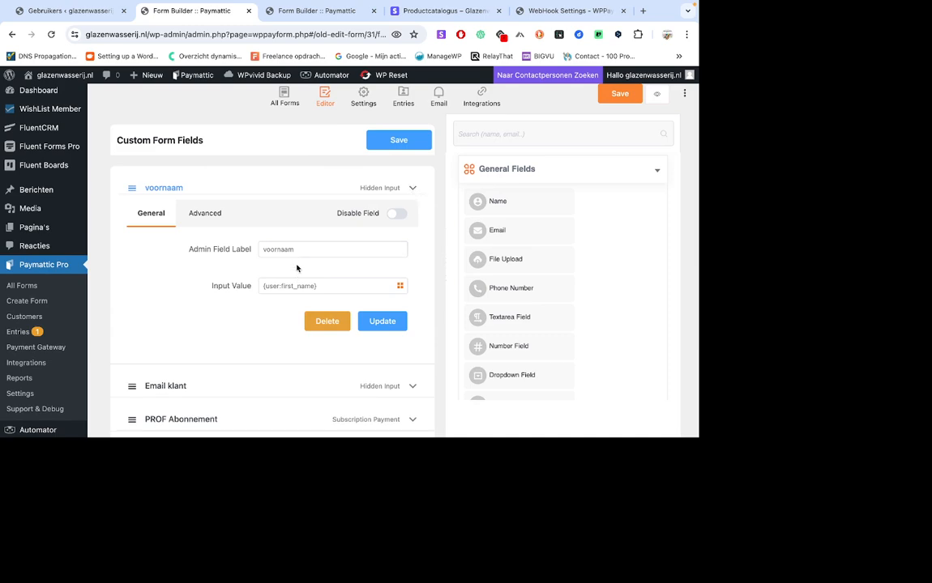
{"action": "scroll", "coordinate": [226, 280], "scroll_direction": "down", "scroll_amount": 1}
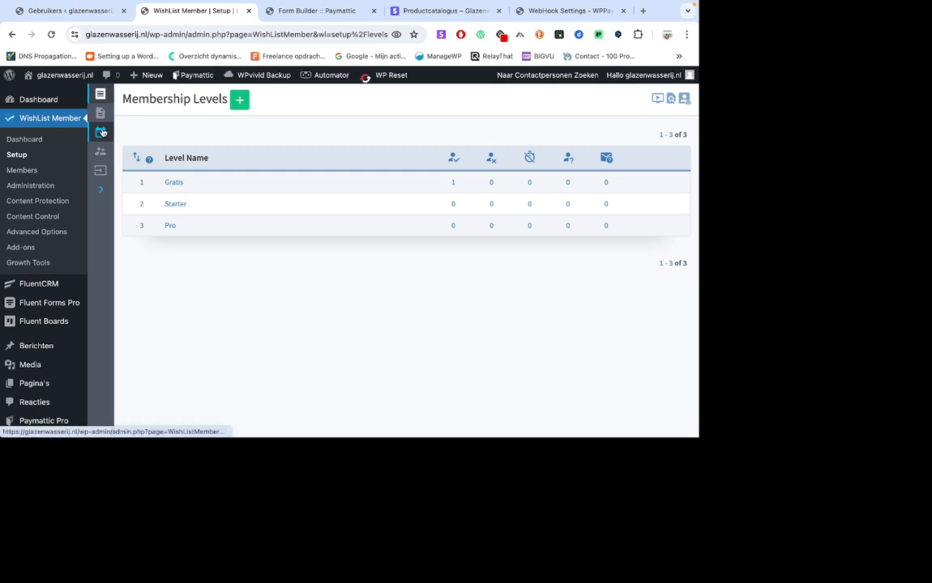
Review WishList Member's payment provider and other service integrations, and open the Elementor integration.
{"action": "left_click", "coordinate": [101, 131]}
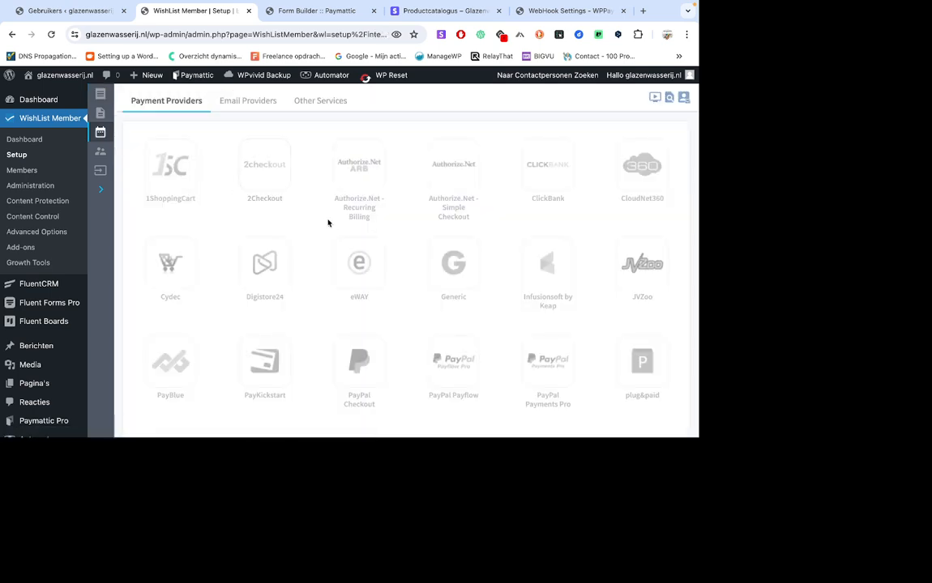
{"action": "scroll", "coordinate": [329, 223], "scroll_direction": "down", "scroll_amount": 5}
{"action": "scroll", "coordinate": [328, 223], "scroll_direction": "up", "scroll_amount": 5}
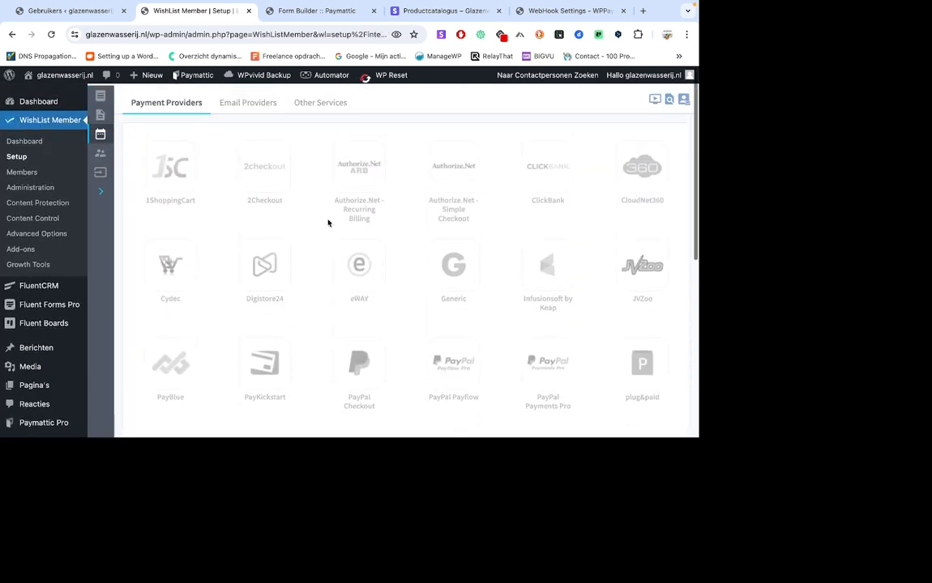
{"action": "left_click", "coordinate": [322, 102]}
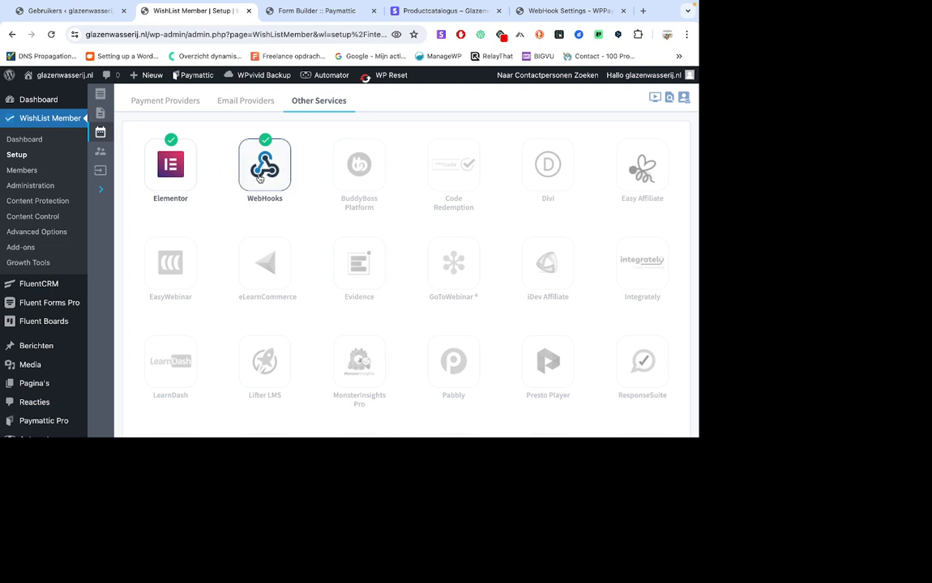
{"action": "left_click", "coordinate": [172, 165]}
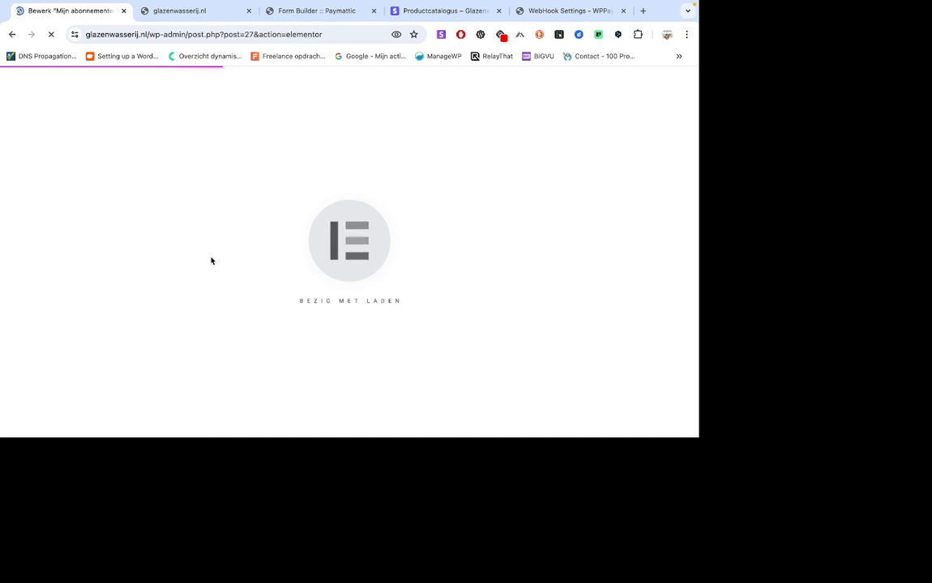
Examine the WishList Member access restriction on the Paymattic form shortcode block of the "Mijn abonnementen" page.
{"action": "left_click", "coordinate": [217, 177]}
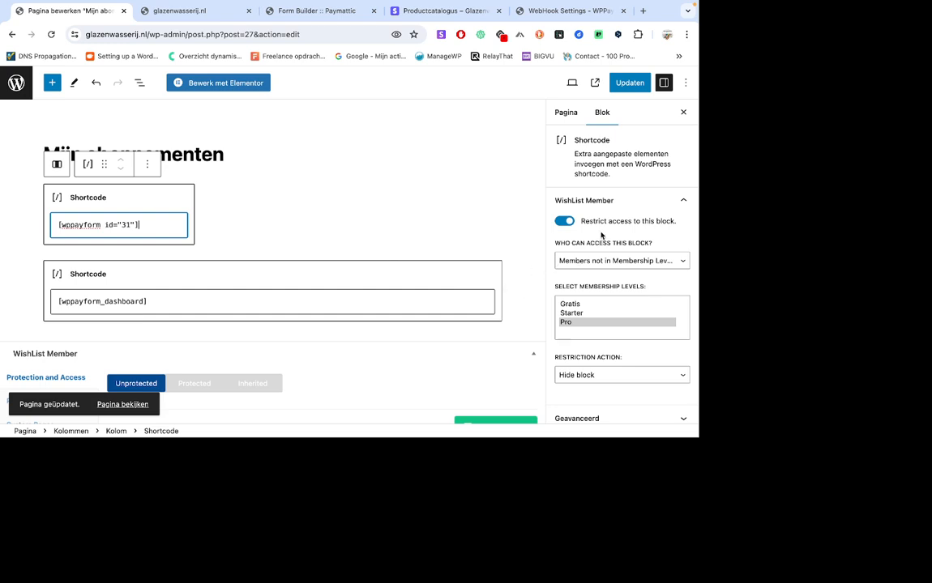
{"action": "scroll", "coordinate": [601, 236], "scroll_direction": "down", "scroll_amount": 1}
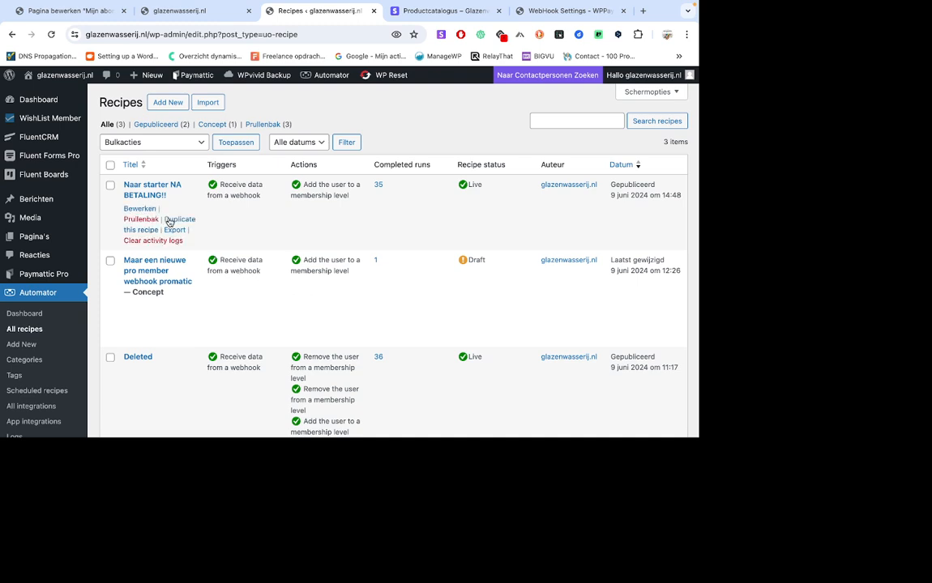
Open the Automator recipe "Naar starter NA BETALING!!" and review its webhook trigger, email matching and membership level action.
{"action": "left_click", "coordinate": [144, 209]}
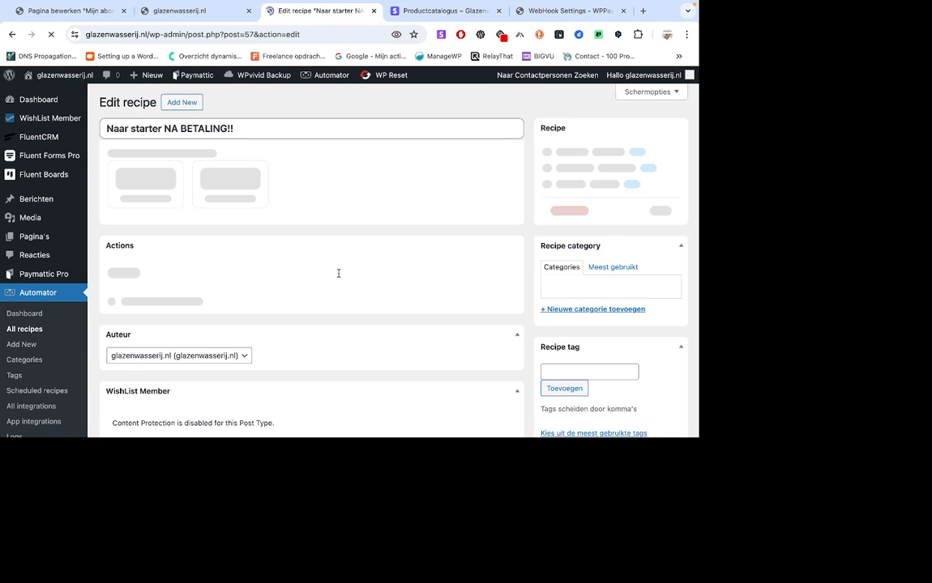
{"action": "scroll", "coordinate": [339, 274], "scroll_direction": "down", "scroll_amount": 1}
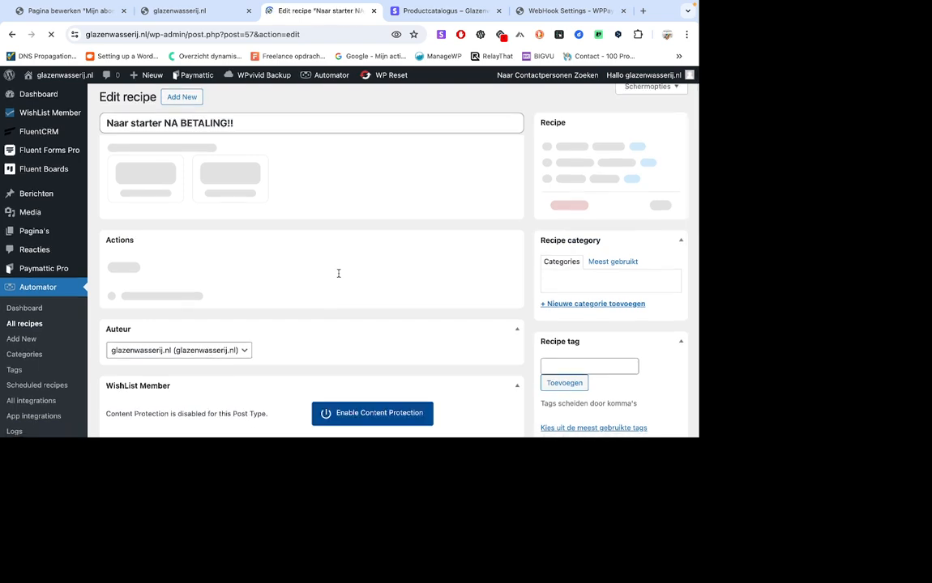
{"action": "scroll", "coordinate": [339, 274], "scroll_direction": "down", "scroll_amount": 2}
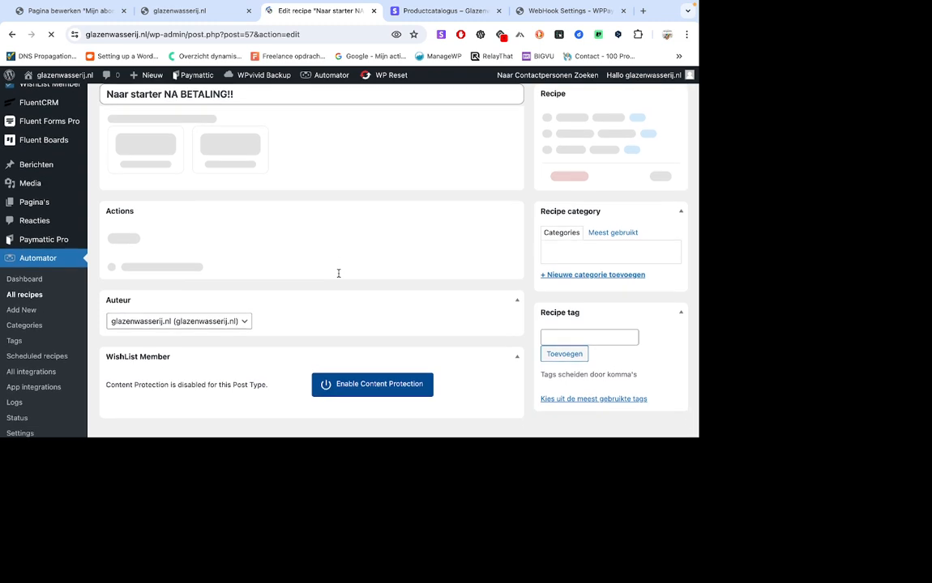
{"action": "scroll", "coordinate": [339, 274], "scroll_direction": "down", "scroll_amount": 2}
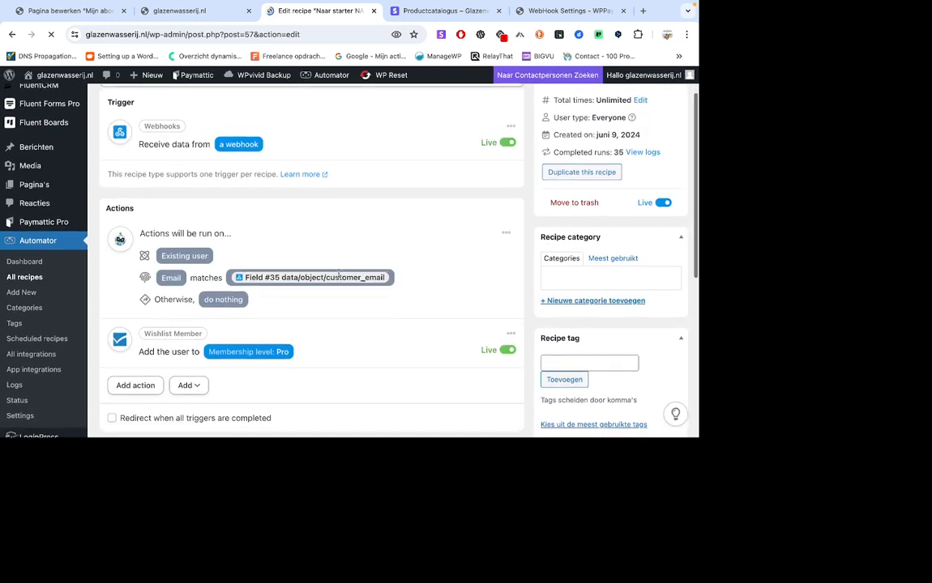
{"action": "scroll", "coordinate": [434, 315], "scroll_direction": "down", "scroll_amount": 3}
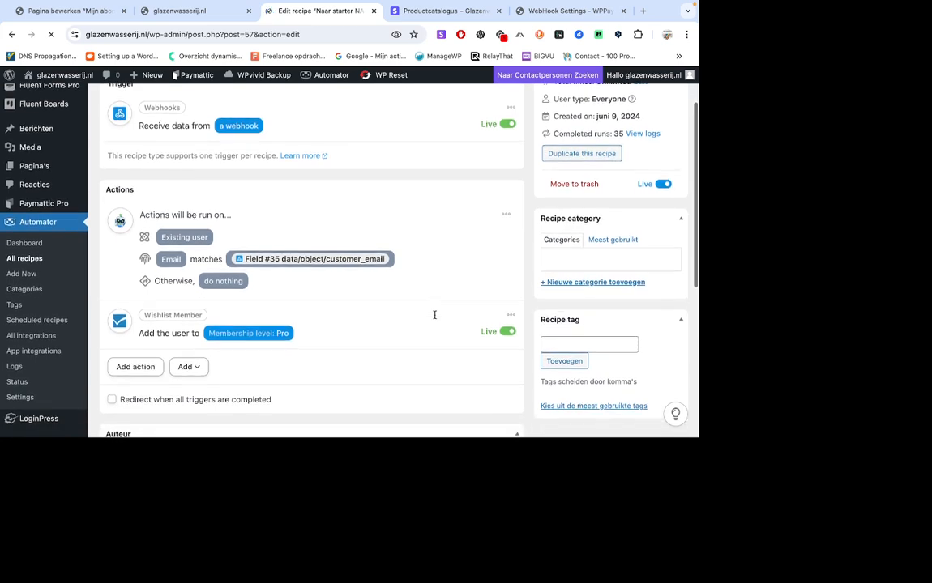
{"action": "scroll", "coordinate": [434, 316], "scroll_direction": "up", "scroll_amount": 5}
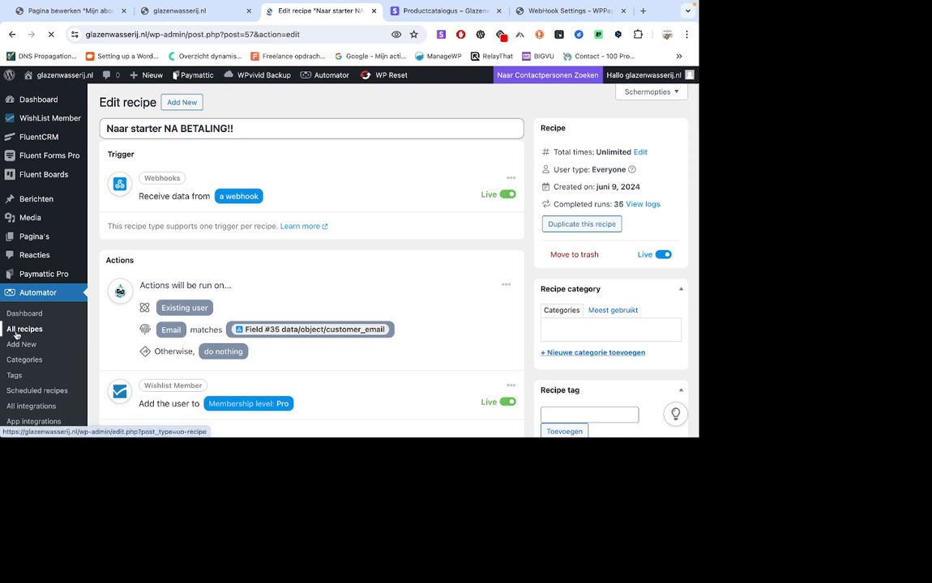
Open the Automator recipe "Deleted" and review its webhook trigger, user matching and run condition.
{"action": "left_click", "coordinate": [139, 324]}
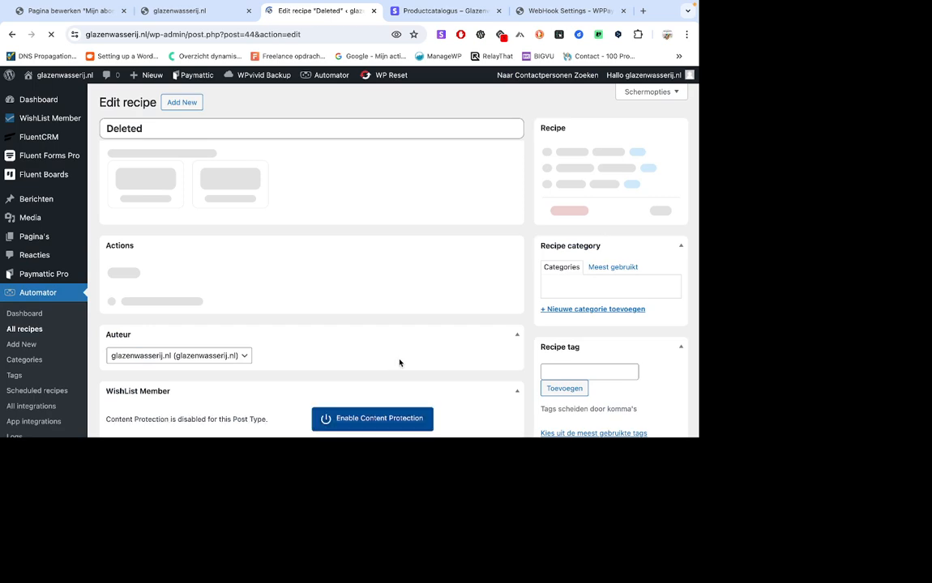
{"action": "scroll", "coordinate": [399, 363], "scroll_direction": "down", "scroll_amount": 1}
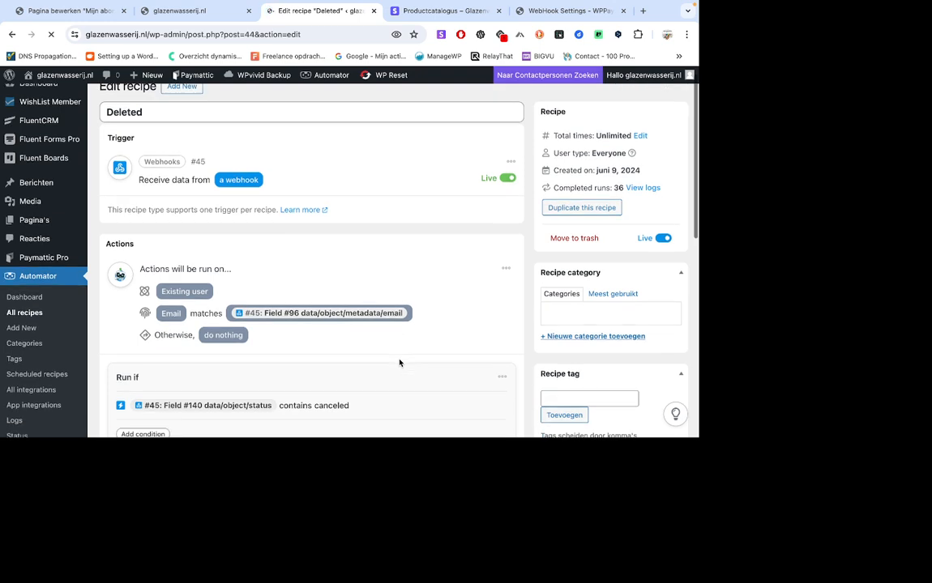
{"action": "scroll", "coordinate": [399, 362], "scroll_direction": "up", "scroll_amount": 1}
Switch to the Stripe dashboard, review the active test subscriptions, and open the customer list.
{"action": "left_click", "coordinate": [434, 13]}
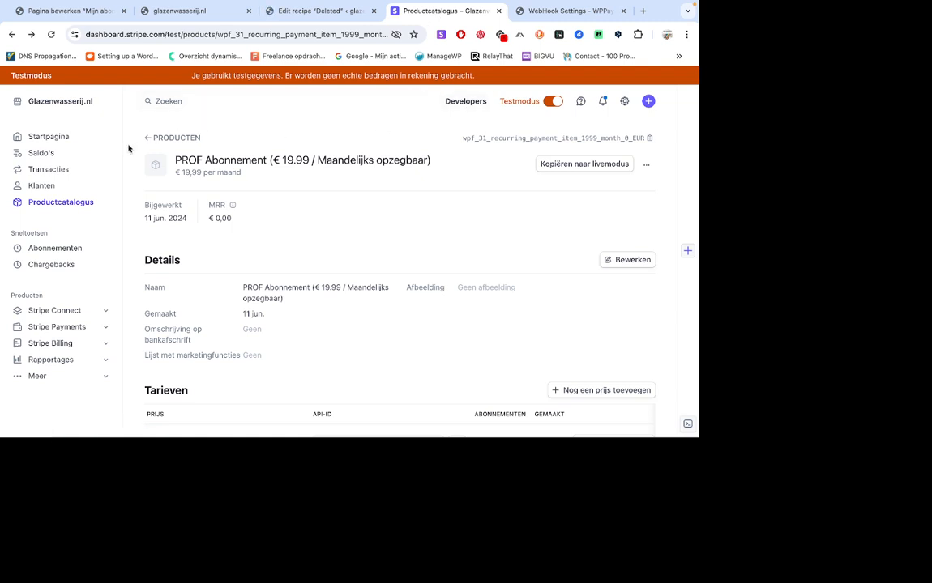
{"action": "left_click", "coordinate": [74, 251]}
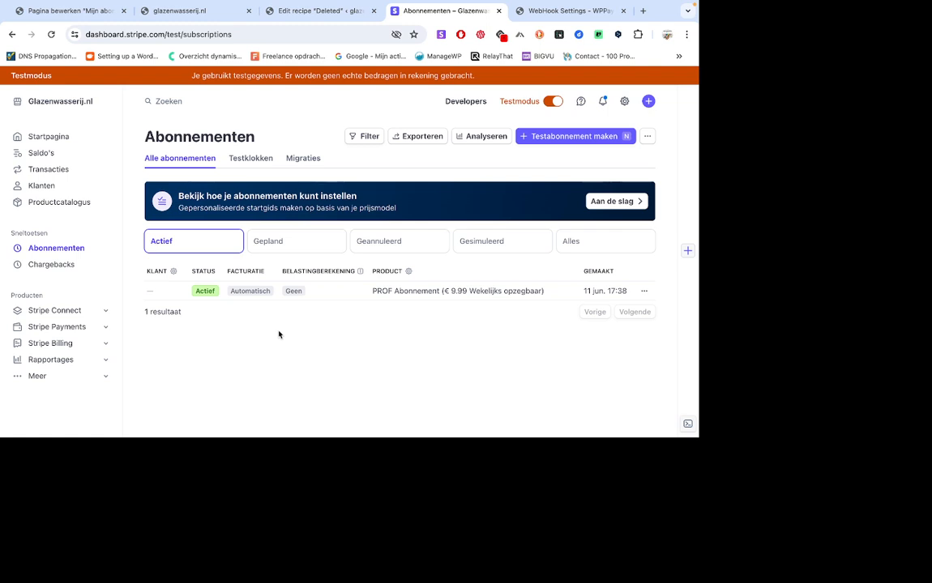
{"action": "left_click", "coordinate": [49, 186]}
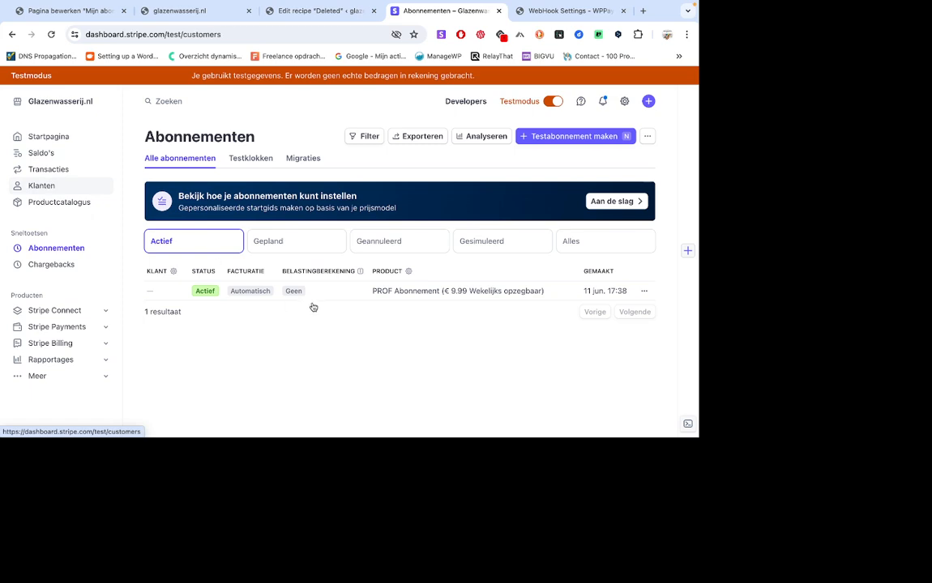